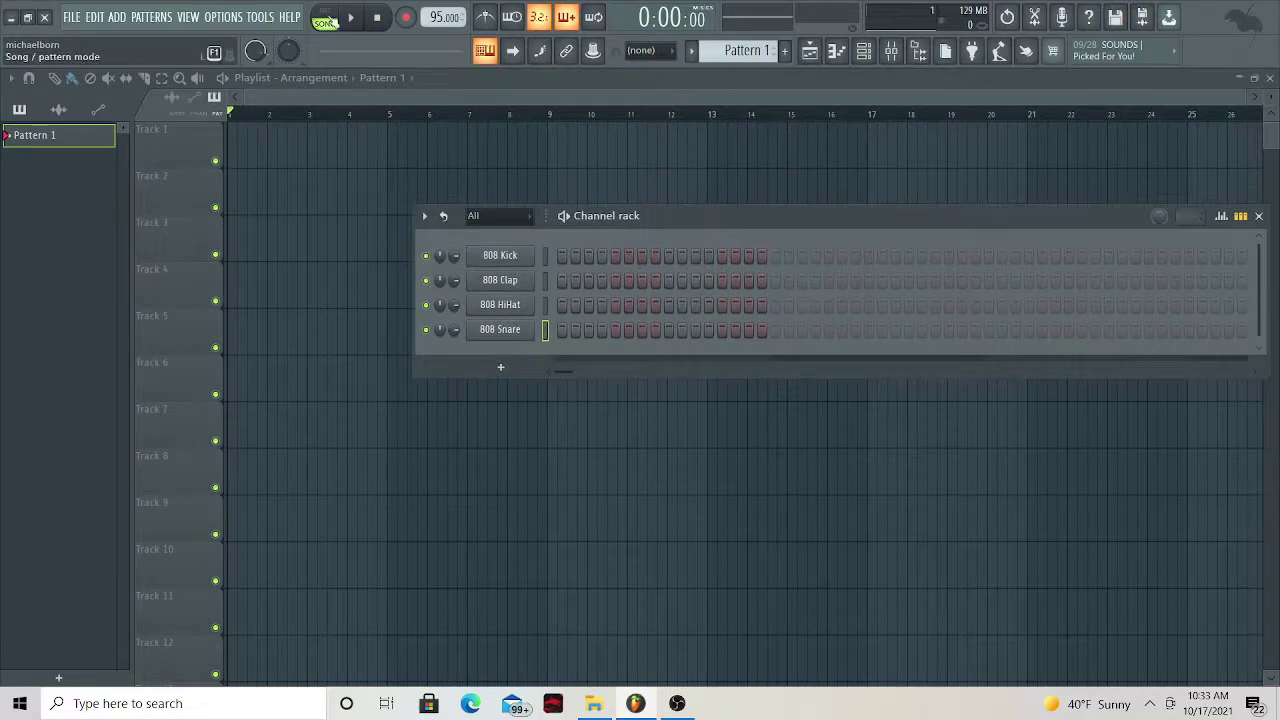
Switch playback from song mode to pattern mode
left_click(325, 20)
left_click(333, 27)
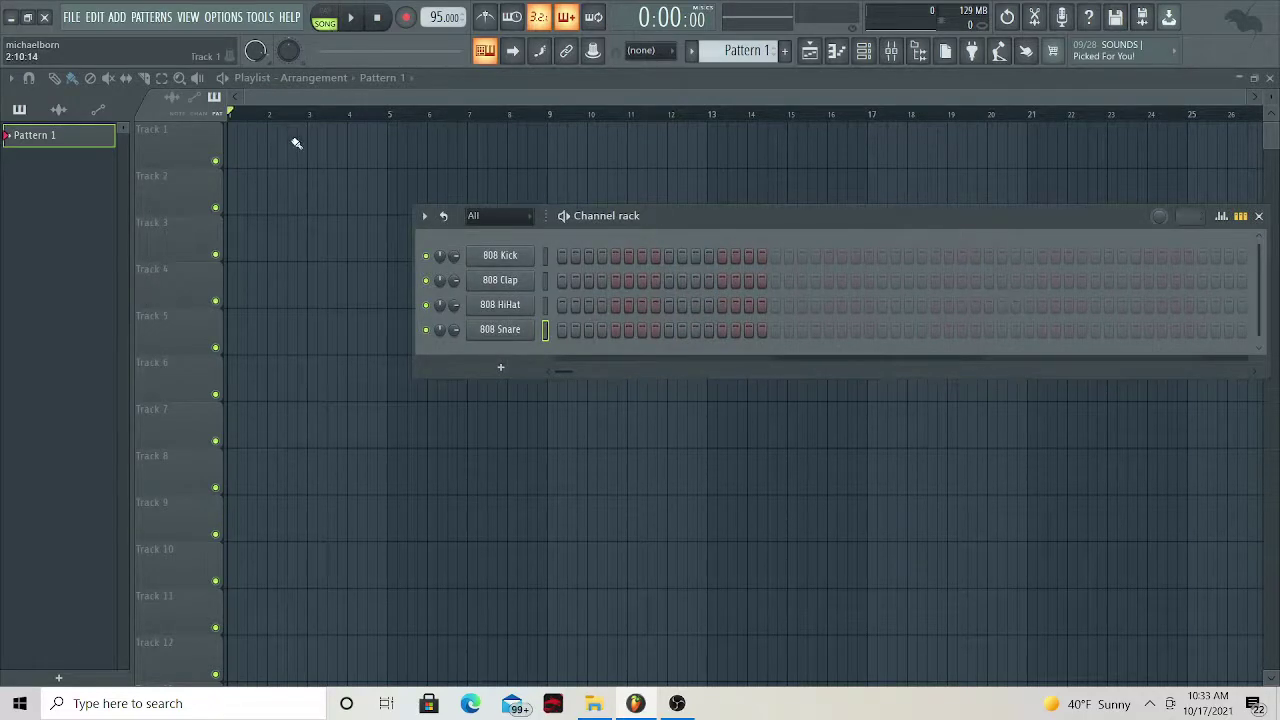
left_click(324, 18)
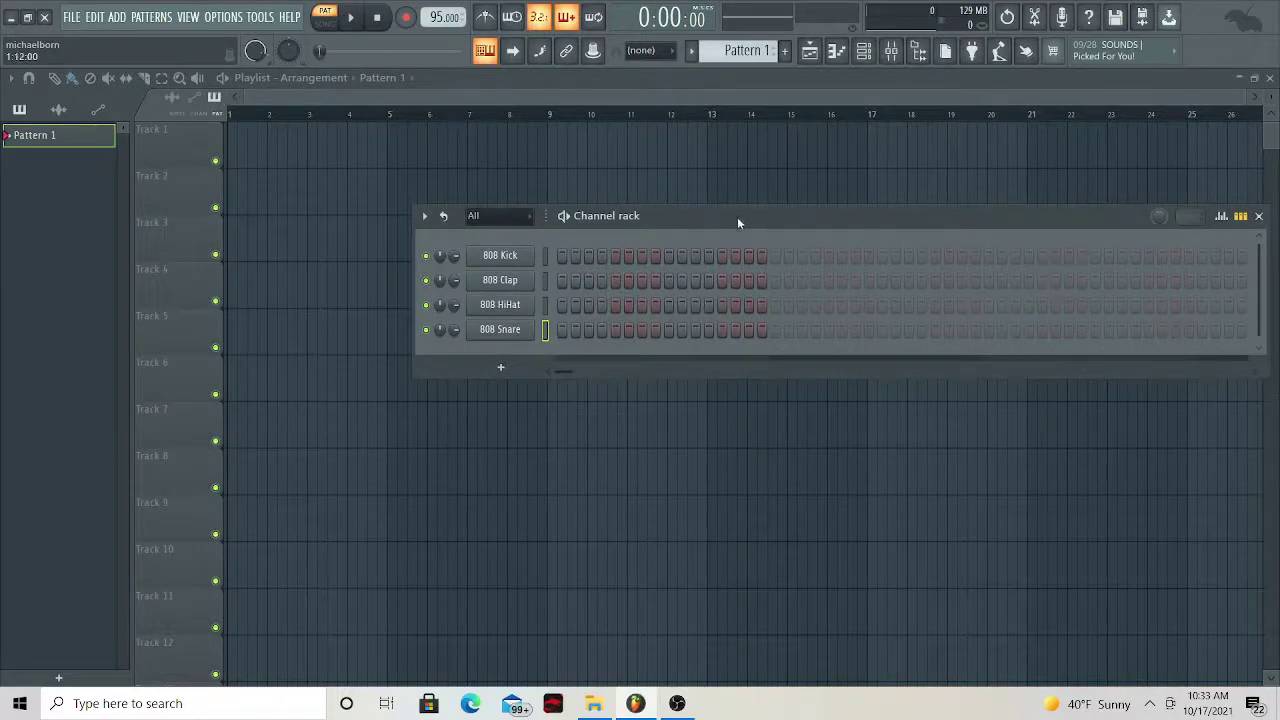
Close the channel rack, reopen it and reposition it over the playlist
left_click_drag(737, 217, 667, 232)
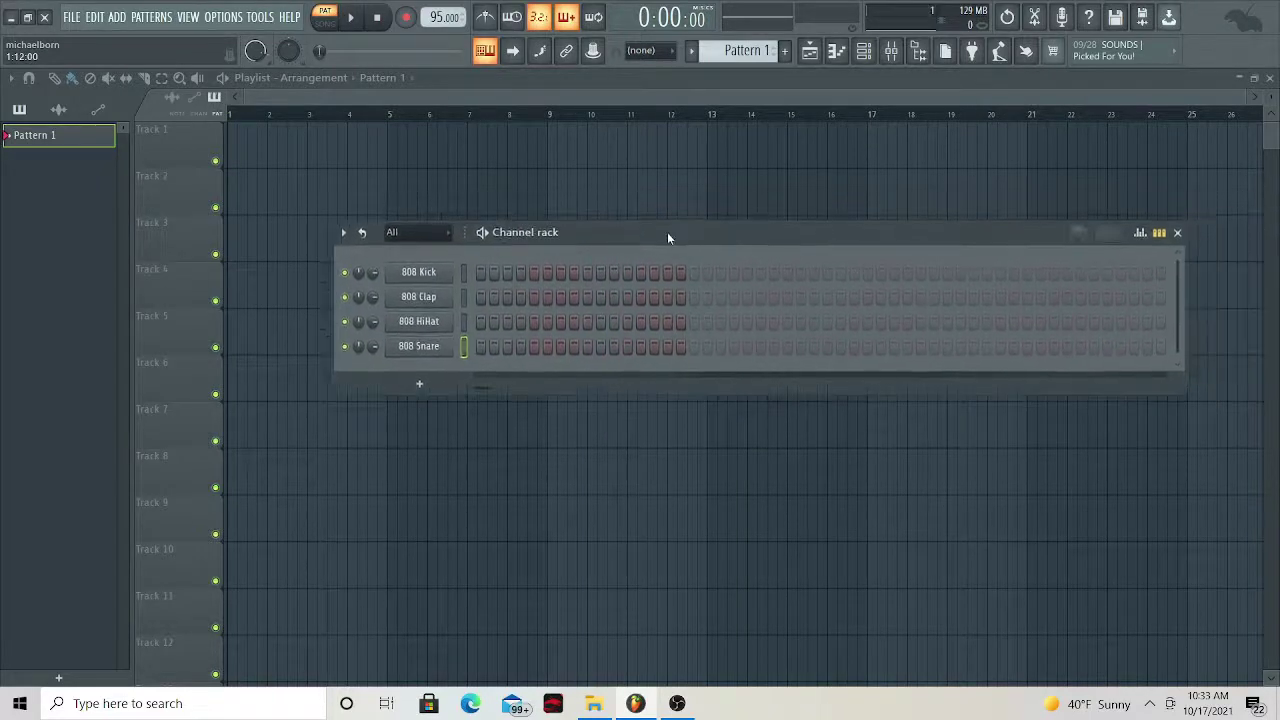
left_click(1179, 232)
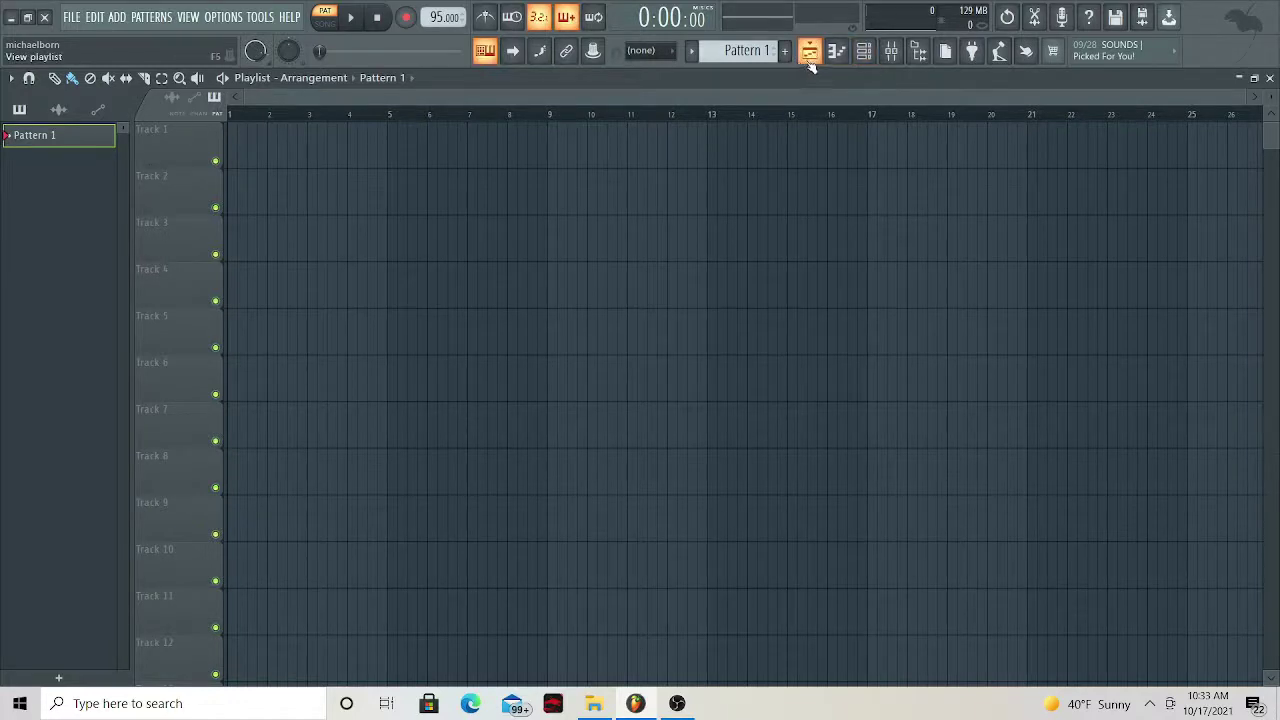
left_click(863, 53)
left_click_drag(724, 232, 795, 216)
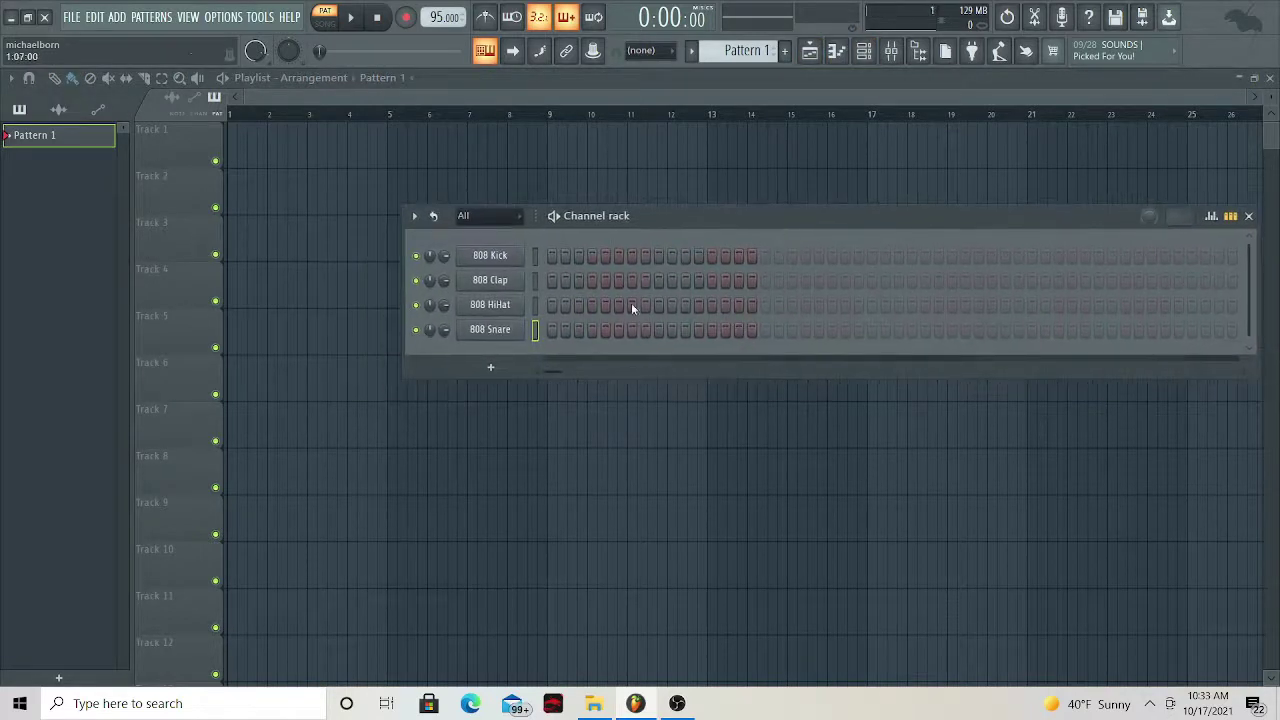
Examine the sampler settings of the 808 HiHat channel and close its window
left_click(504, 305)
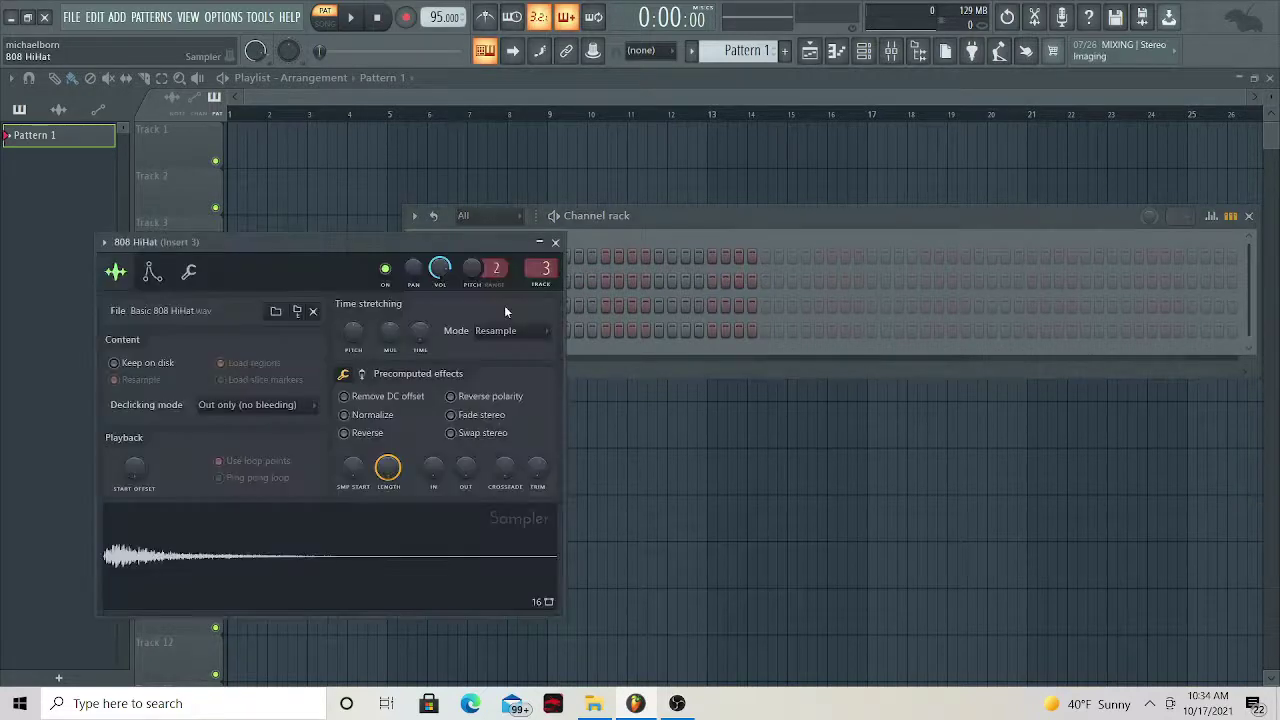
left_click_drag(410, 262, 456, 234)
left_click(601, 214)
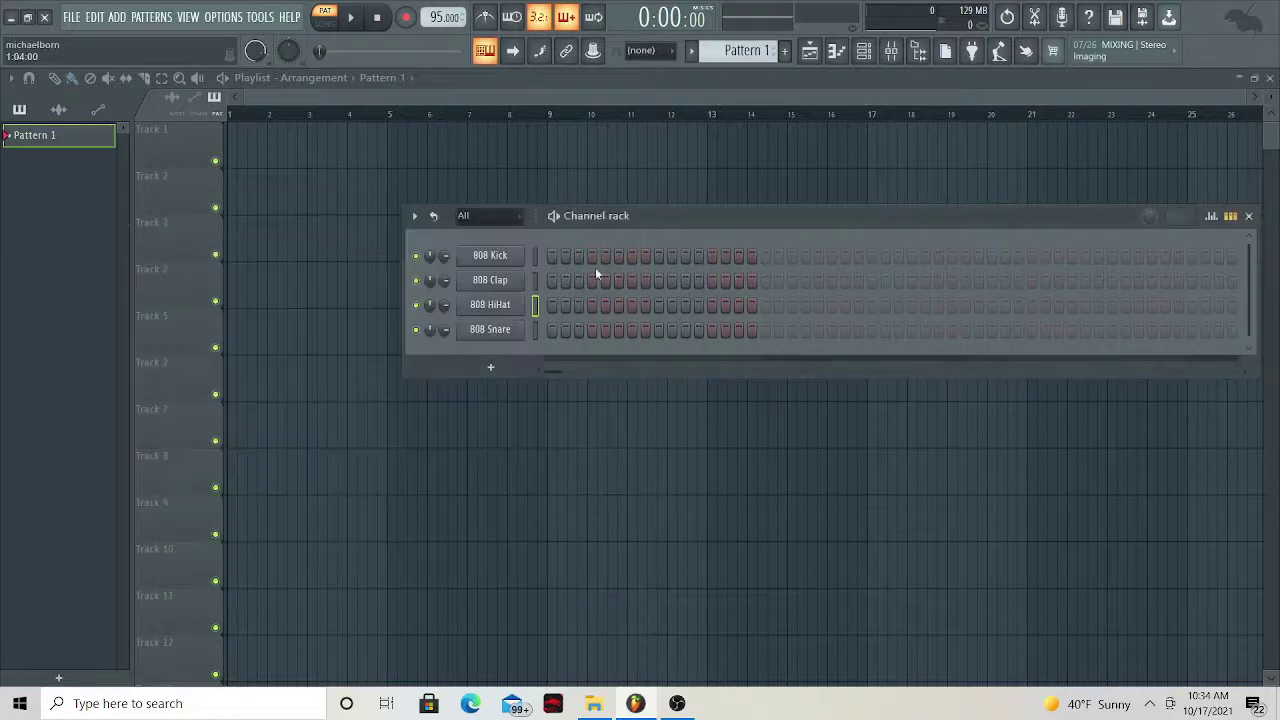
left_click(507, 304)
left_click(602, 215)
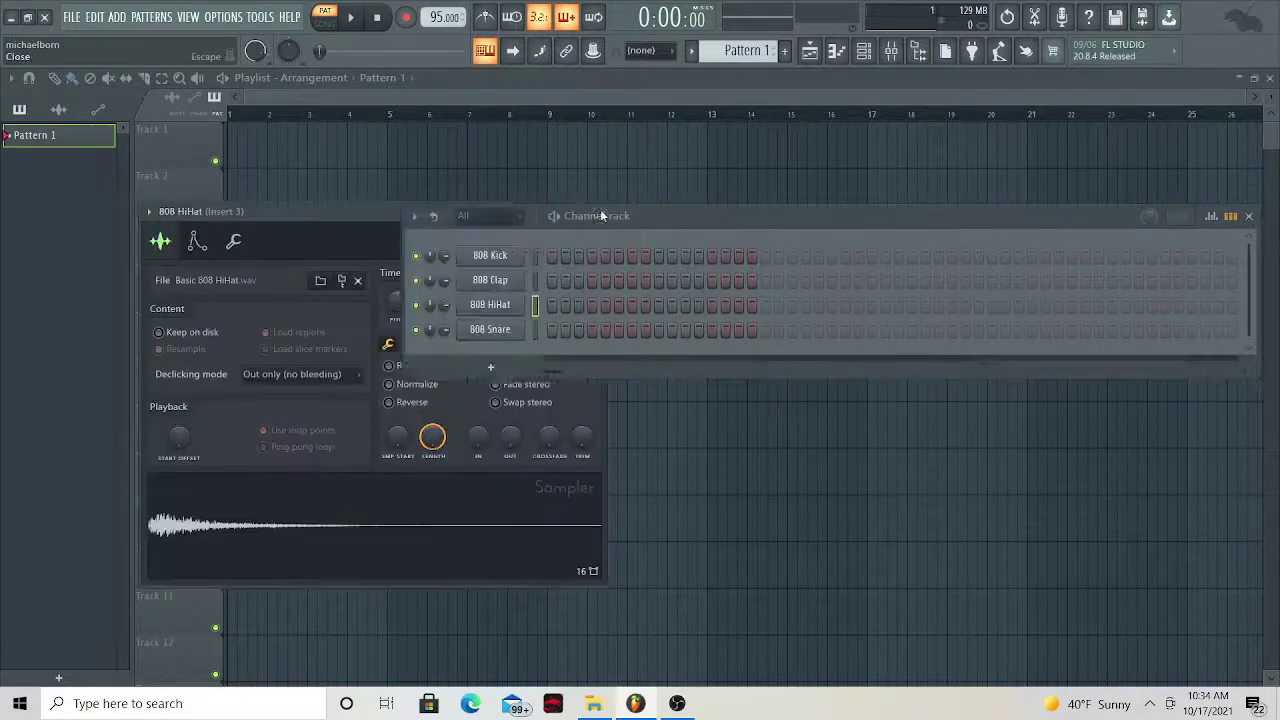
left_click(512, 304)
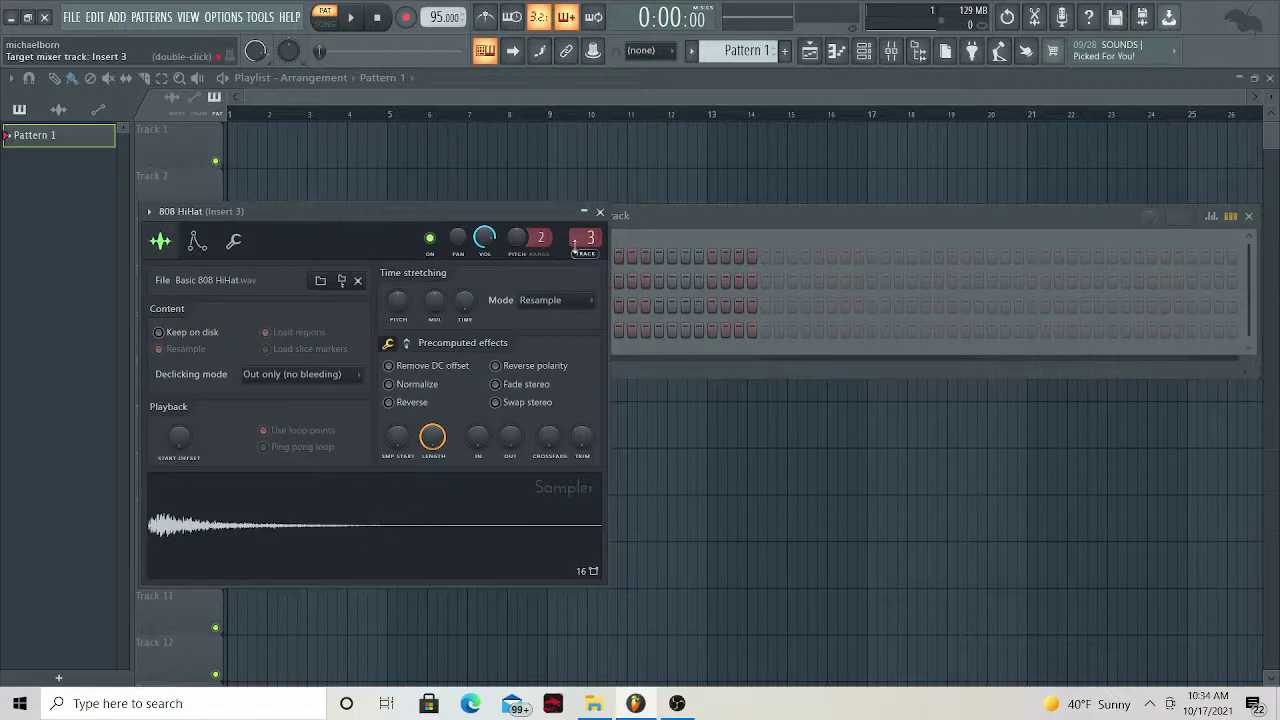
left_click(601, 212)
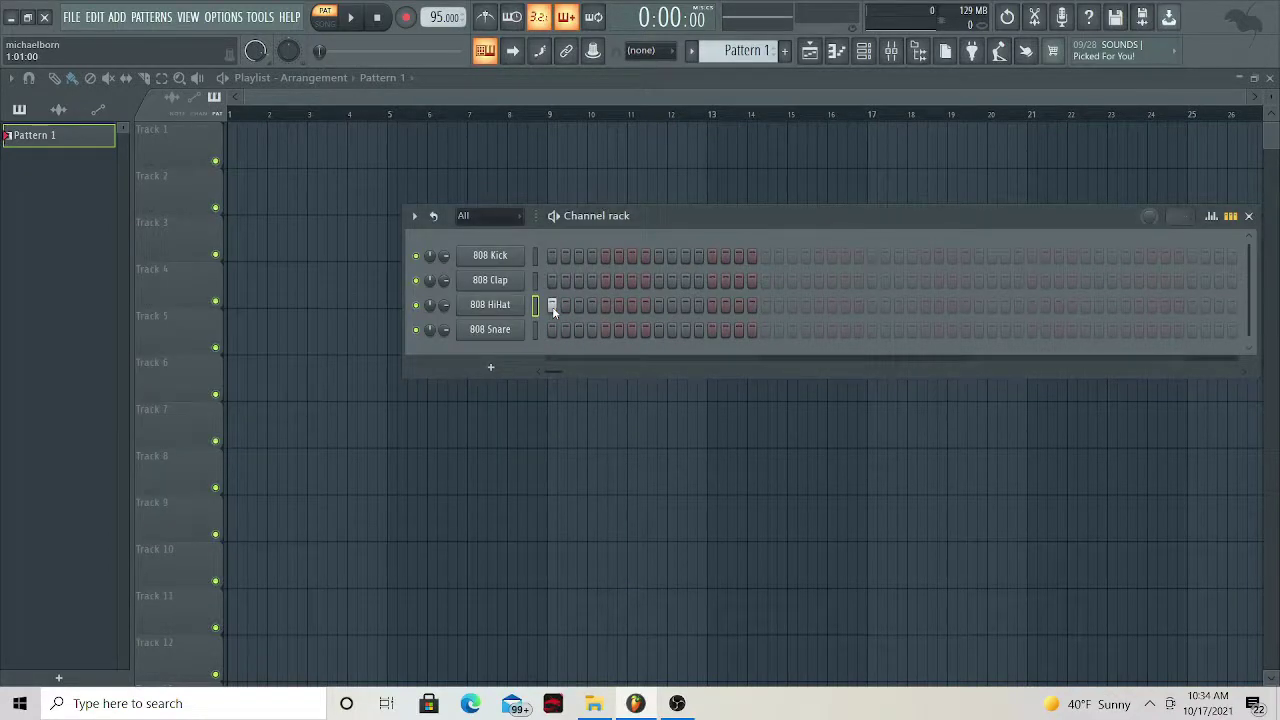
Program 808 HiHat hits on steps 1, 3, 5, 7, 9, 11 and 13 through 16, and play the pattern back
left_click(606, 307)
left_click(712, 306)
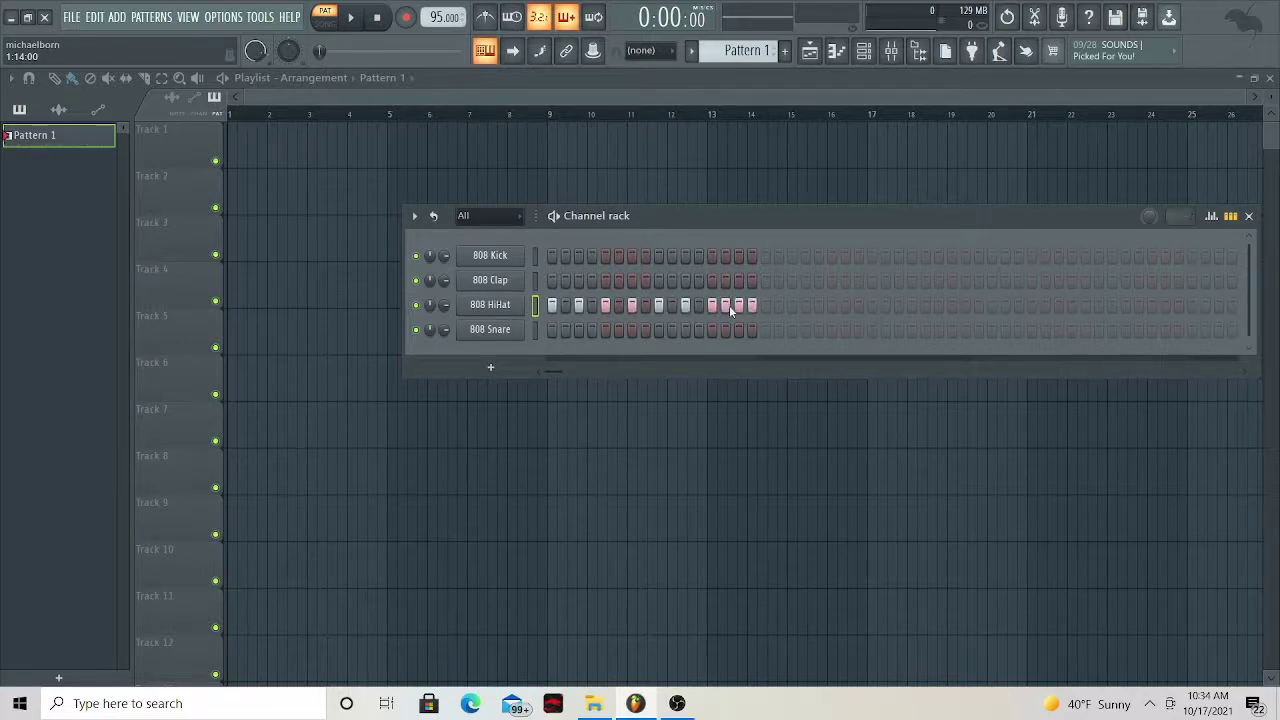
key("space")
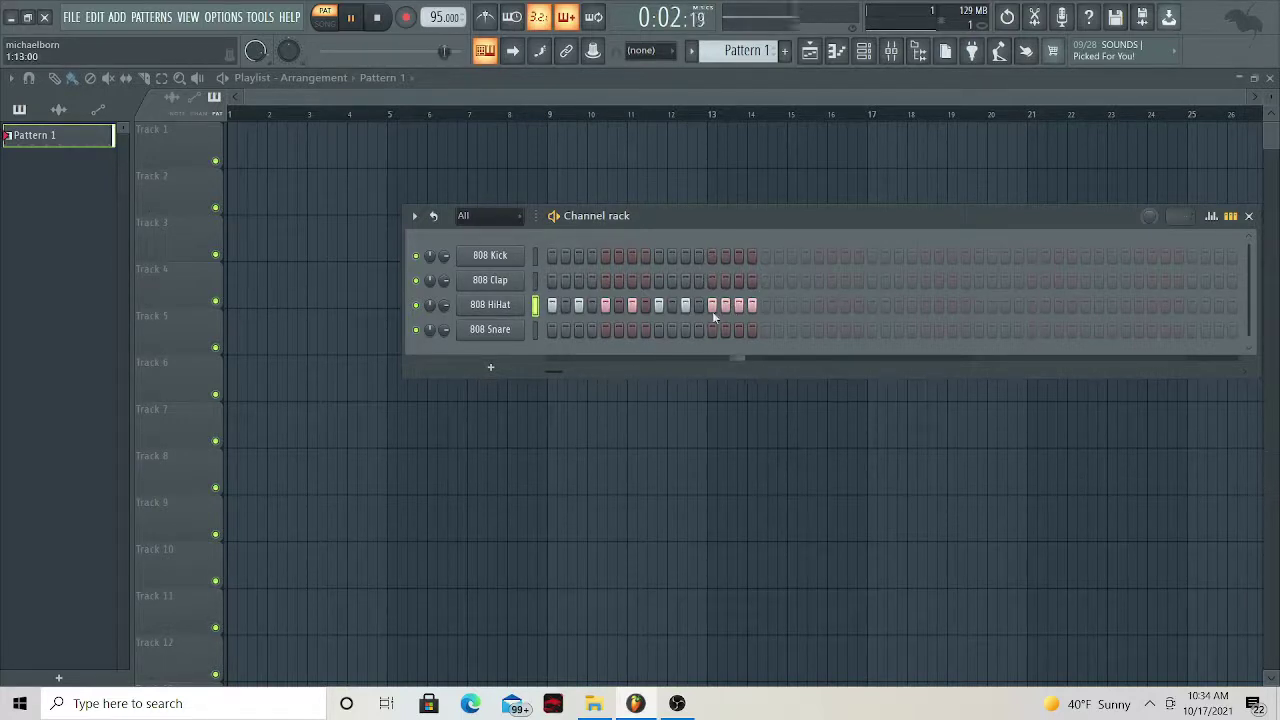
key("space")
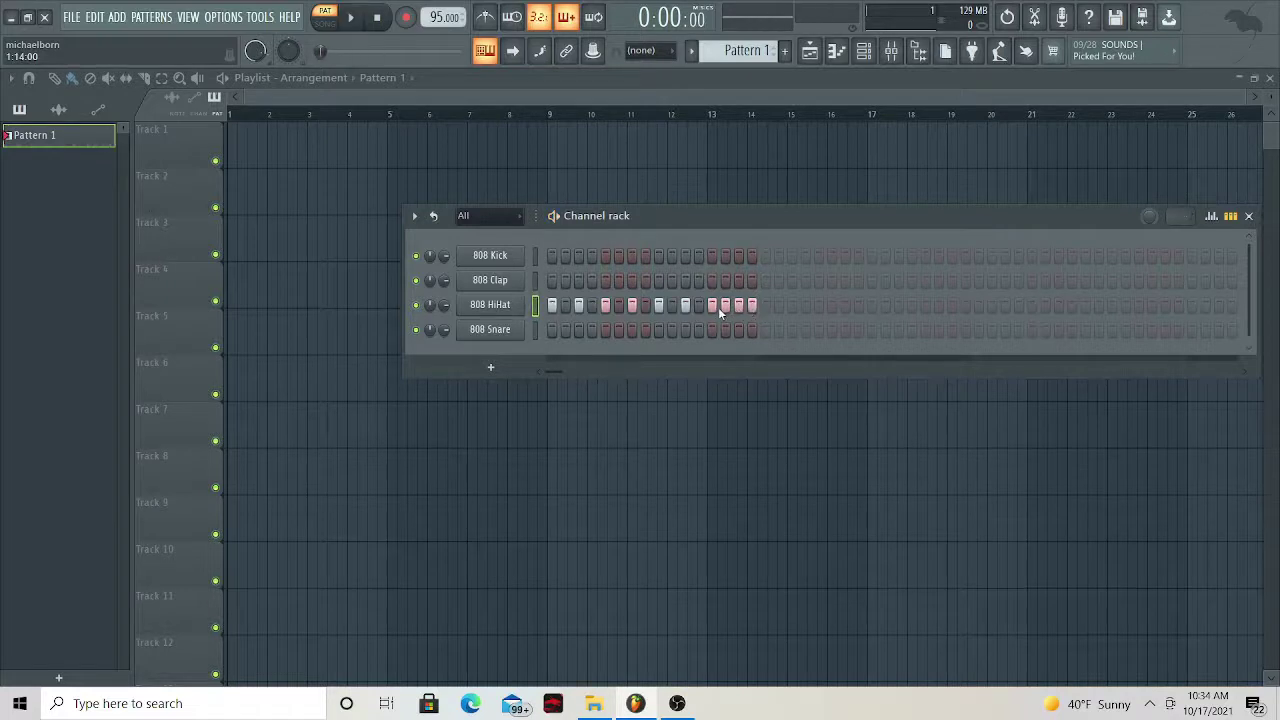
Try the 808 HiHat pattern without the hits on steps 14 and 16, and restore both hits
left_click(725, 305)
key("space")
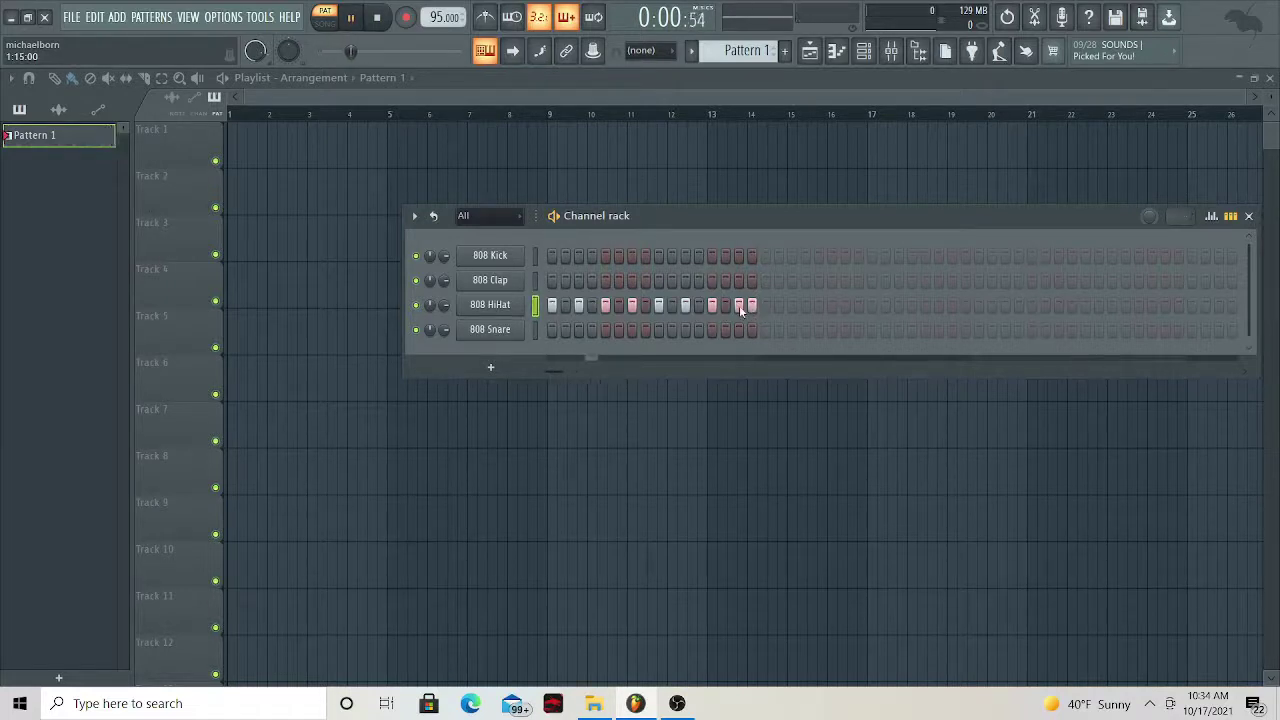
left_click(739, 305)
left_click(739, 305)
left_click(752, 306)
key("space")
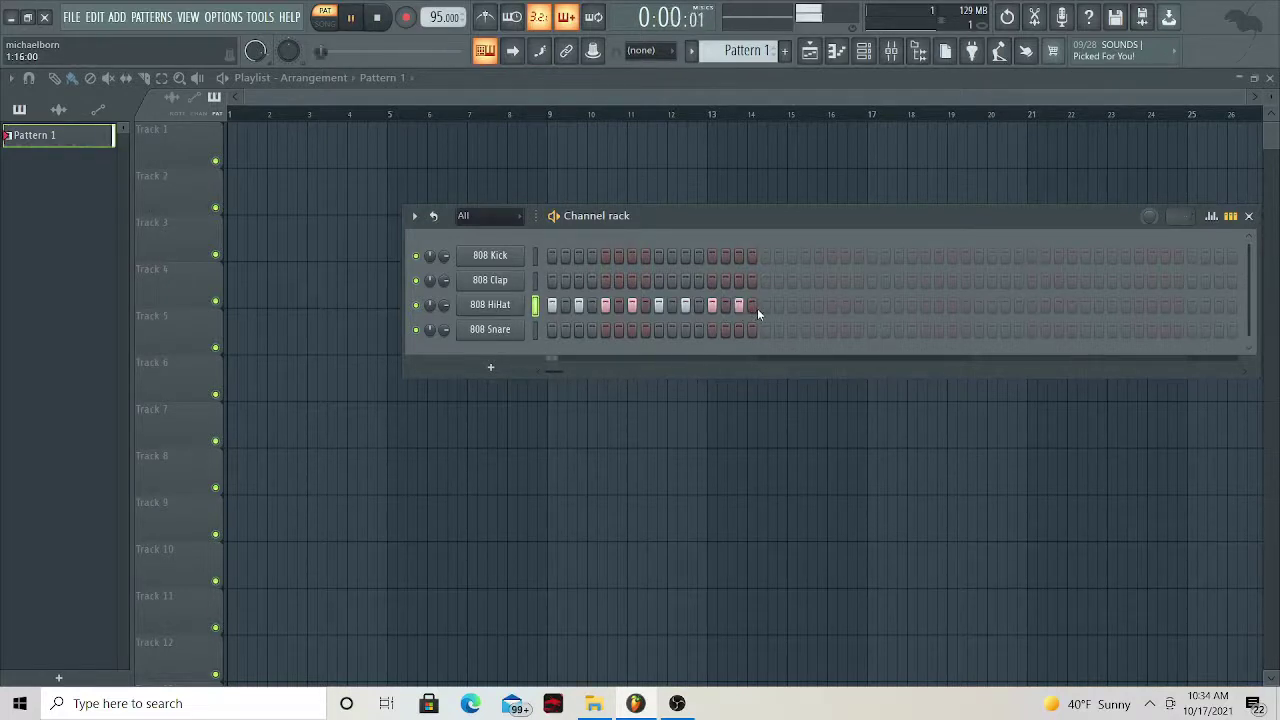
left_click(750, 307)
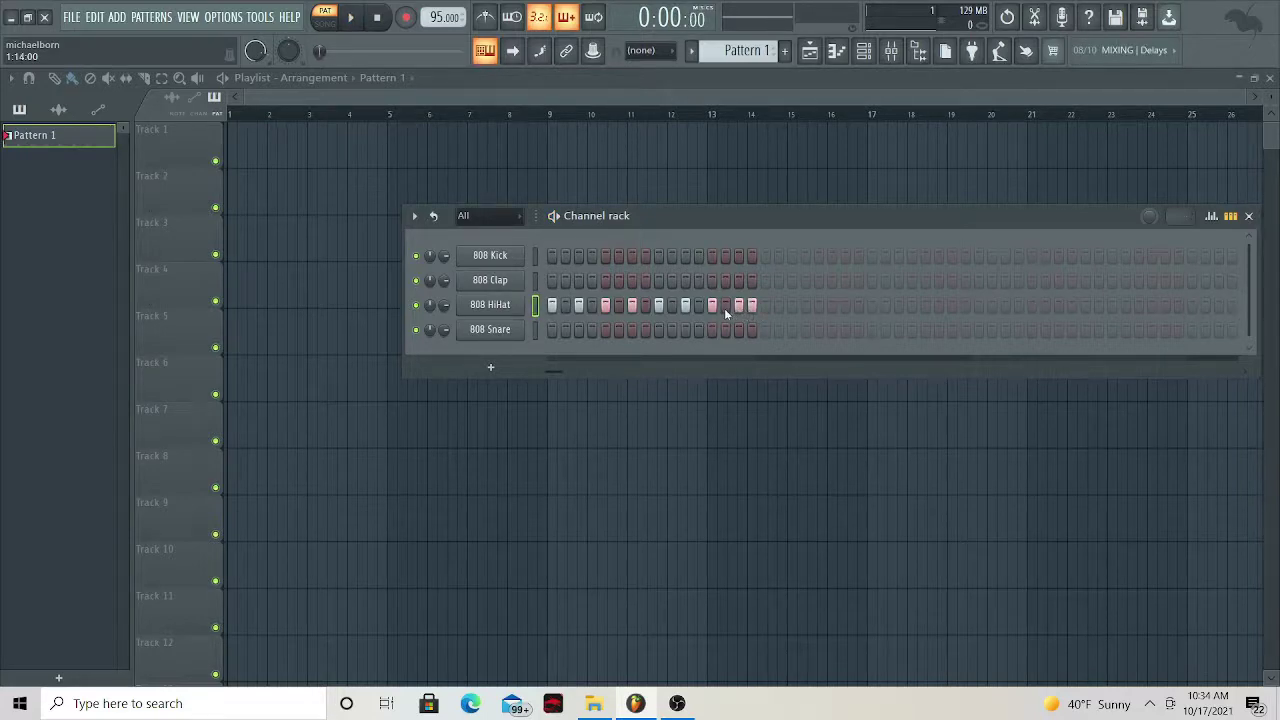
left_click(725, 305)
Start pattern playback and add an 808 HiHat hit on step 8
key("space")
left_click(645, 305)
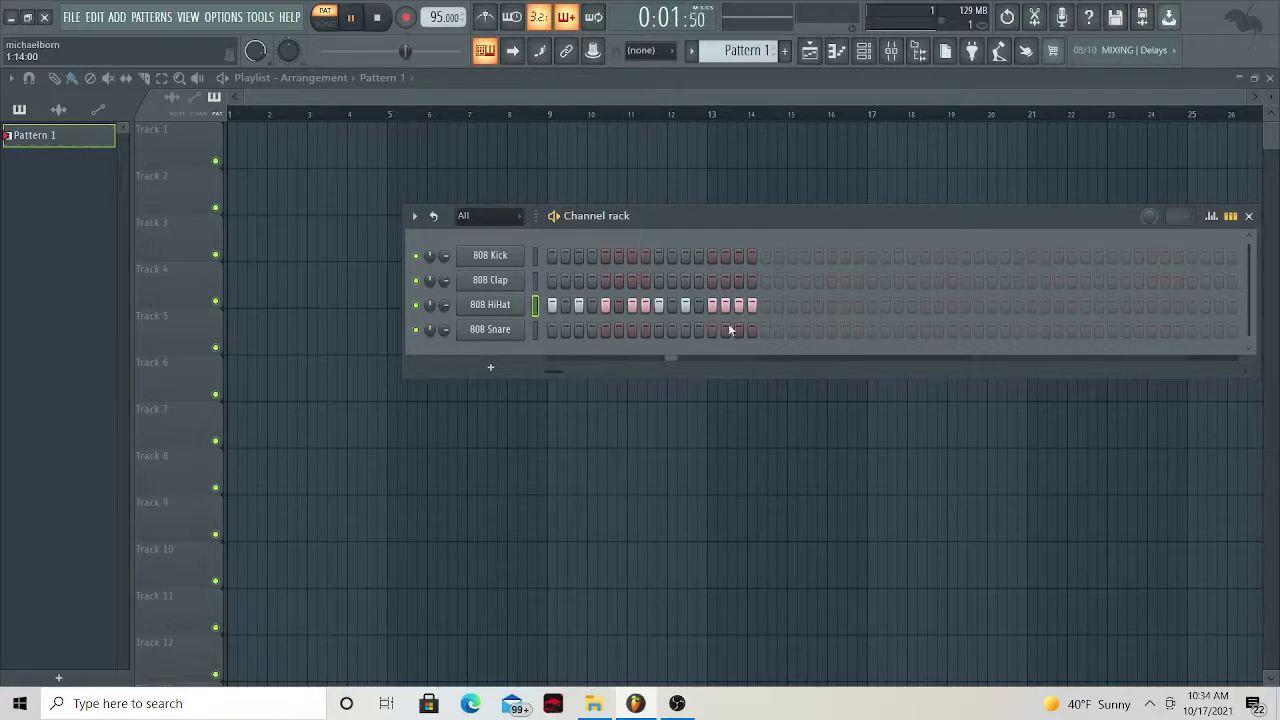
Try an extra 808 HiHat hit on step 2 and a muted step 3, revert both changes and stop playback
left_click(565, 305)
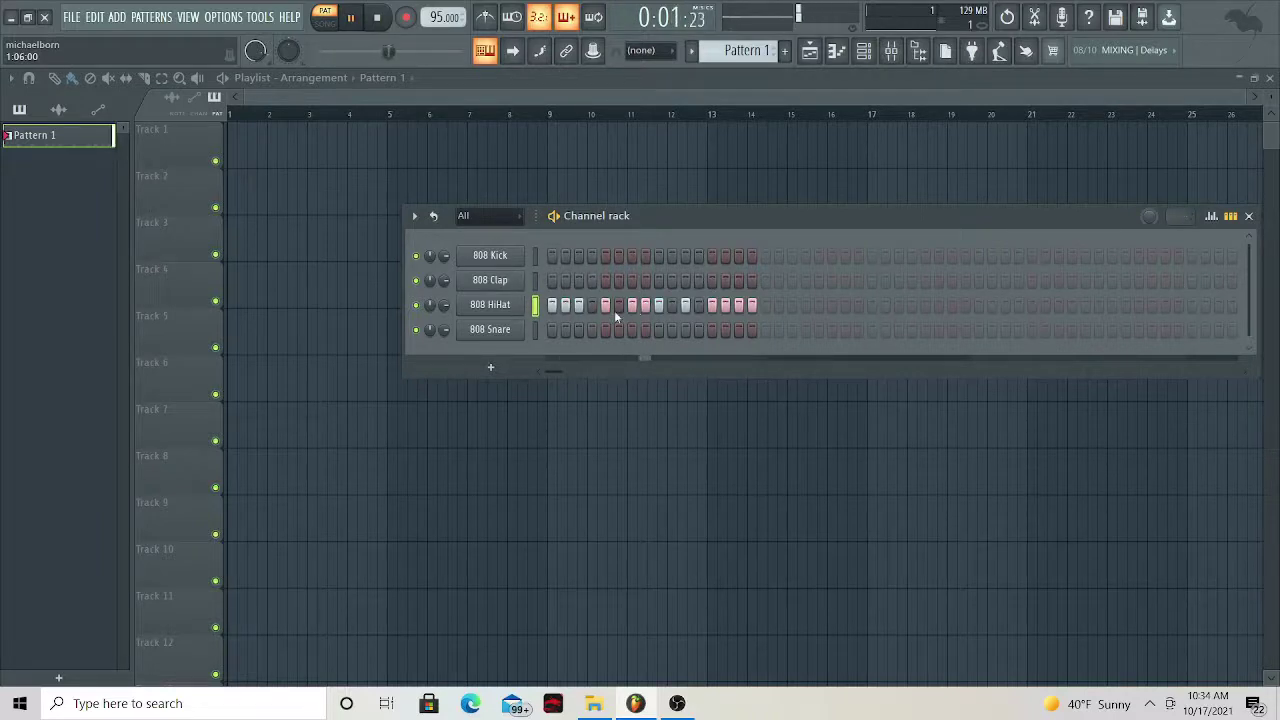
left_click(578, 305)
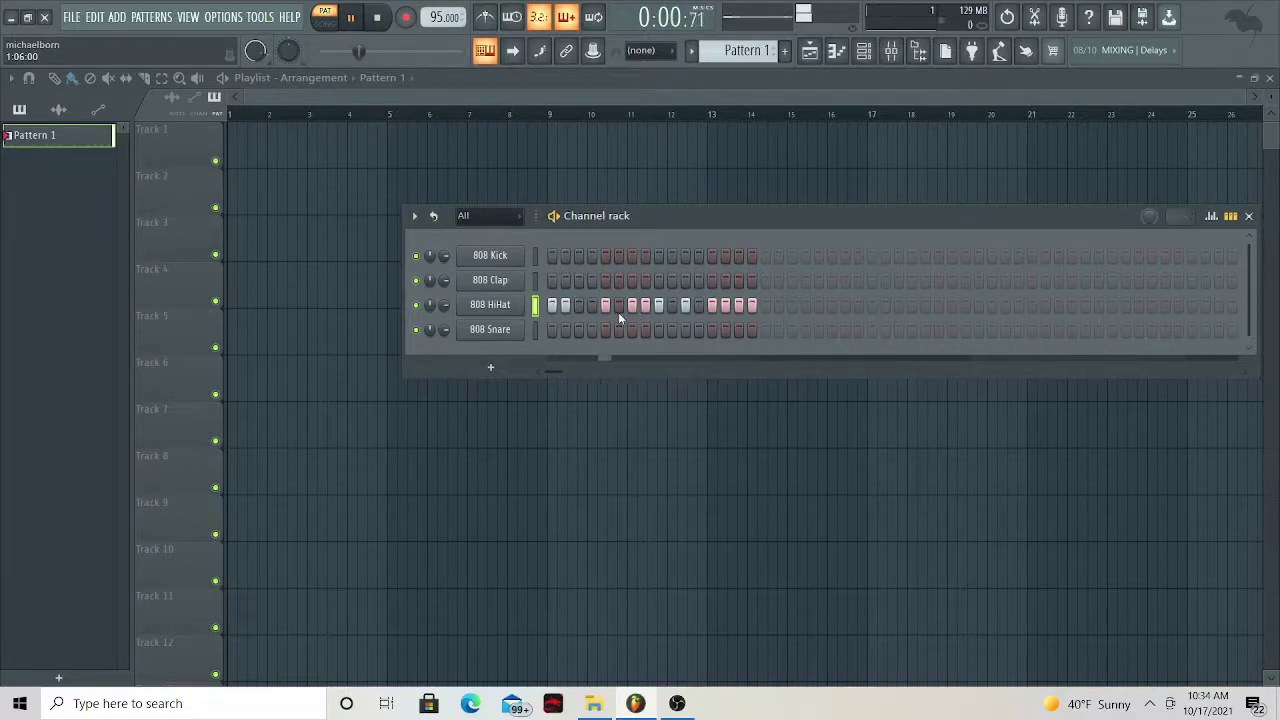
left_click(578, 305)
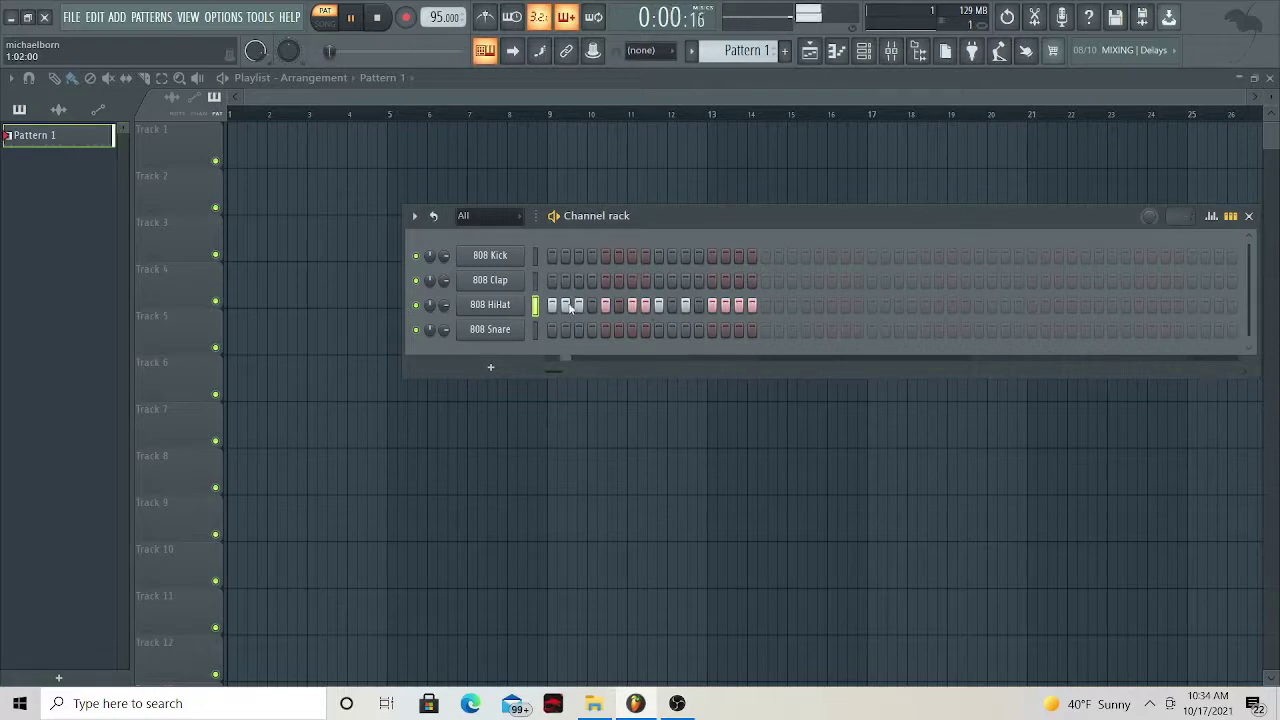
left_click(566, 305)
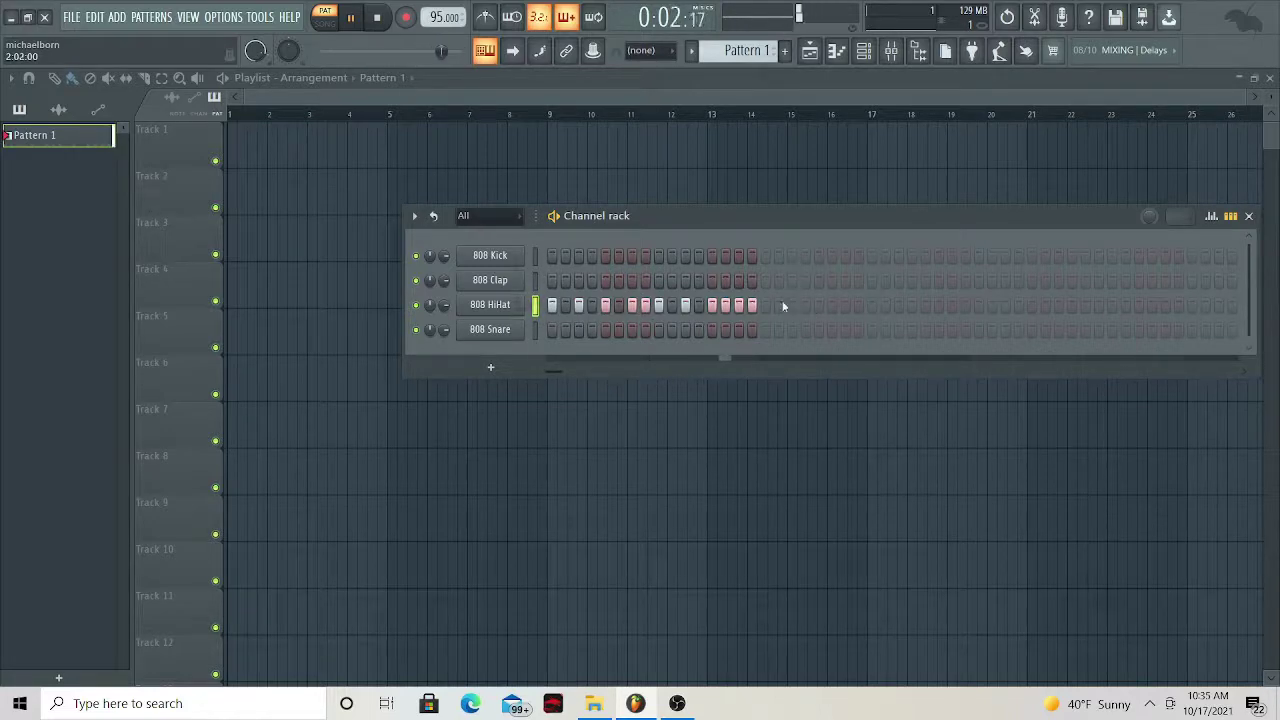
key("space")
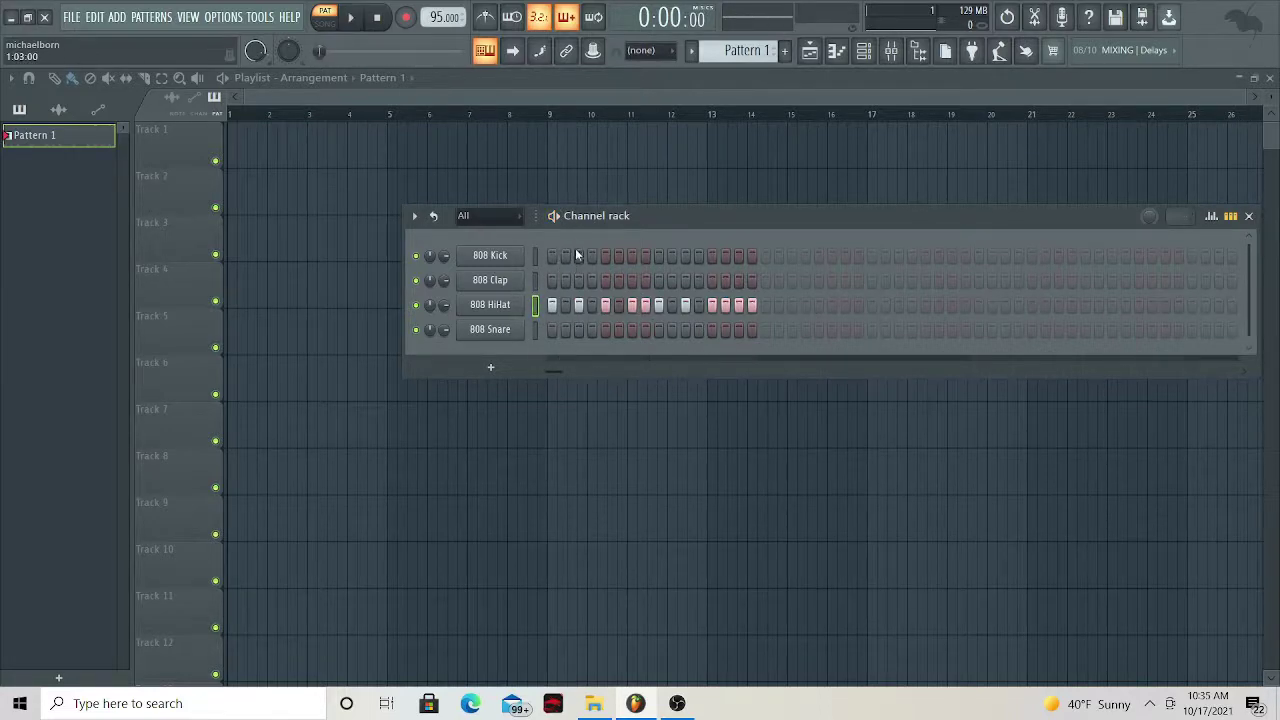
Program 808 Kick hits on steps 1, 7, 9, 12 and 15 while auditioning the pattern
left_click(551, 257)
key("space")
left_click(605, 258)
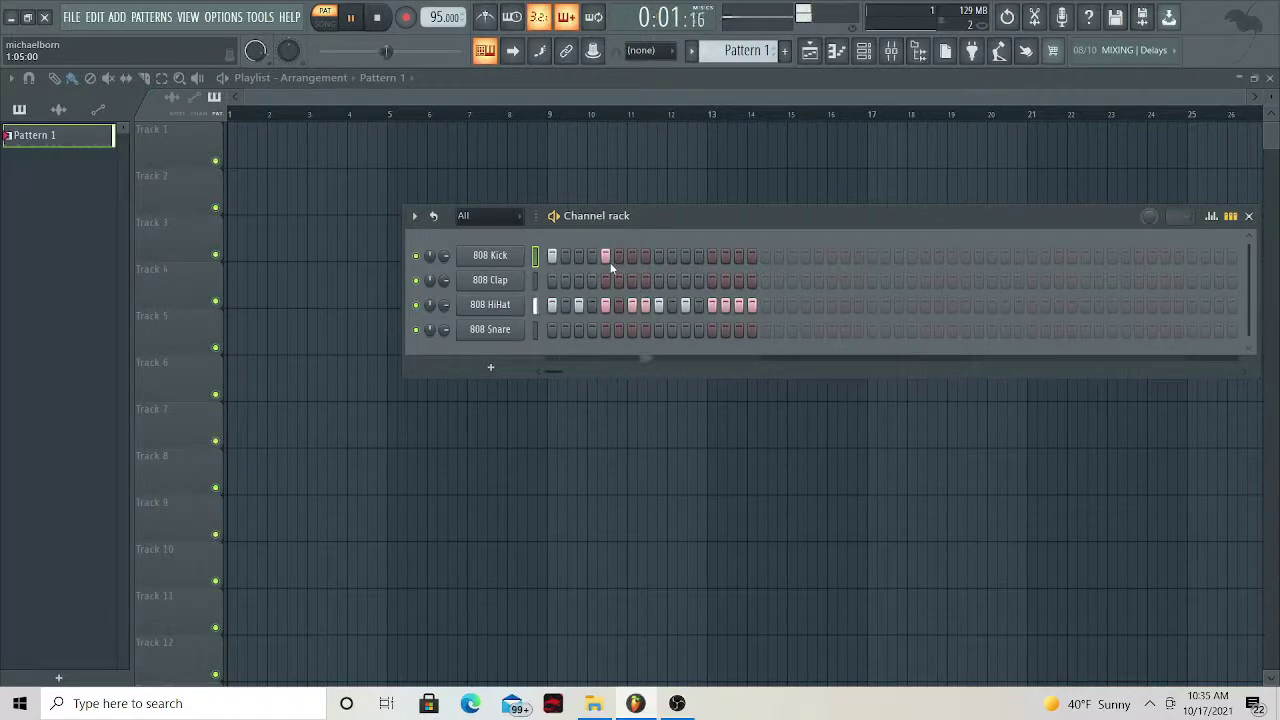
left_click(605, 258)
left_click(630, 258)
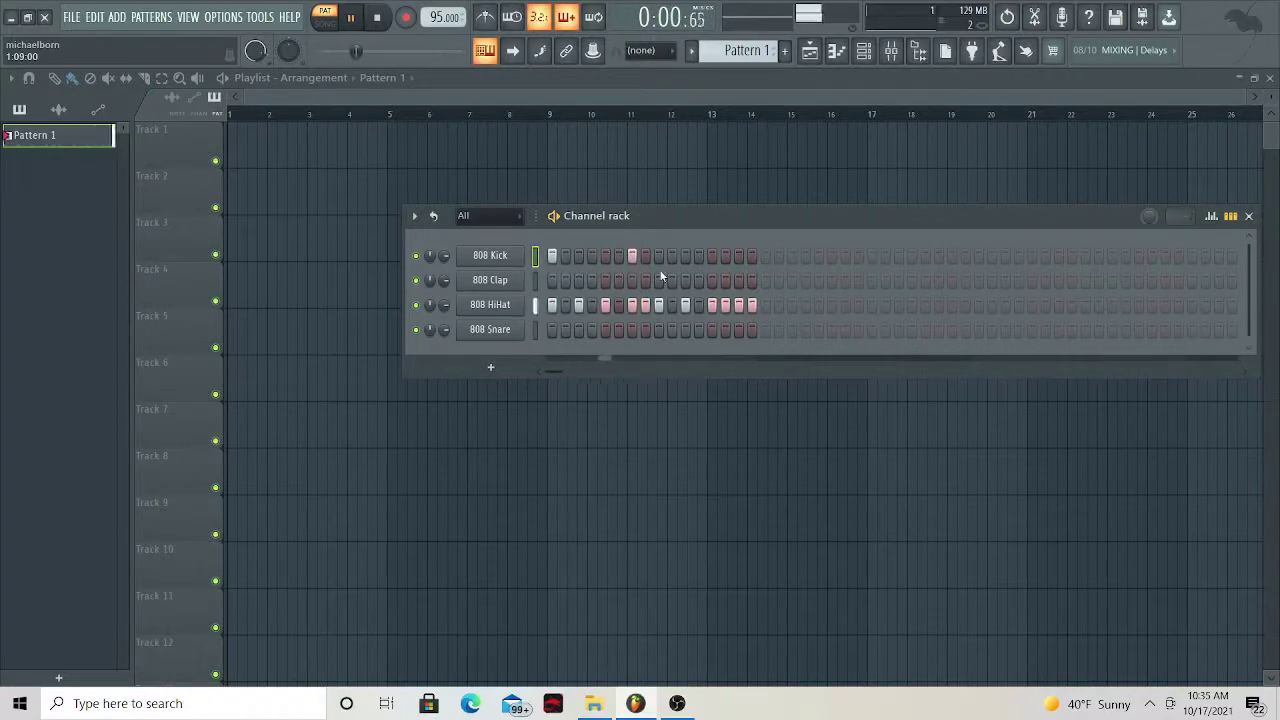
left_click(659, 257)
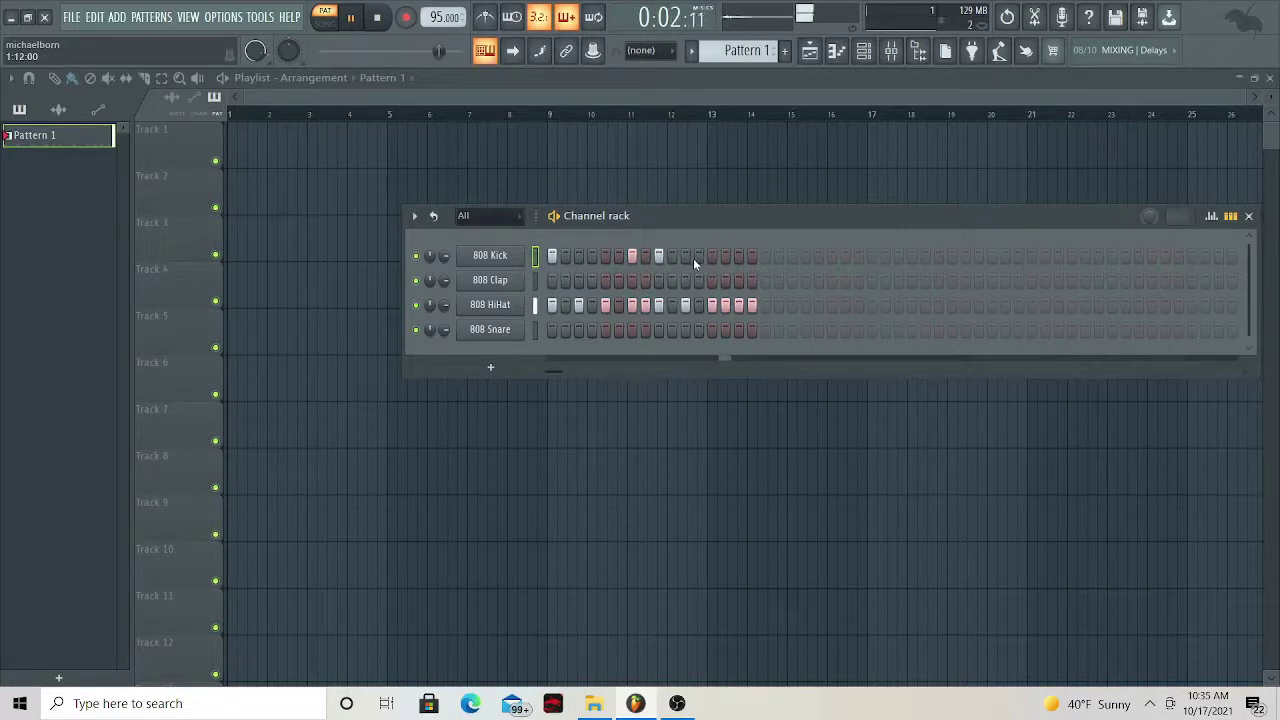
left_click(697, 257)
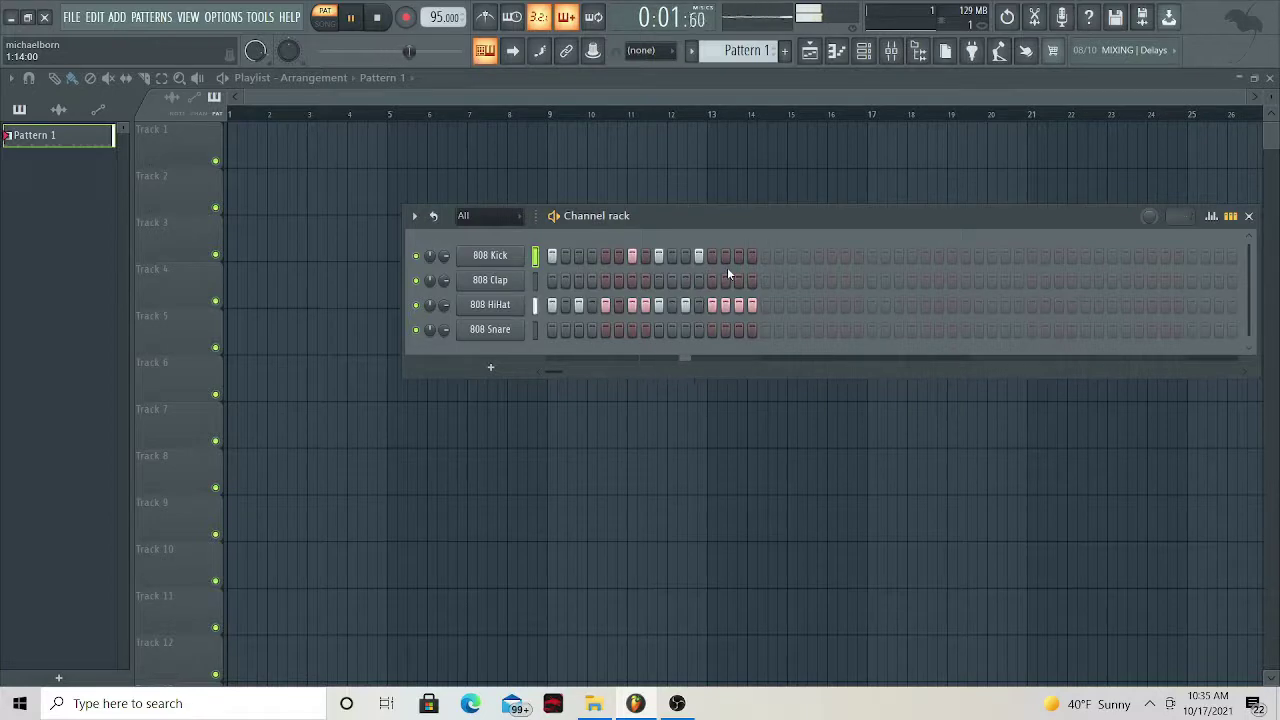
left_click(739, 257)
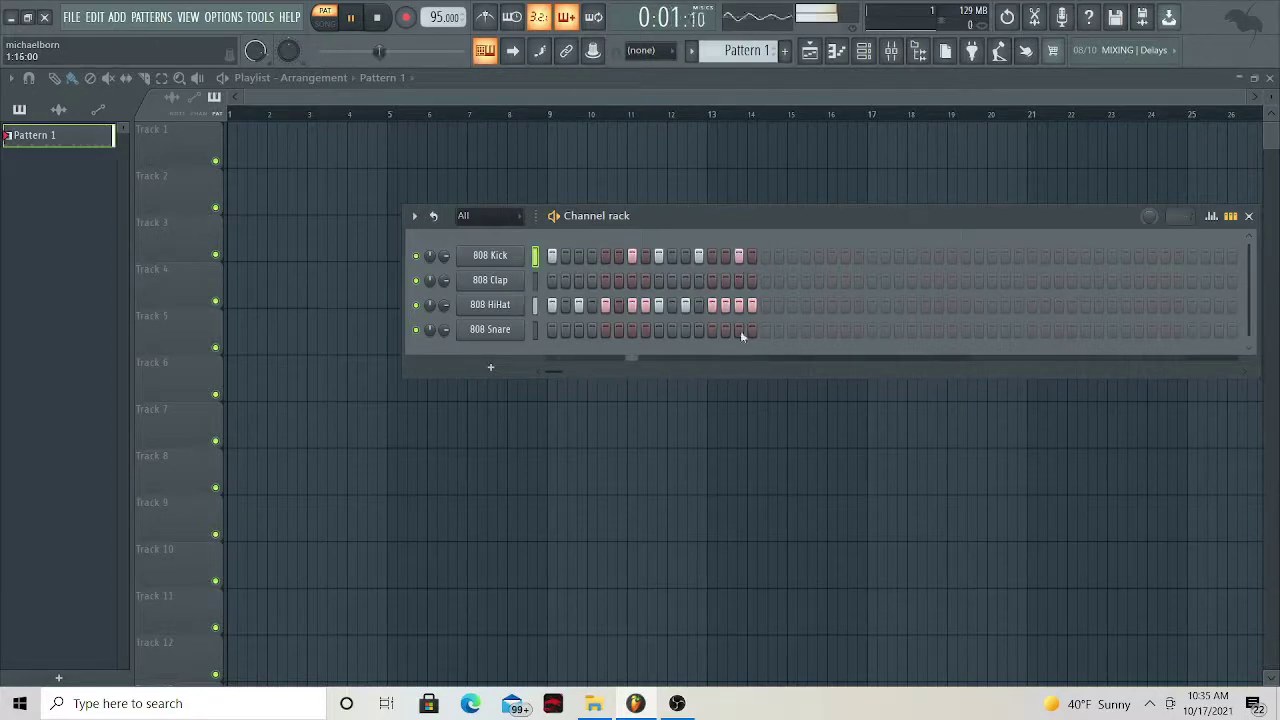
key("space")
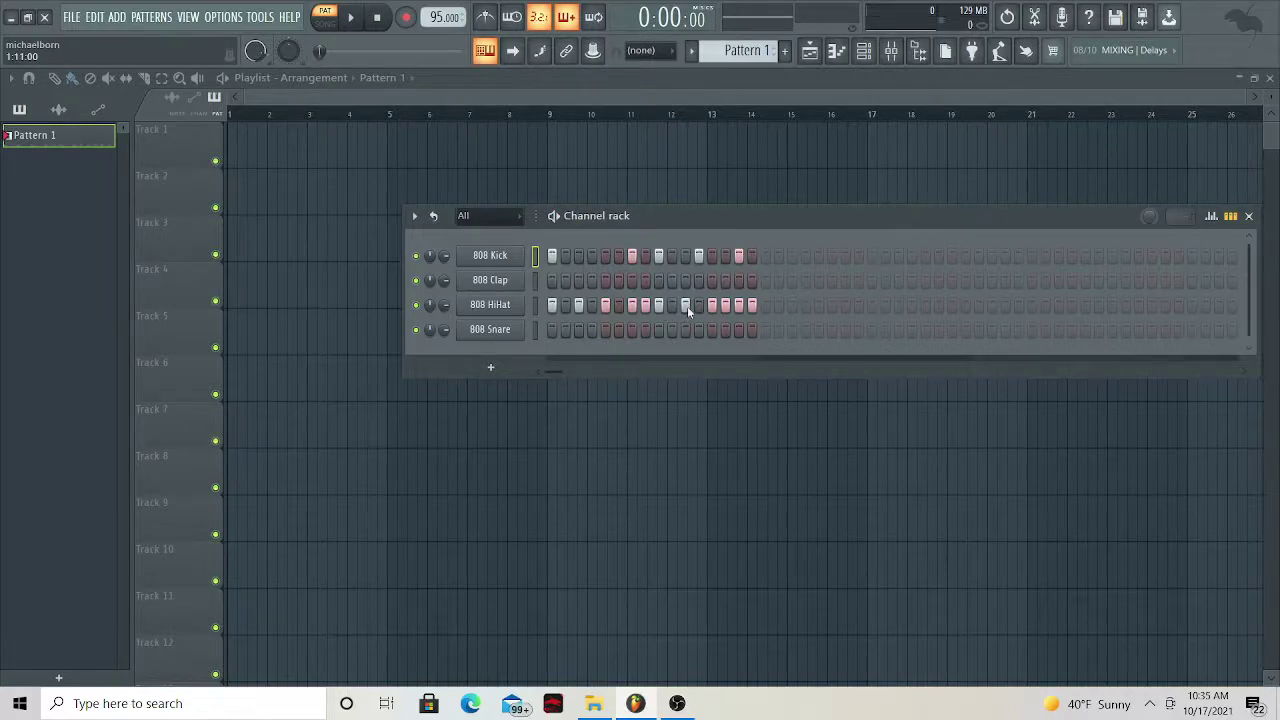
Examine the sampler settings of the 808 Kick and 808 Clap channels, closing each window again
left_click(701, 256)
left_click_drag(686, 218, 694, 166)
left_click(498, 206)
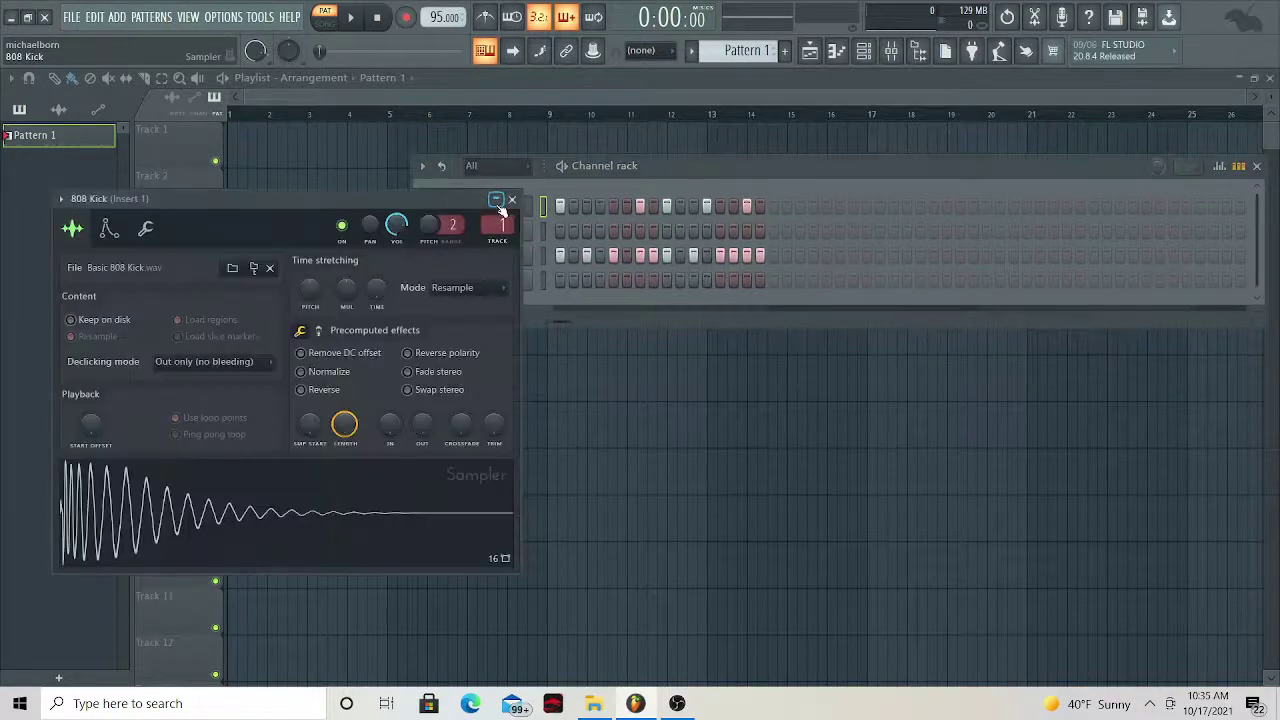
left_click(512, 200)
left_click(494, 228)
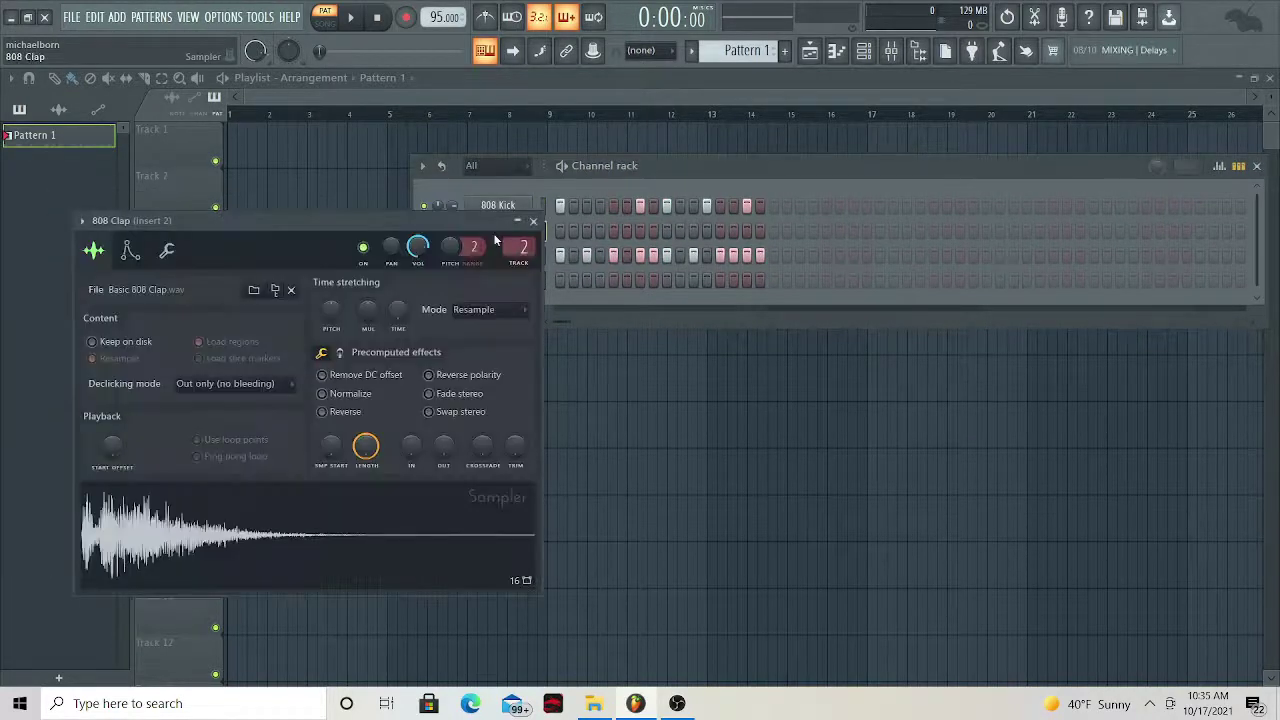
left_click_drag(373, 214, 361, 225)
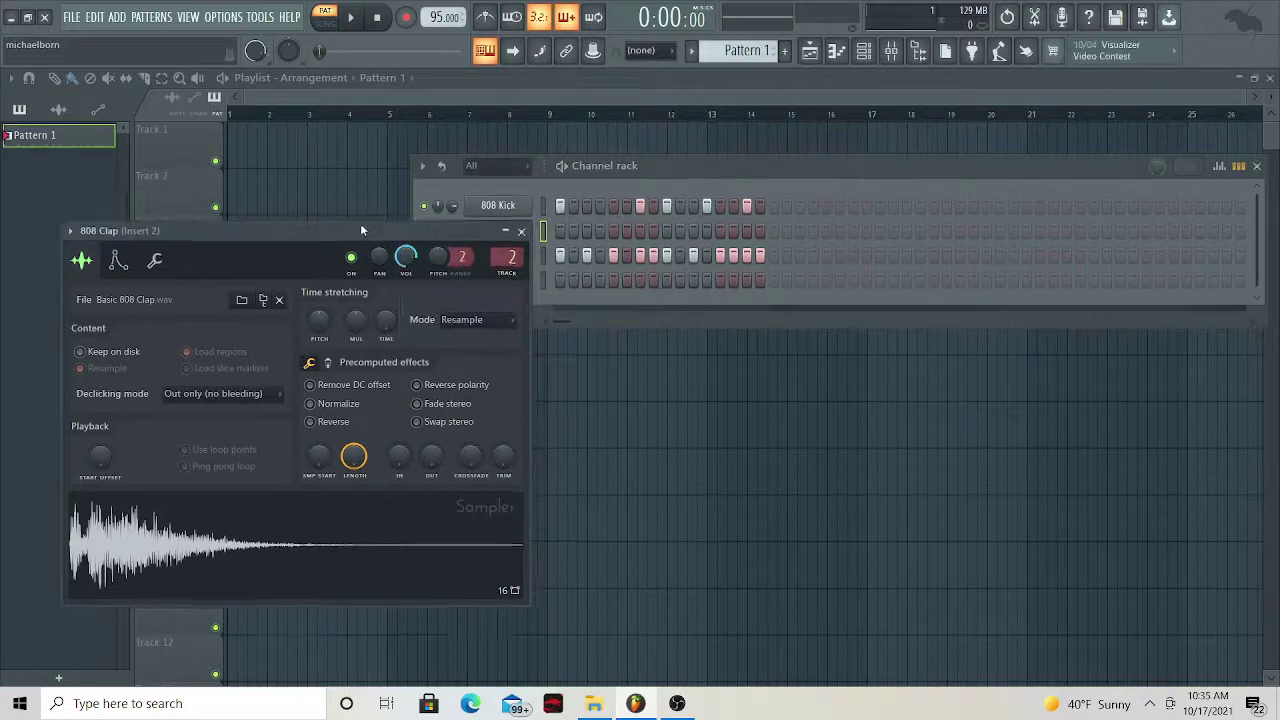
left_click(521, 232)
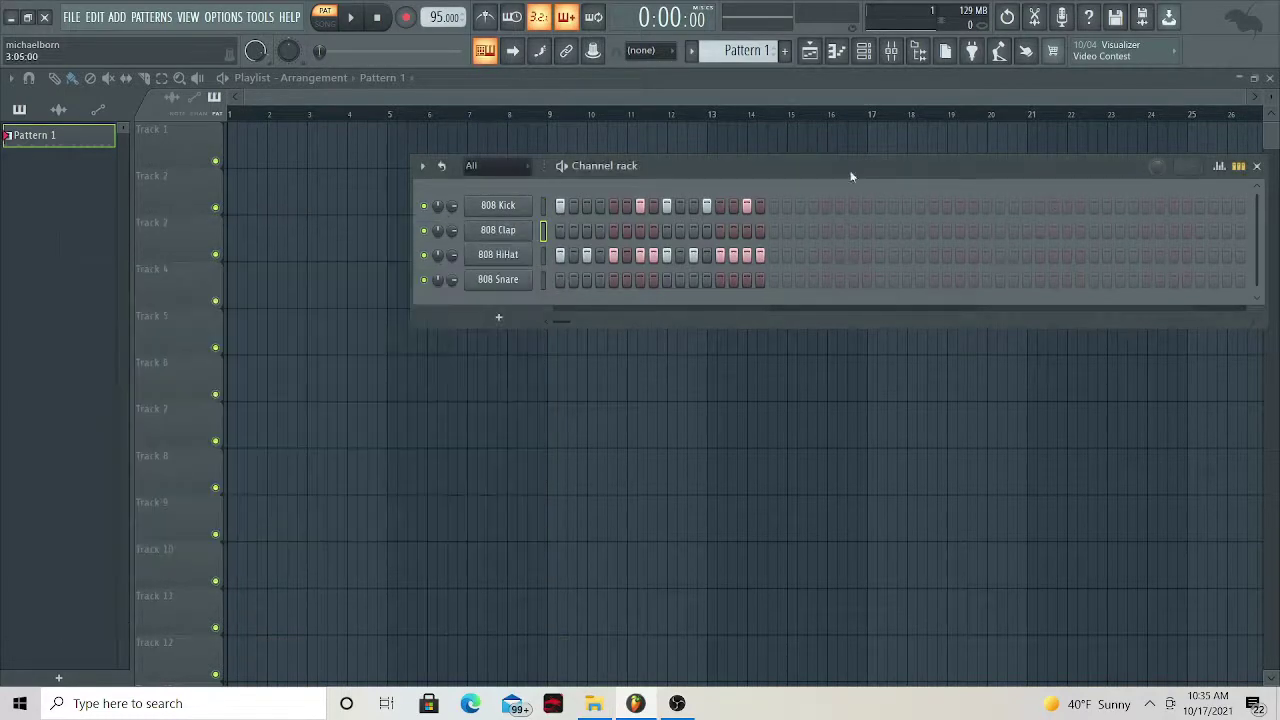
Reposition the channel rack and check the 808 Snare channel's sampler settings before closing them
left_click_drag(860, 171, 857, 200)
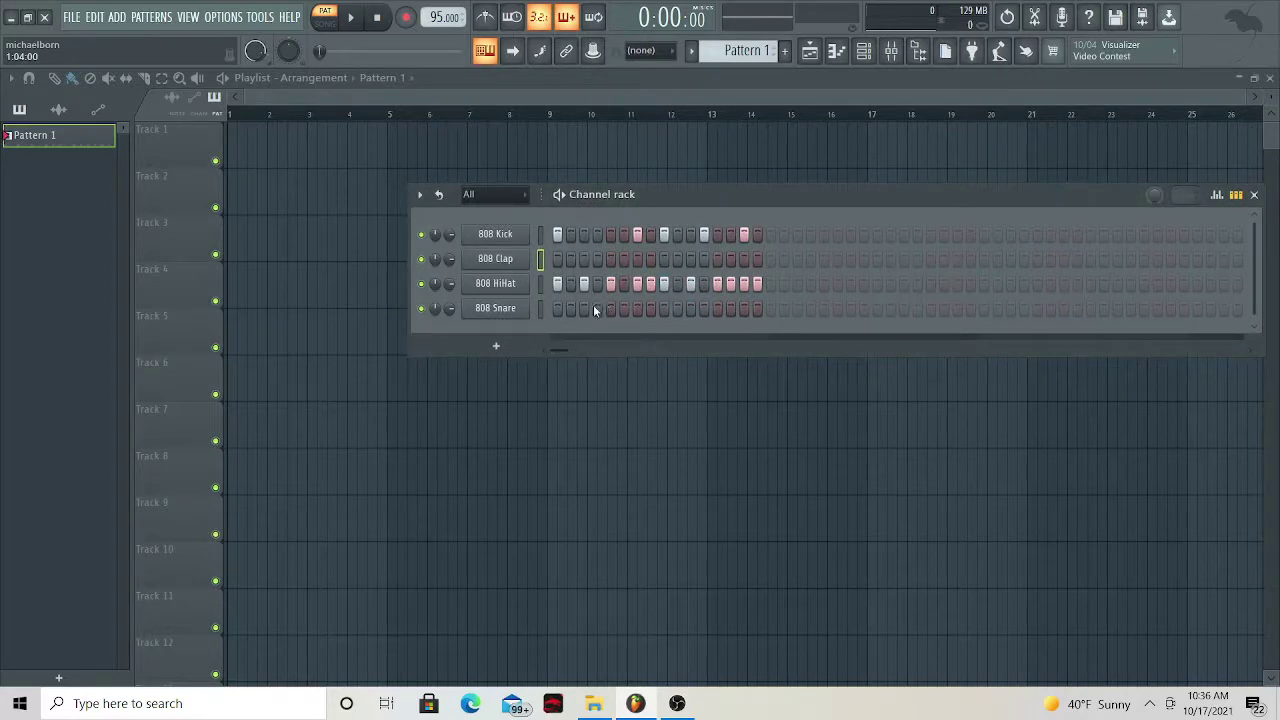
left_click(514, 310)
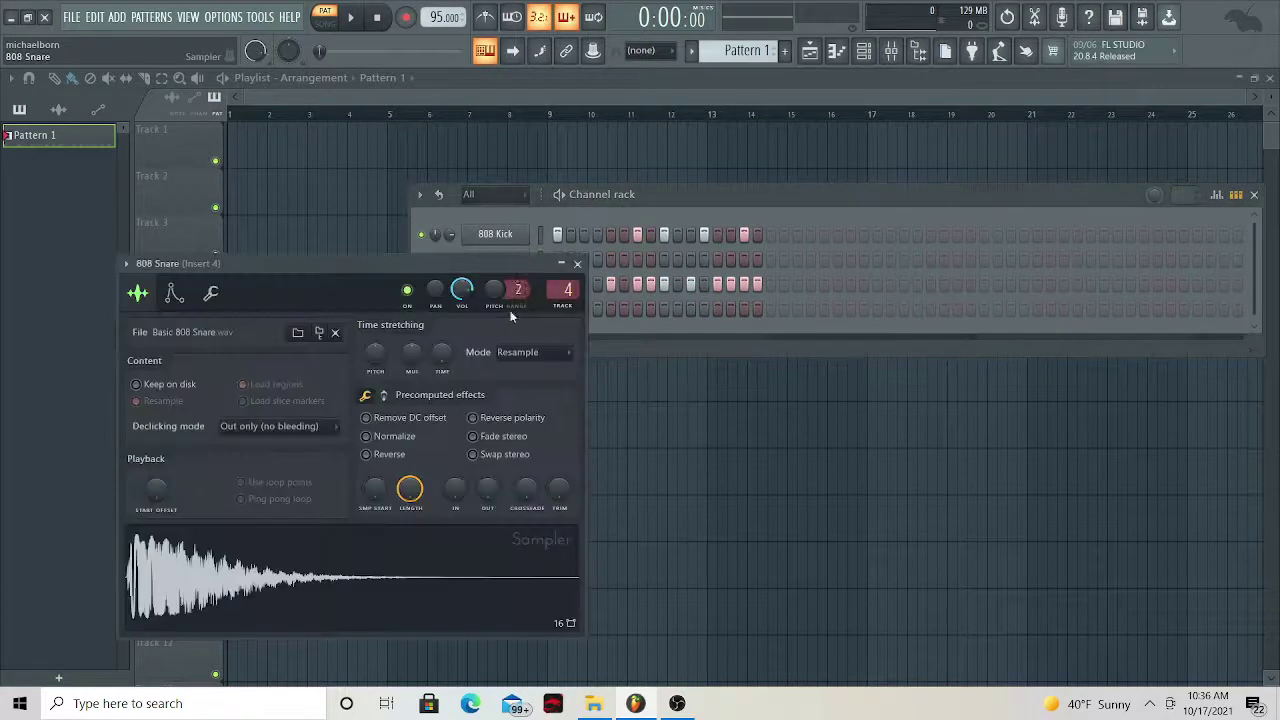
left_click(577, 264)
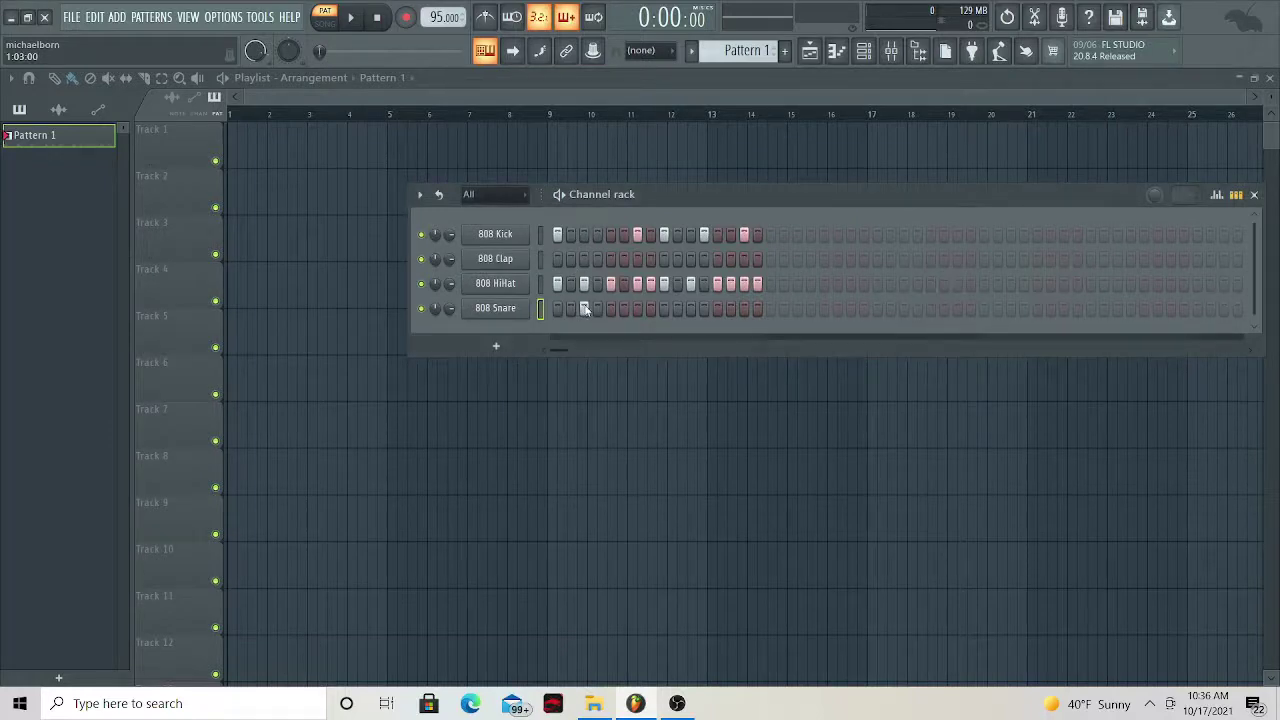
Move the 808 Snare hit from step 3 to step 5 and start playing the pattern
left_click(584, 308)
key("space")
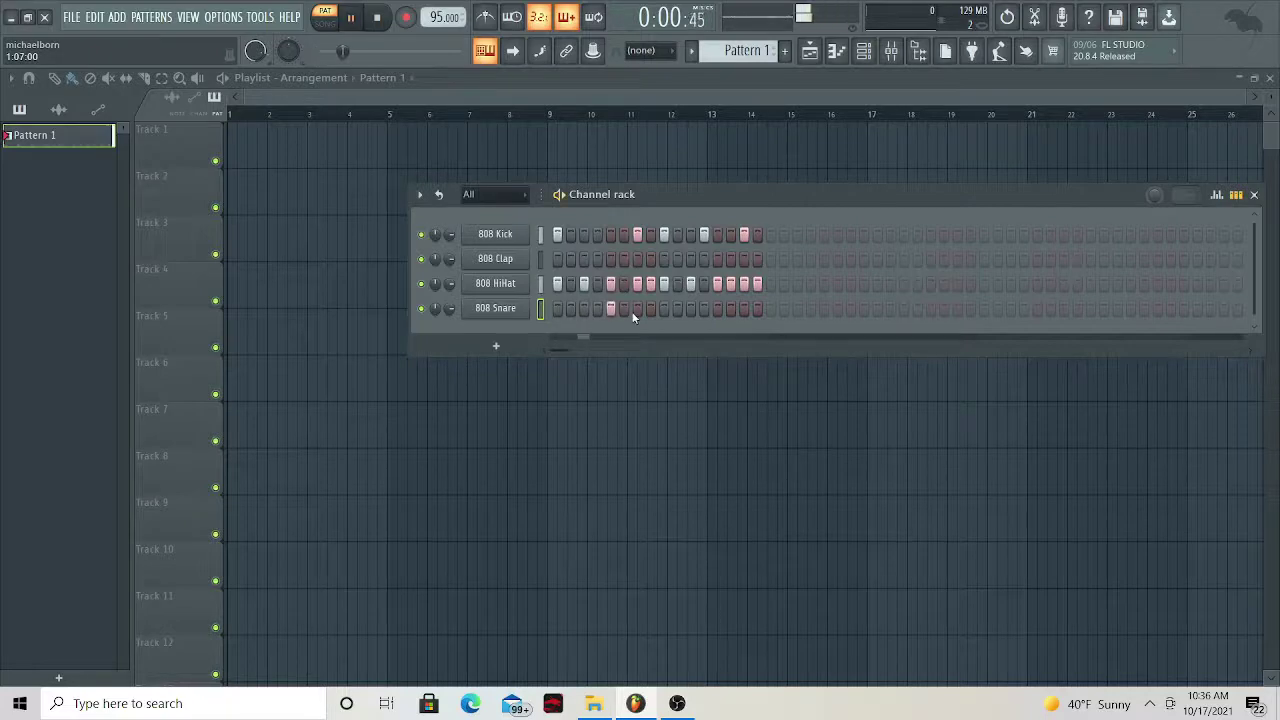
Try extra 808 Snare hits on steps 11 and 14 while auditioning the pattern, removing each one again
left_click(692, 309)
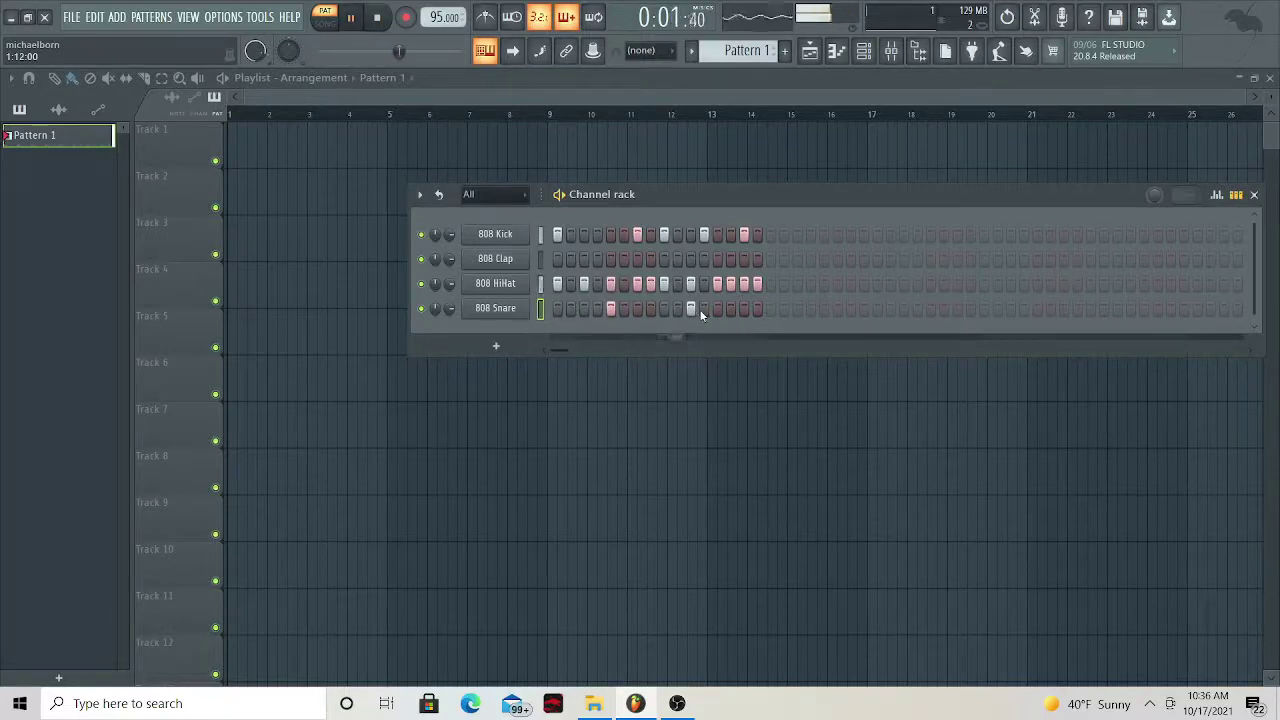
left_click(692, 309)
left_click(730, 308)
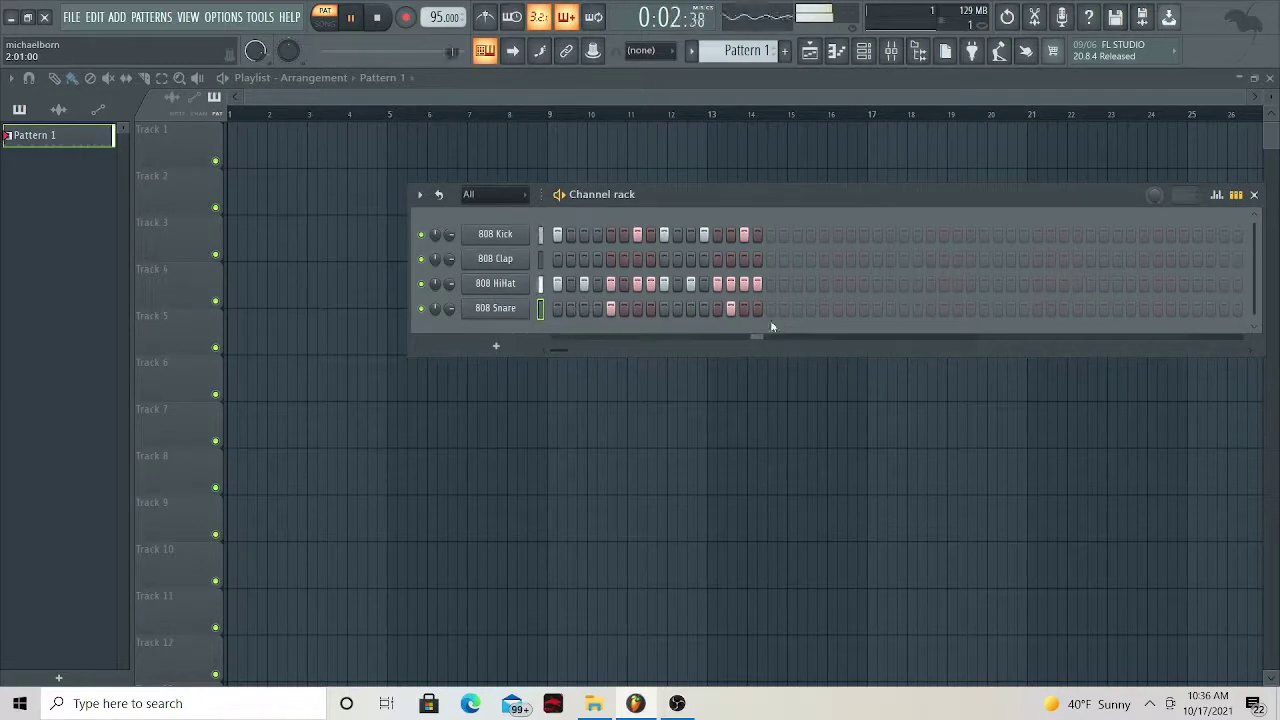
key("space")
left_click(730, 308)
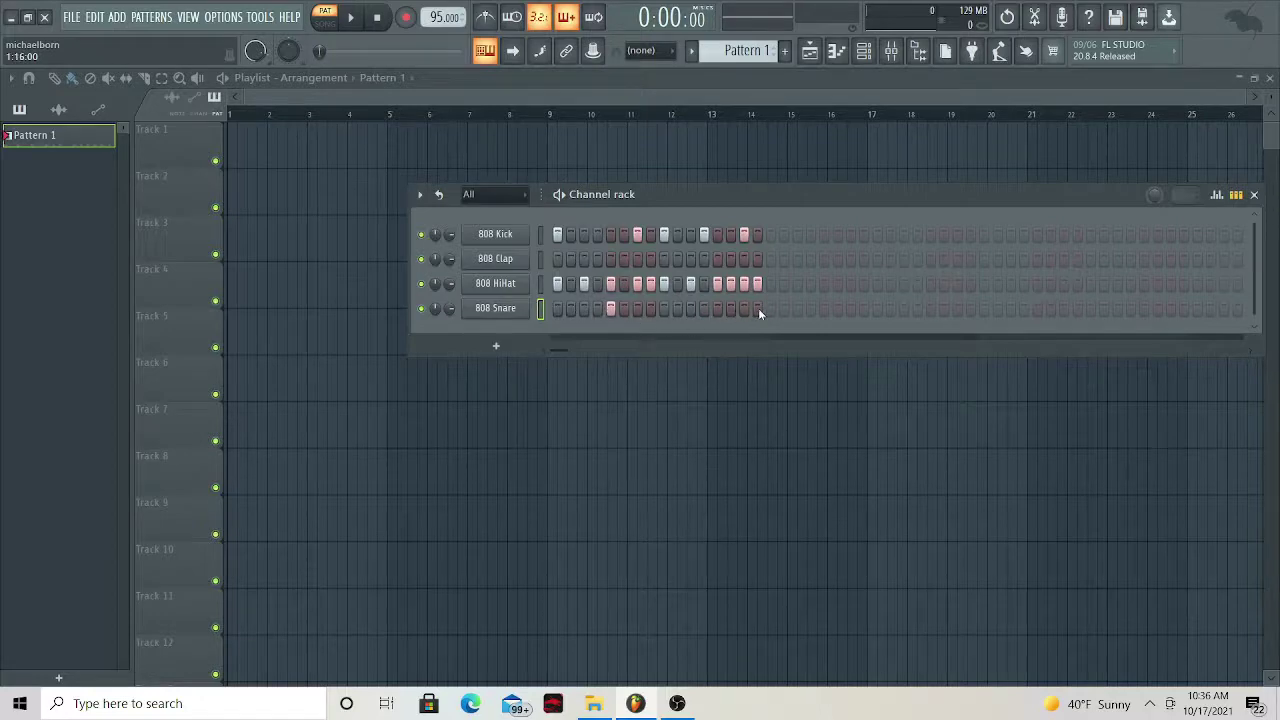
key("space")
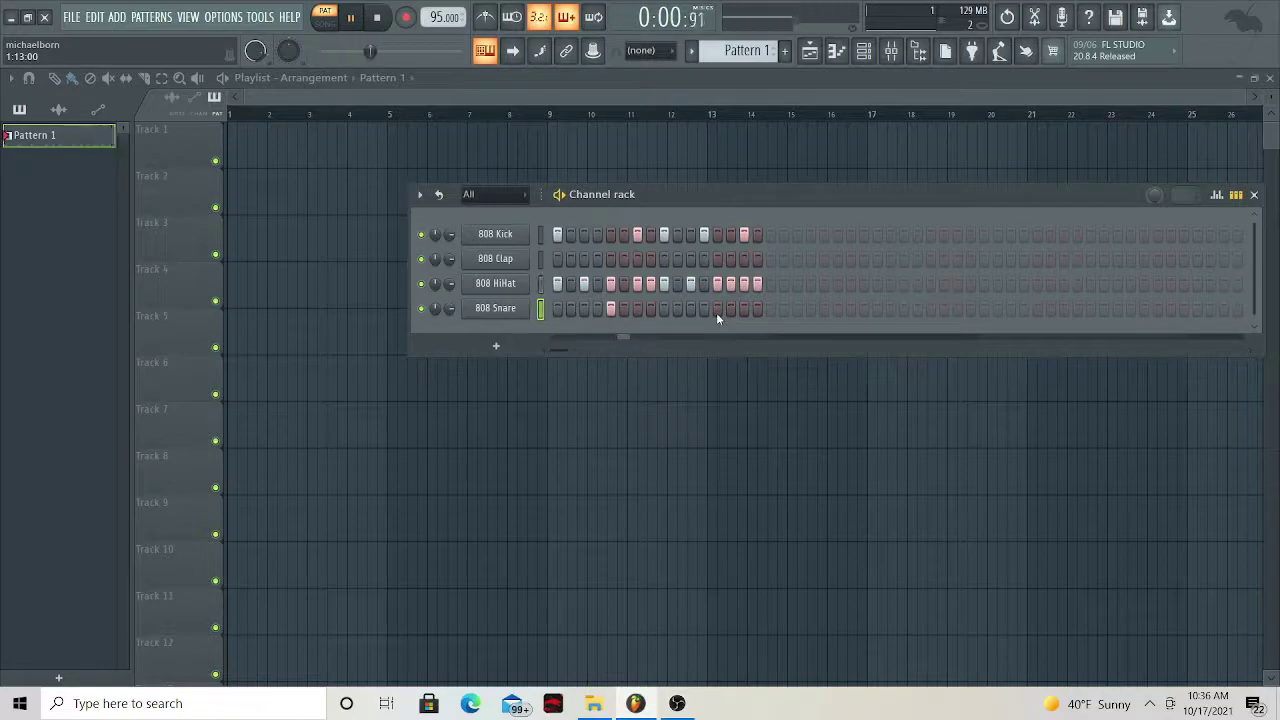
left_click(690, 308)
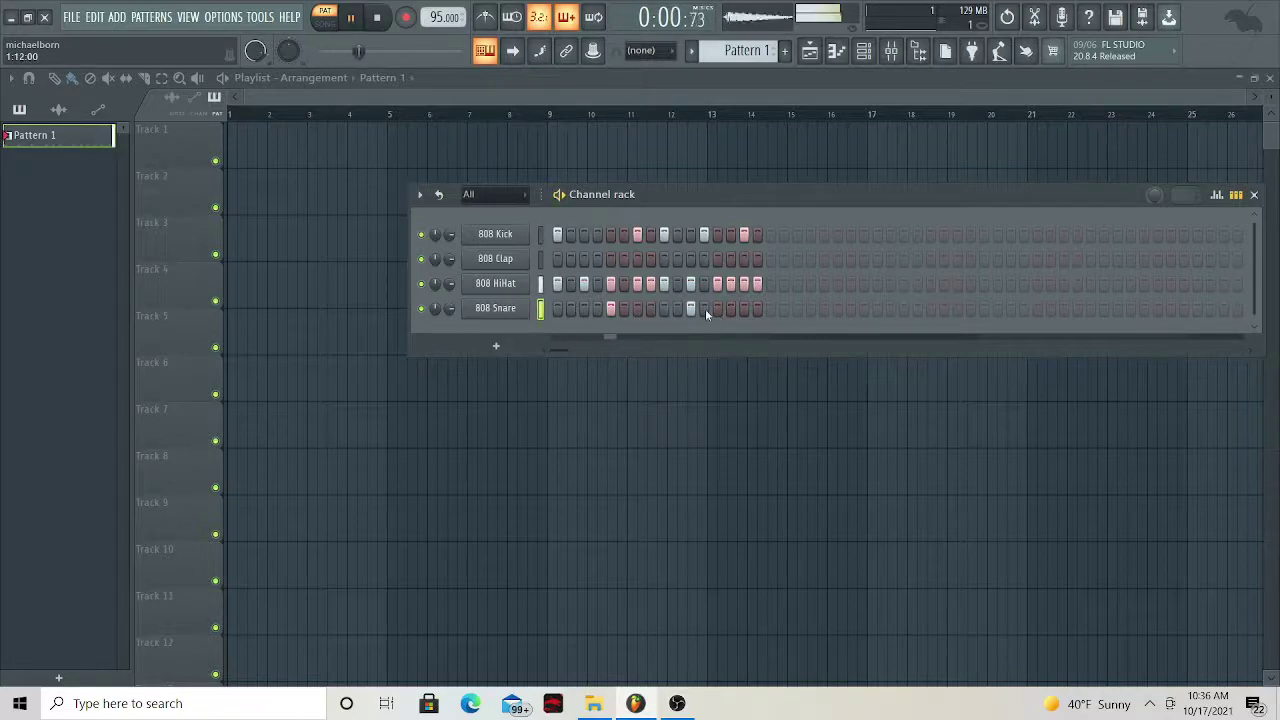
left_click(696, 308)
key("space")
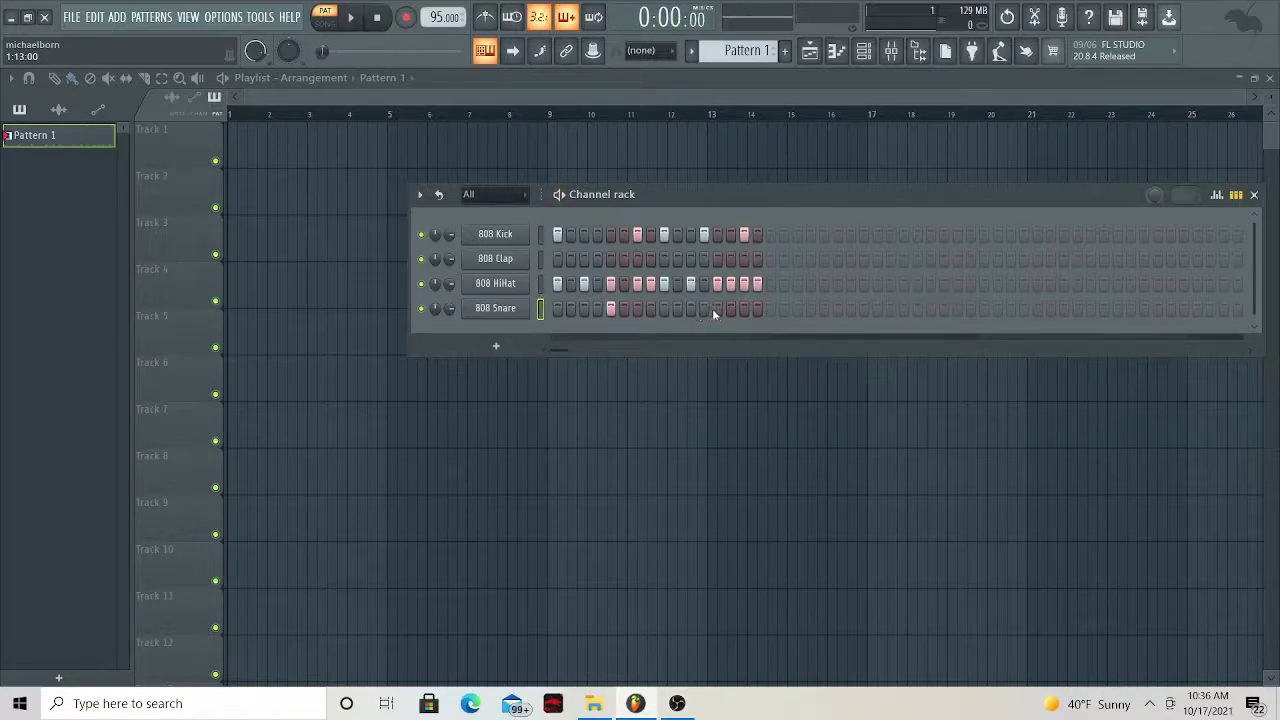
Add an 808 Snare hit on step 13 and audition the pattern
left_click(715, 309)
key("space")
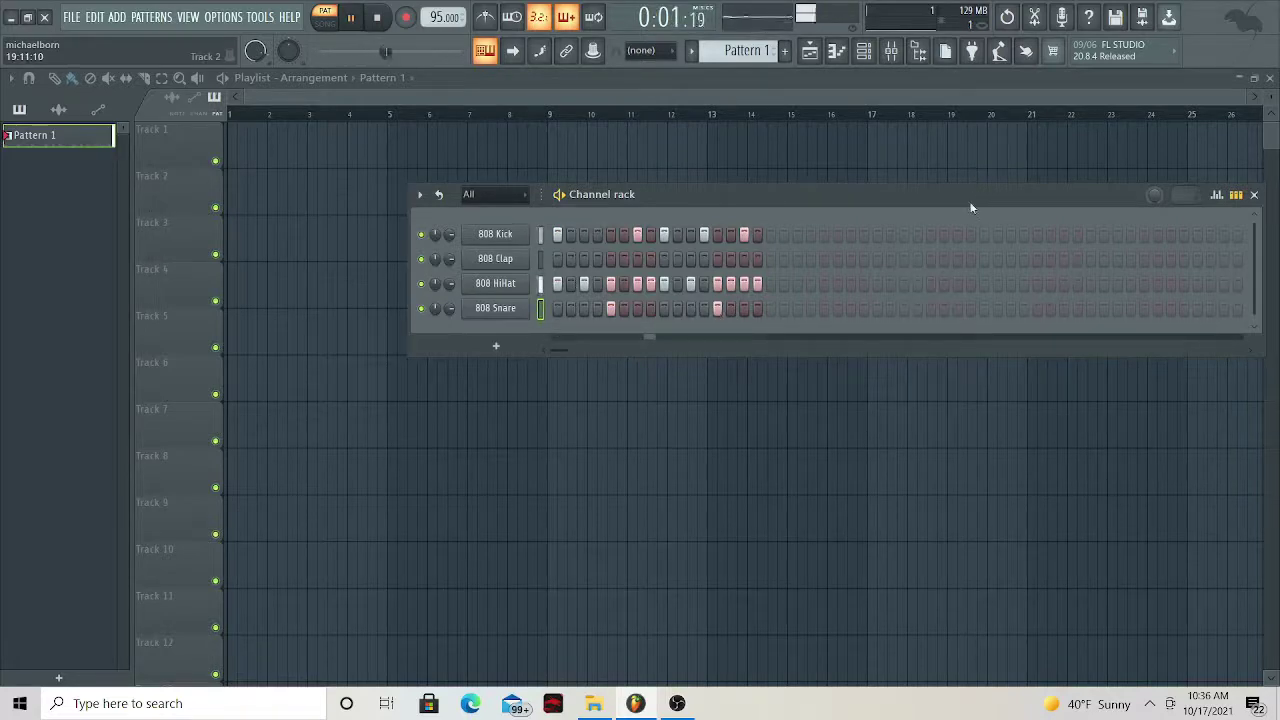
key("space")
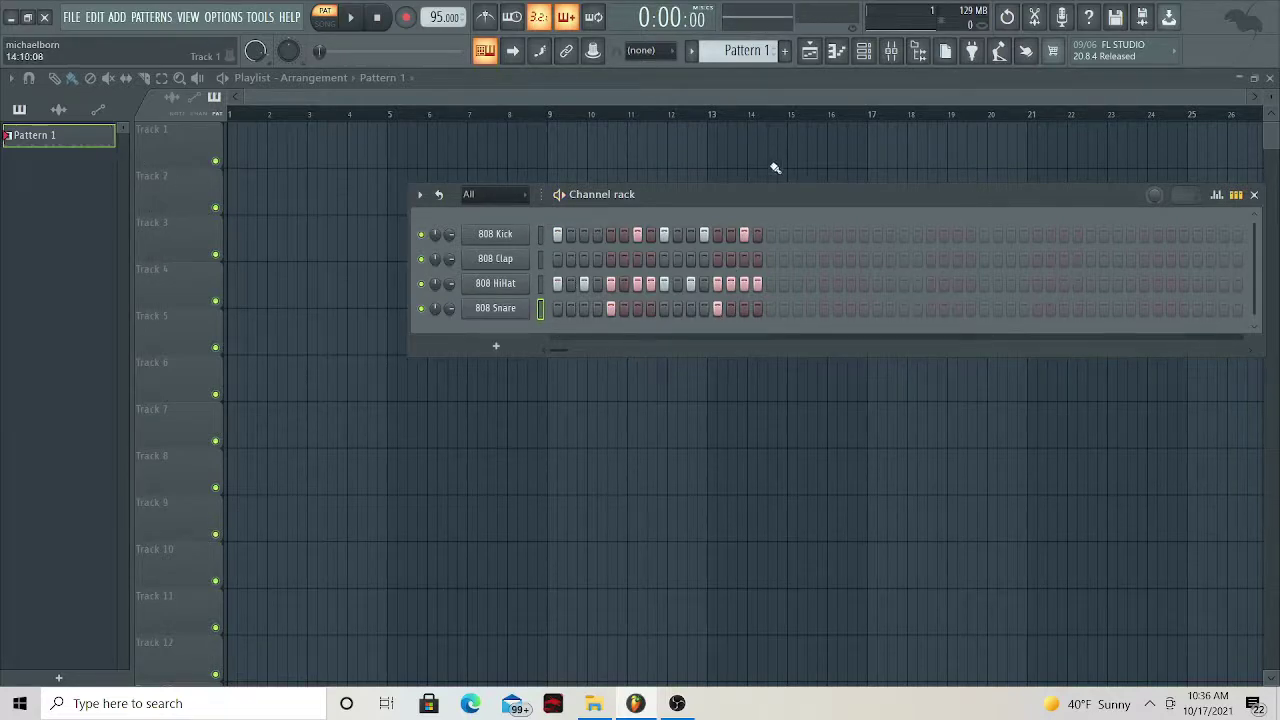
left_click(688, 705)
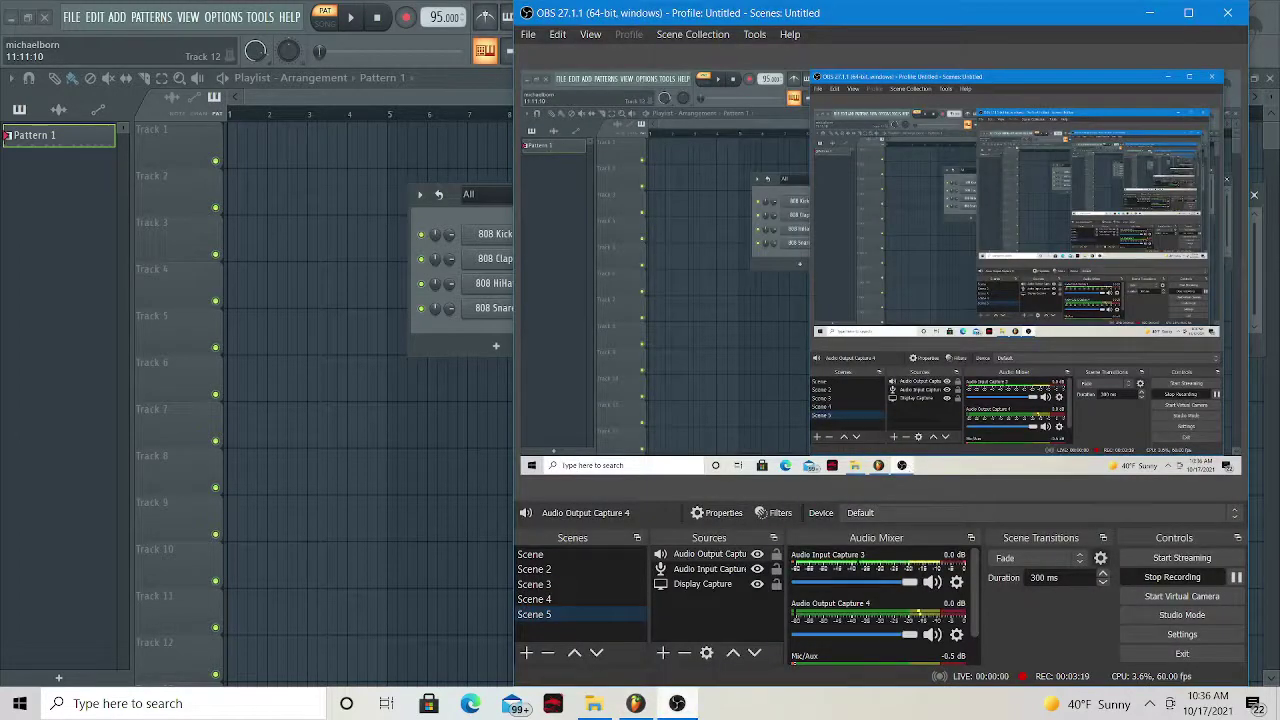
left_click(677, 703)
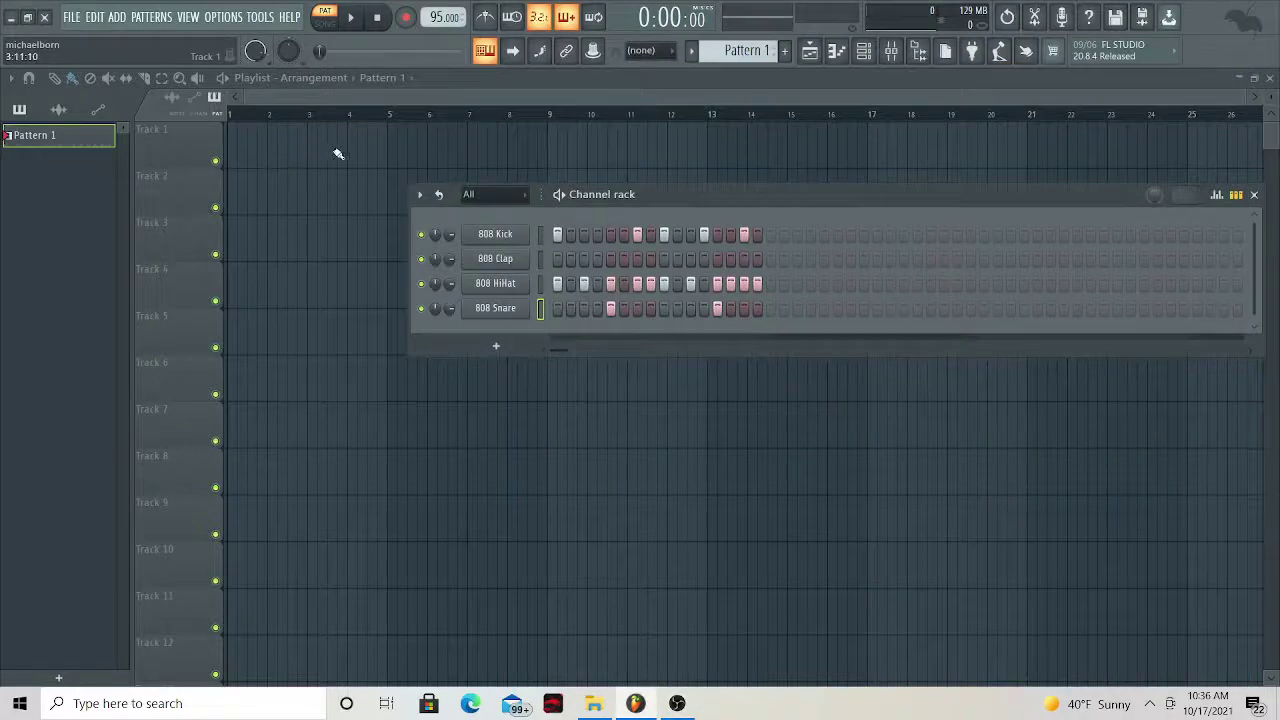
Move the channel rack lower and place three Pattern 1 clips one after another on playlist Track 2, starting at bar 1
left_click_drag(715, 200, 729, 244)
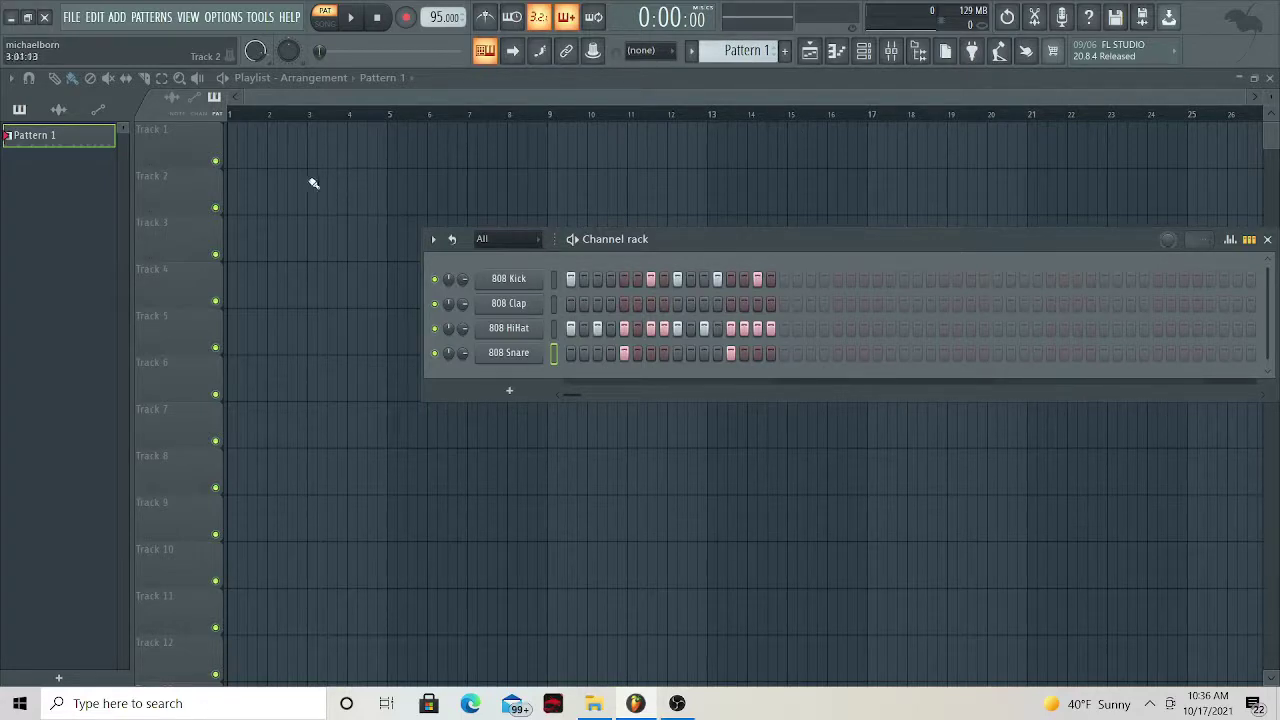
left_click_drag(242, 151, 283, 205)
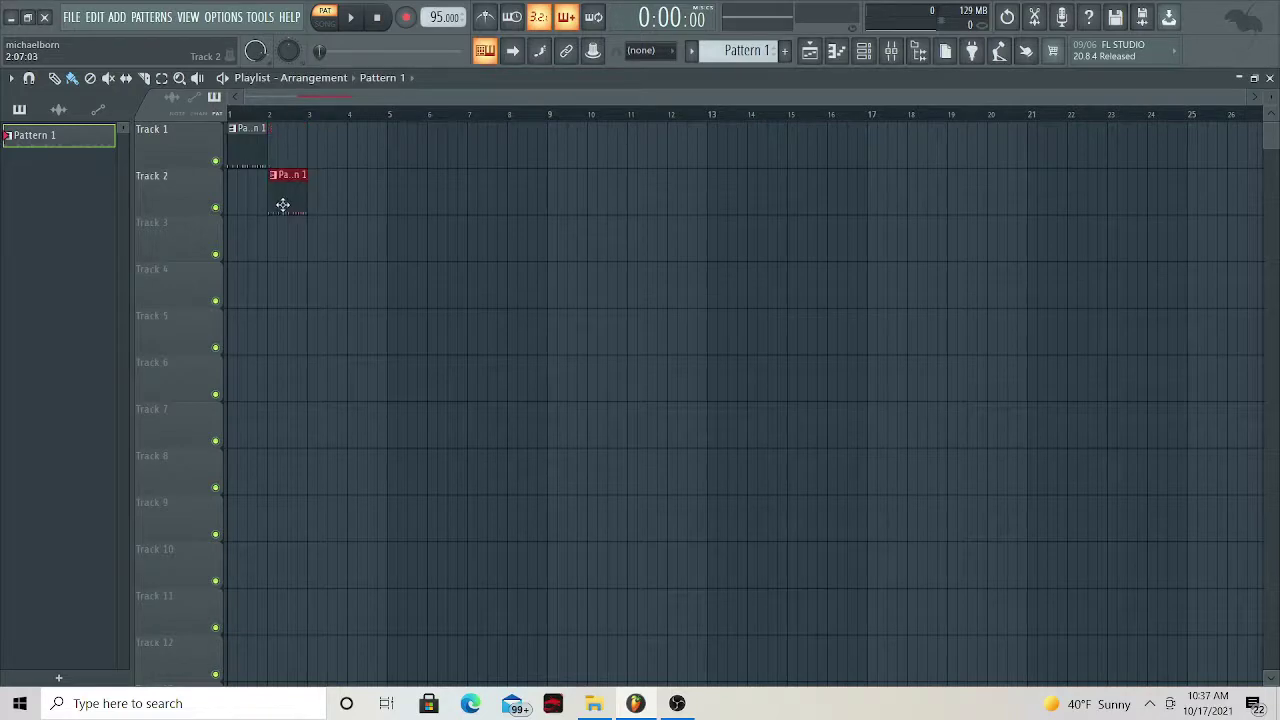
left_click_drag(243, 165, 290, 209)
left_click(320, 206)
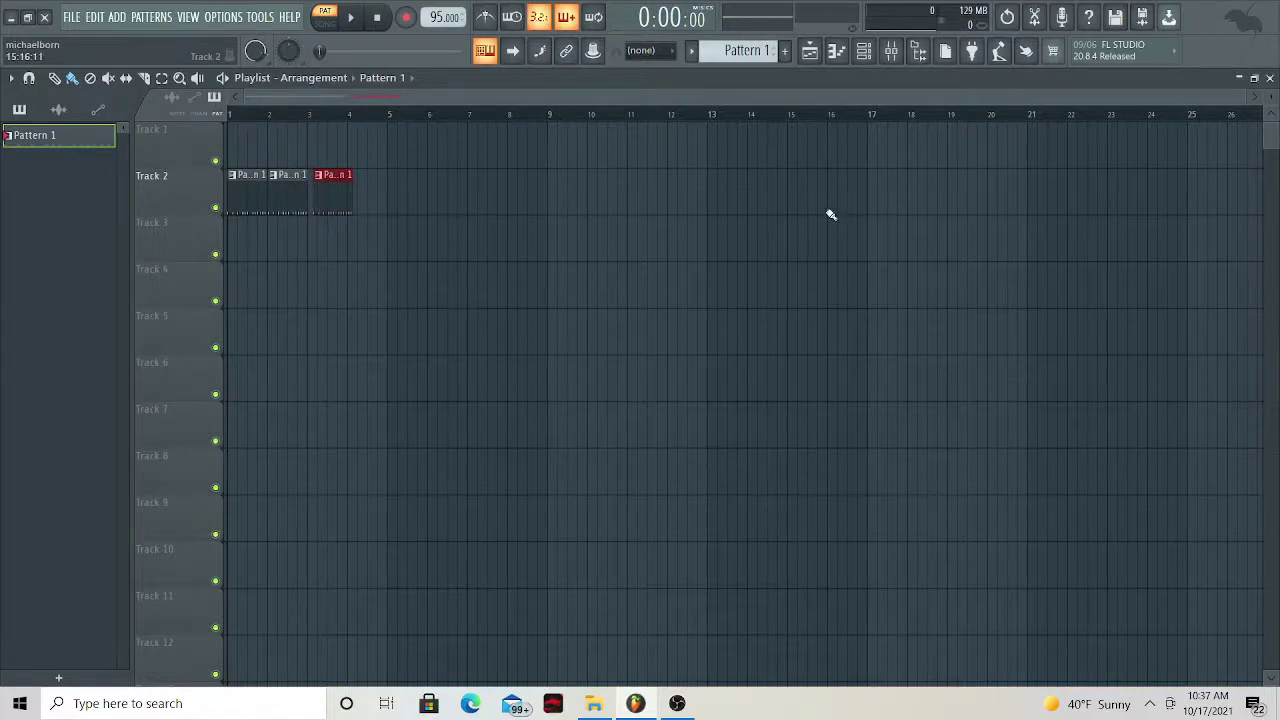
left_click(864, 52)
left_click(864, 52)
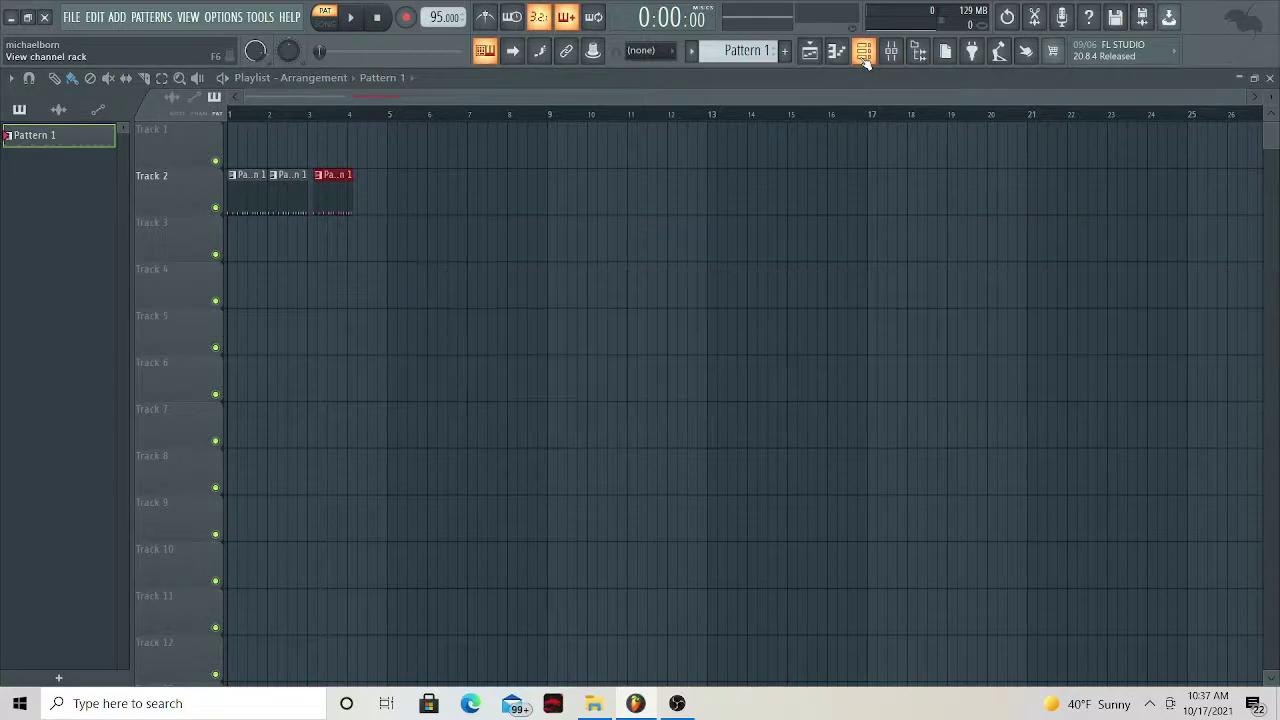
left_click(680, 704)
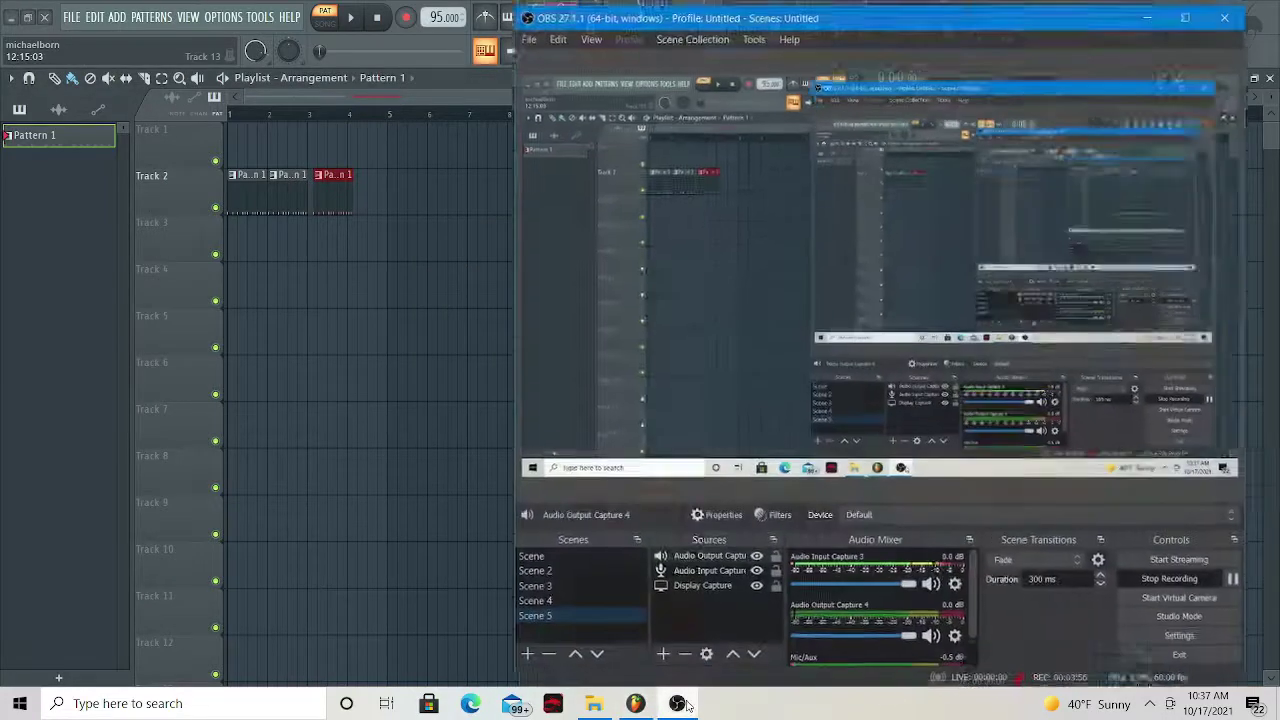
left_click(680, 704)
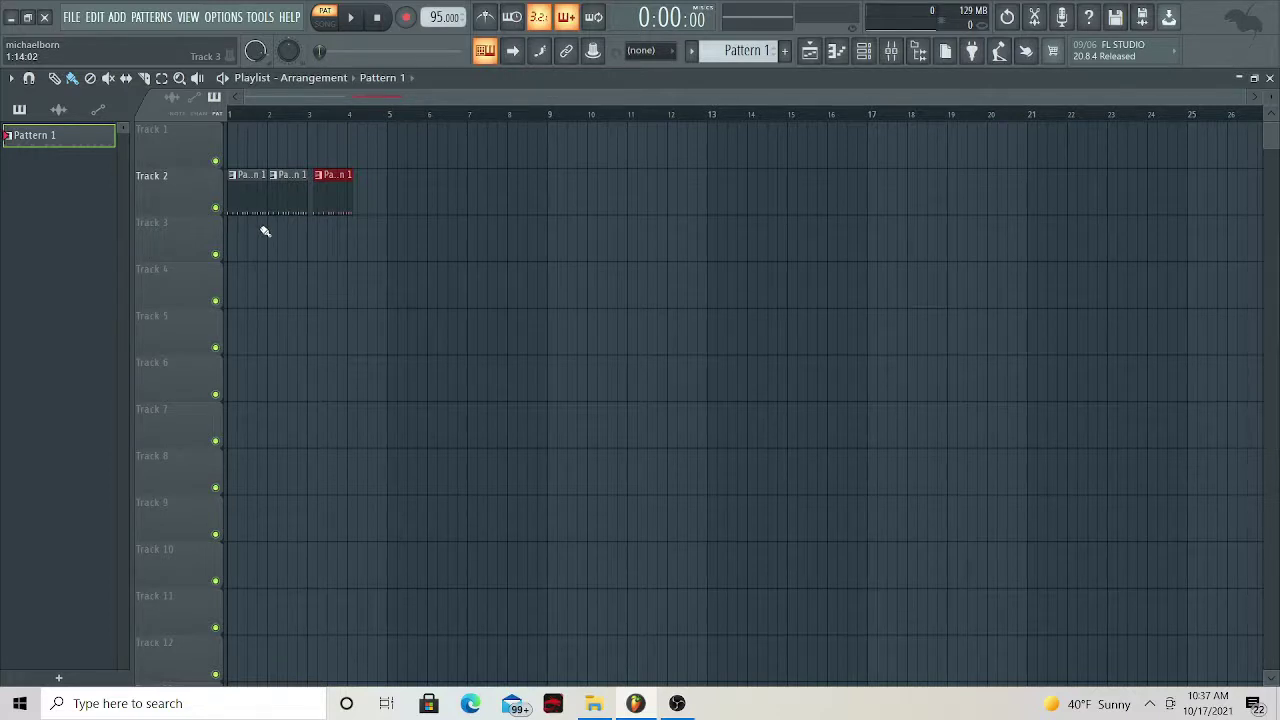
Shift the second Pattern 1 clip on Track 2 so it starts exactly at bar 2
scroll(265, 232, "up", 3)
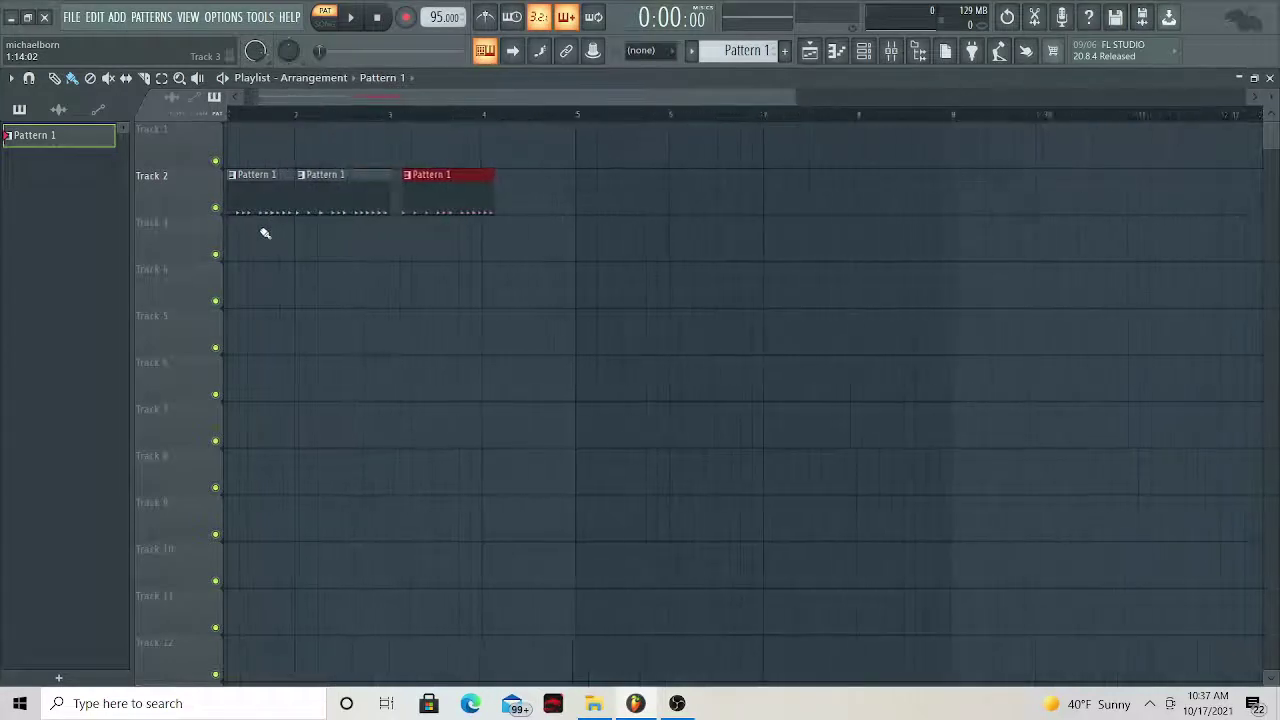
scroll(265, 232, "up", 5)
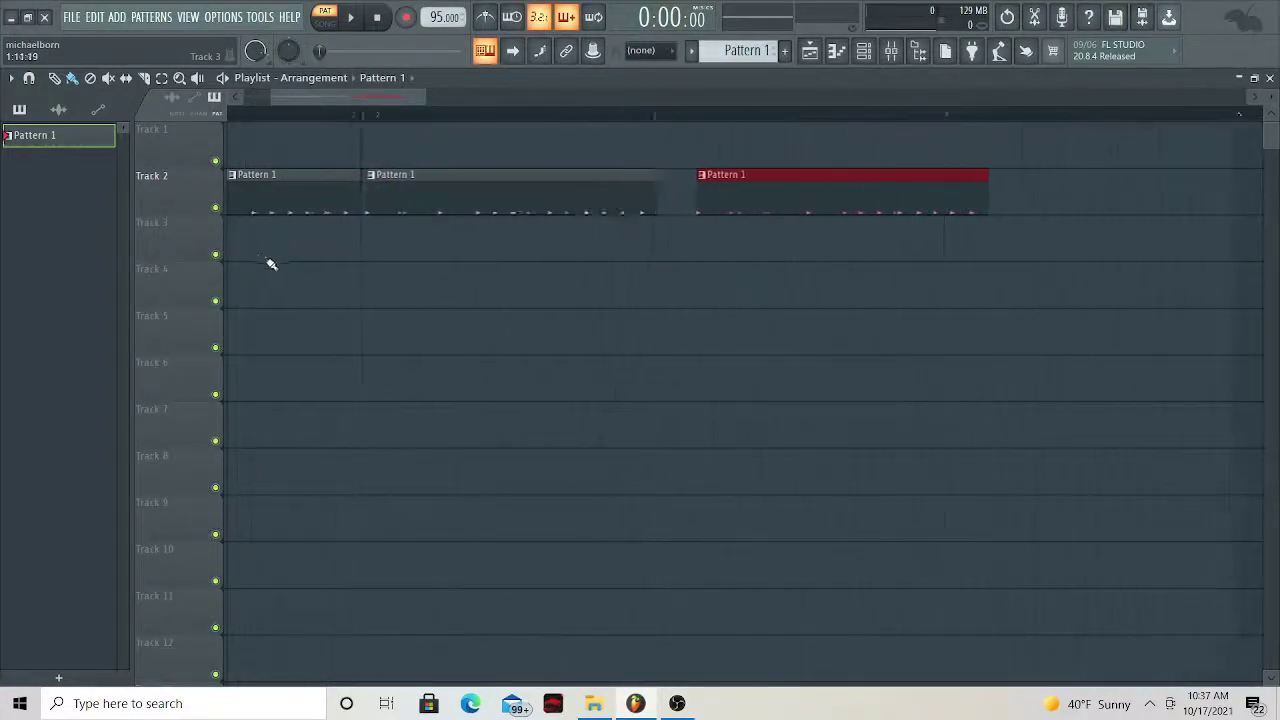
scroll(270, 264, "up", 5)
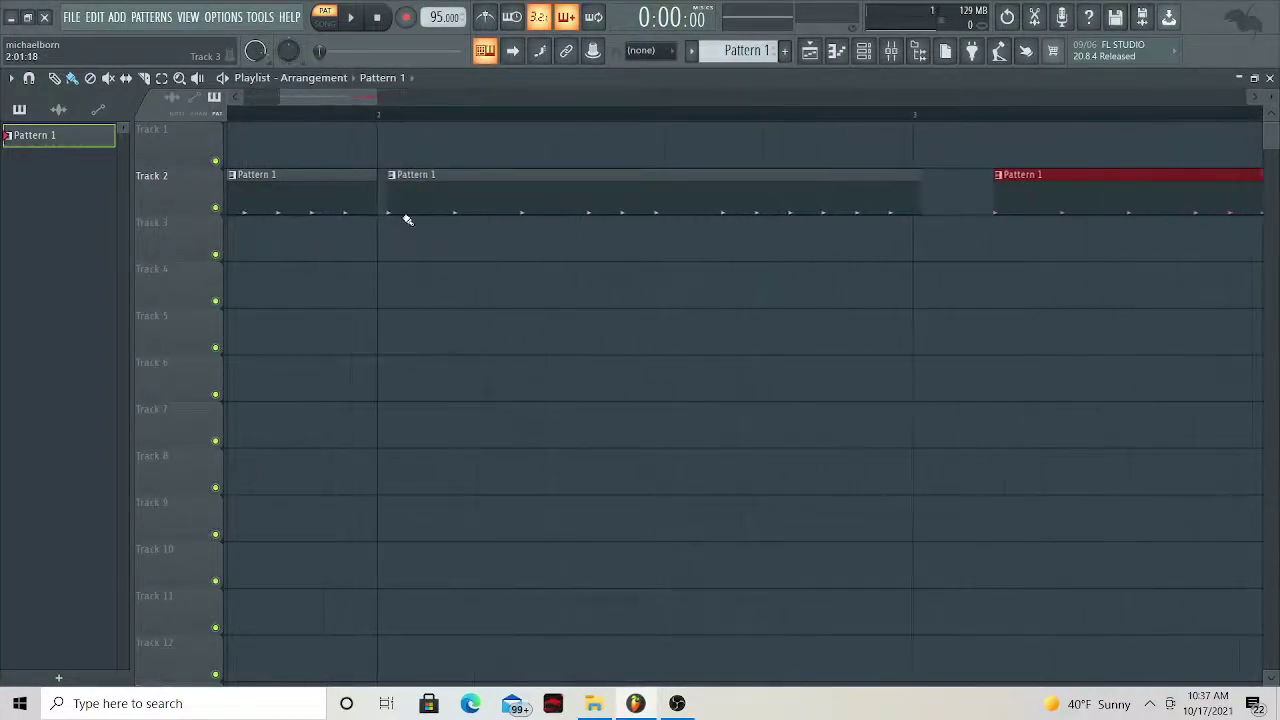
left_click_drag(415, 201, 402, 201)
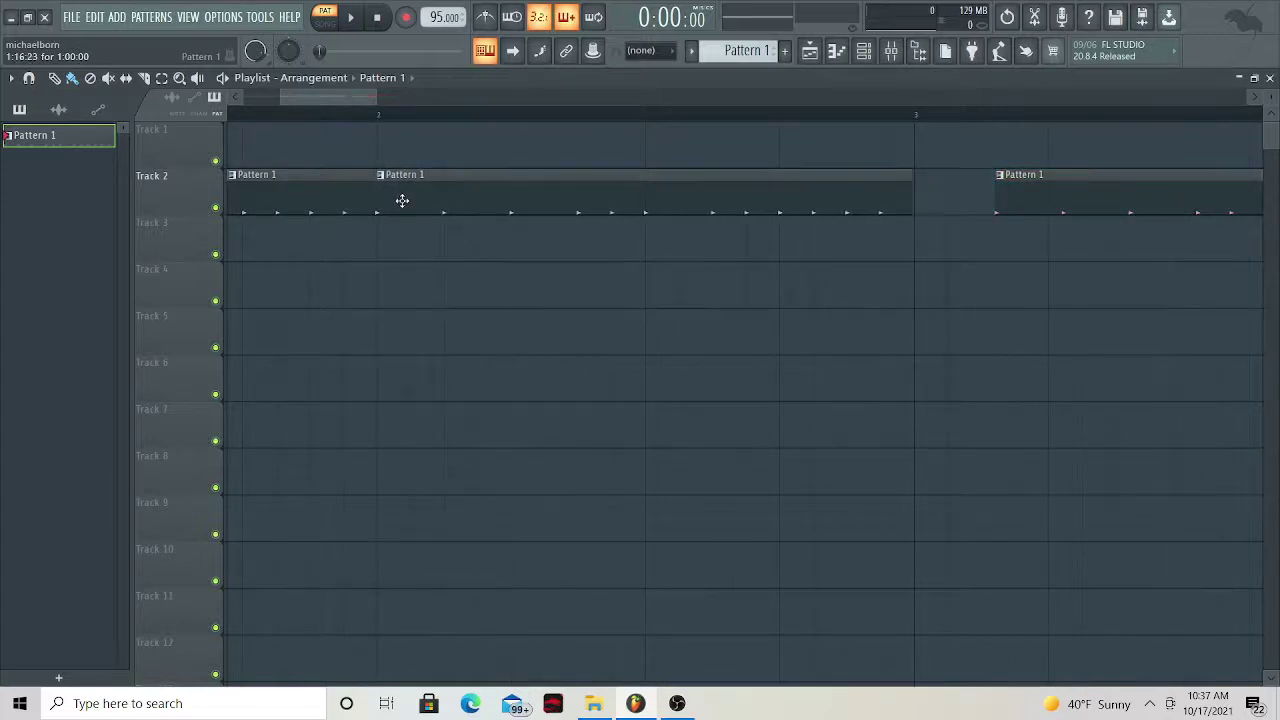
Align the third Pattern 1 clip on Track 2 with the start of bar 3, deleting the stray clip placed on Track 4
scroll(411, 234, "down", 2)
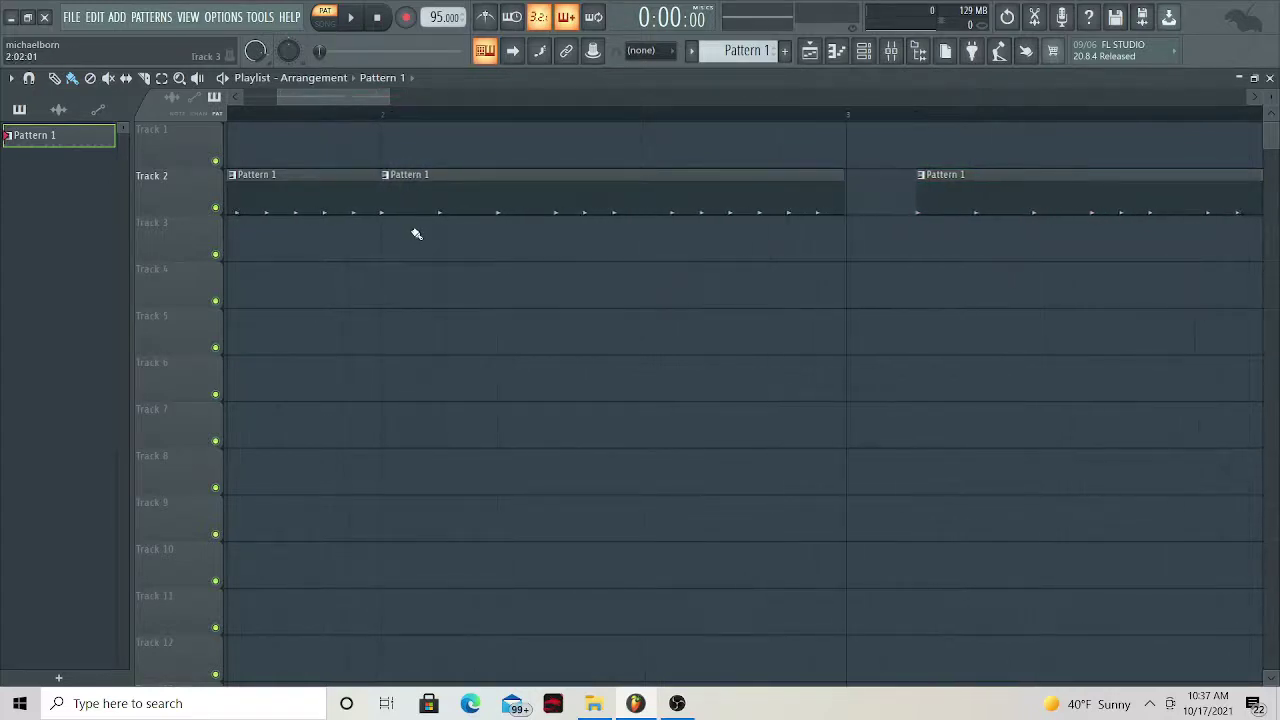
left_click(860, 268)
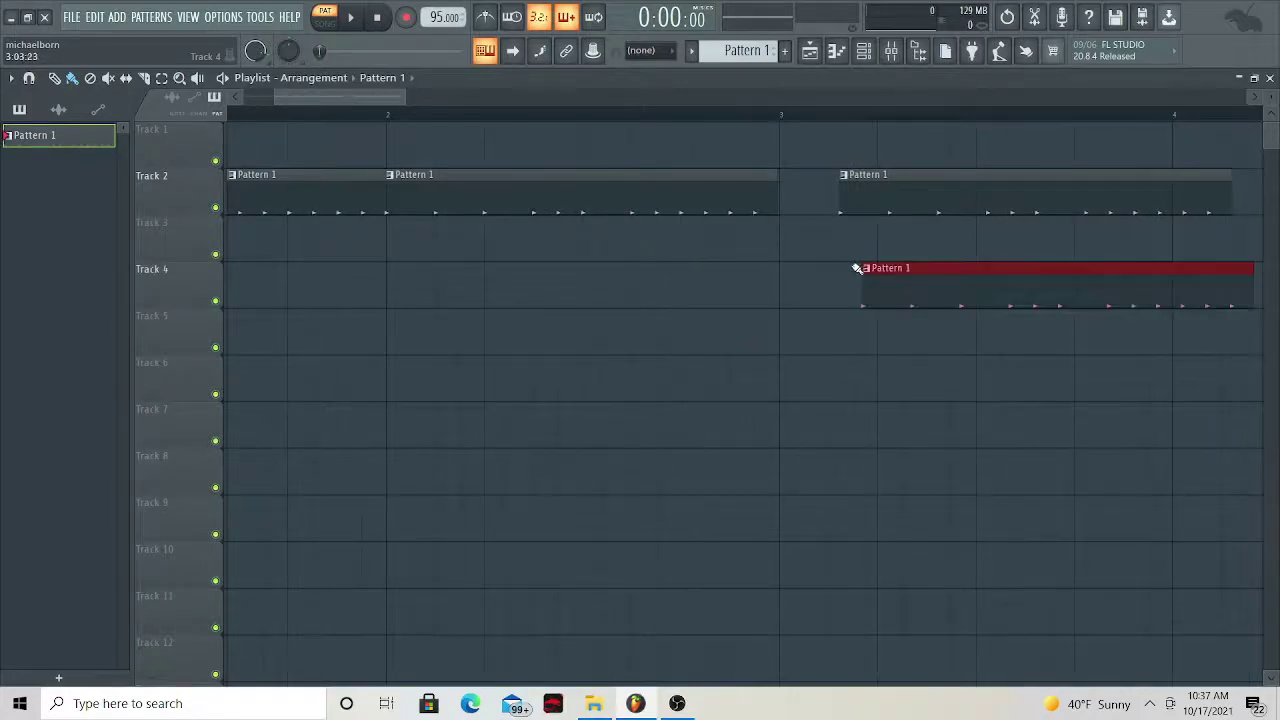
right_click(860, 268)
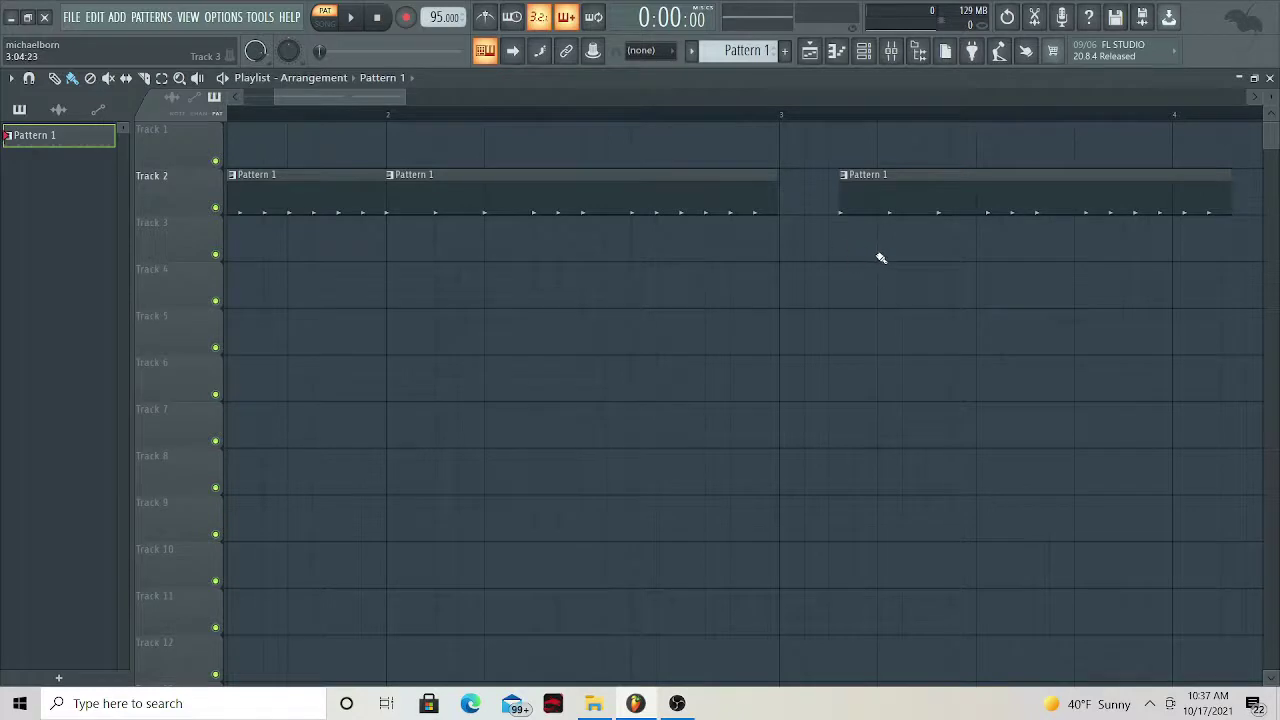
left_click_drag(929, 260, 646, 191)
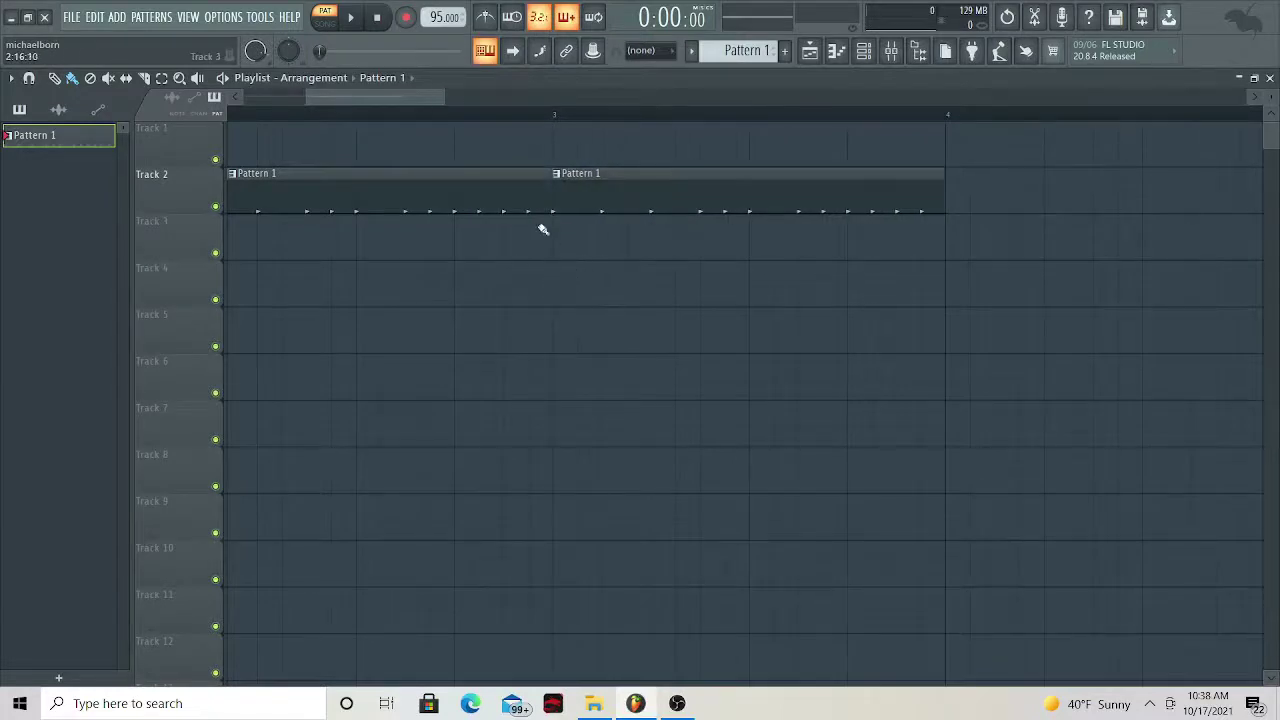
left_click_drag(560, 200, 583, 200)
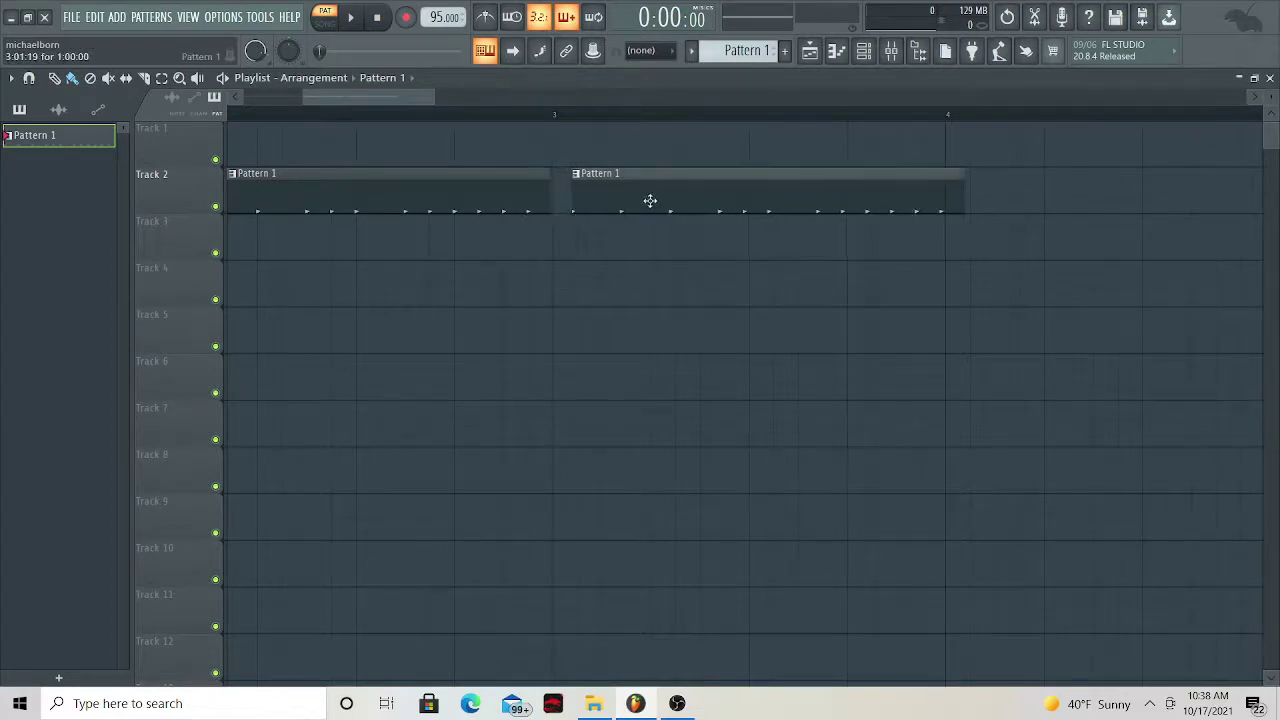
left_click_drag(651, 200, 631, 198)
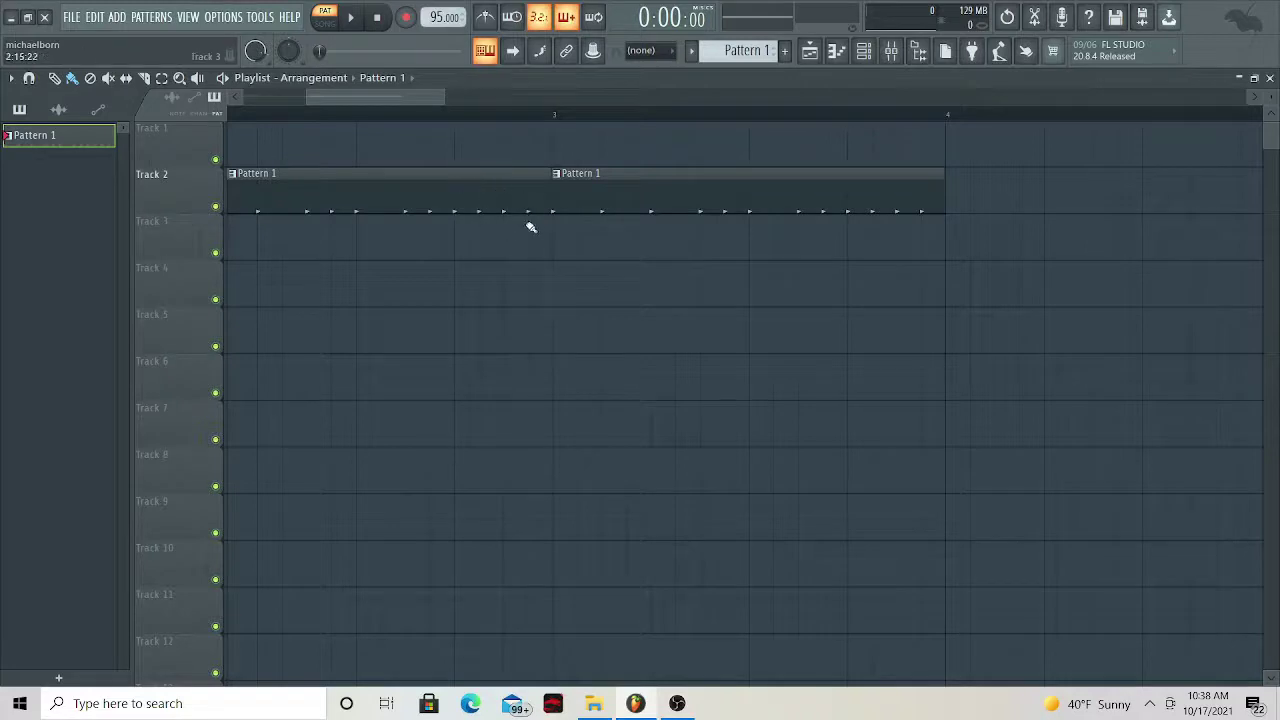
Switch playback from pattern to song mode and play through the three arranged Pattern 1 clips
scroll(500, 300, "down", 5)
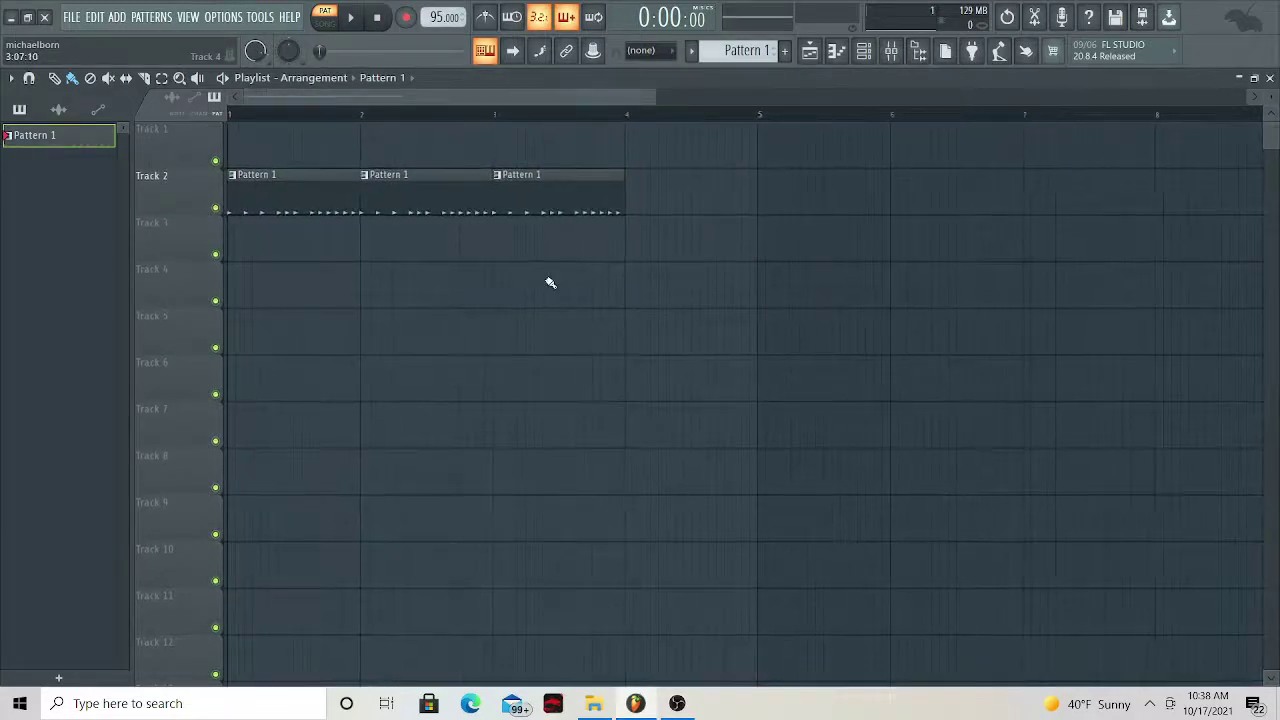
key("space")
scroll(520, 275, "down", 2)
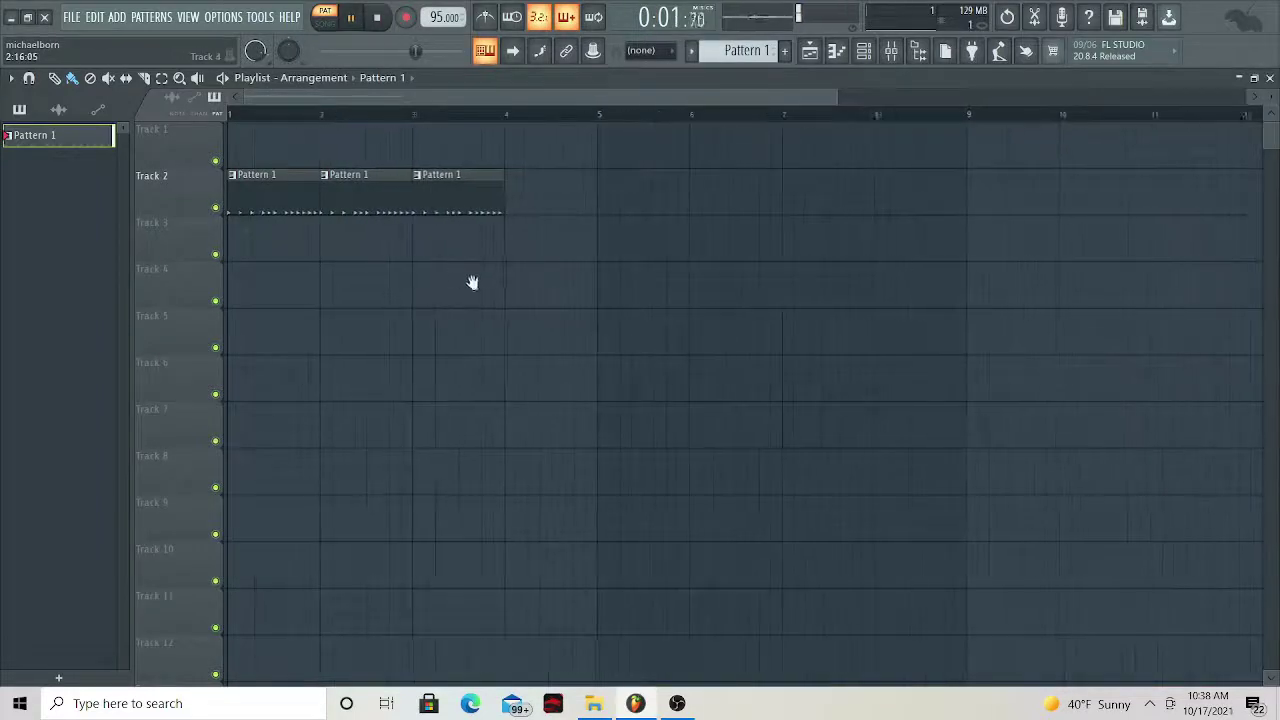
key("space")
left_click(325, 20)
key("space")
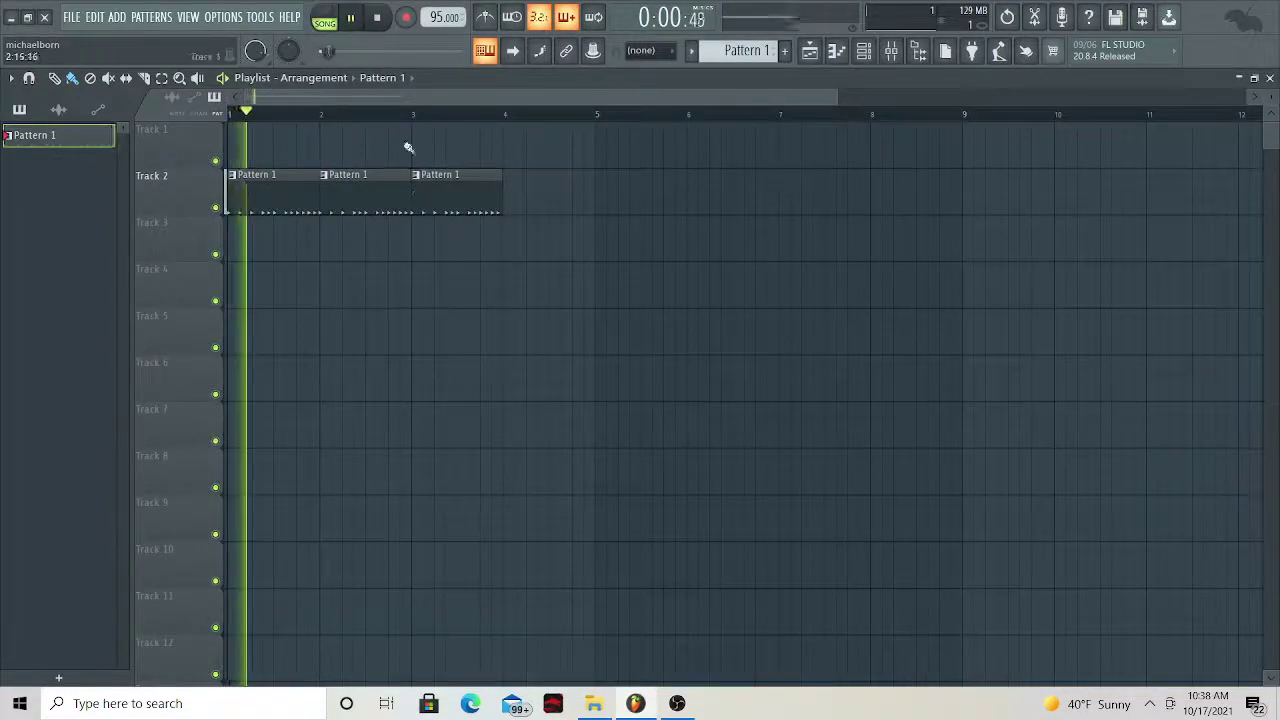
key("space")
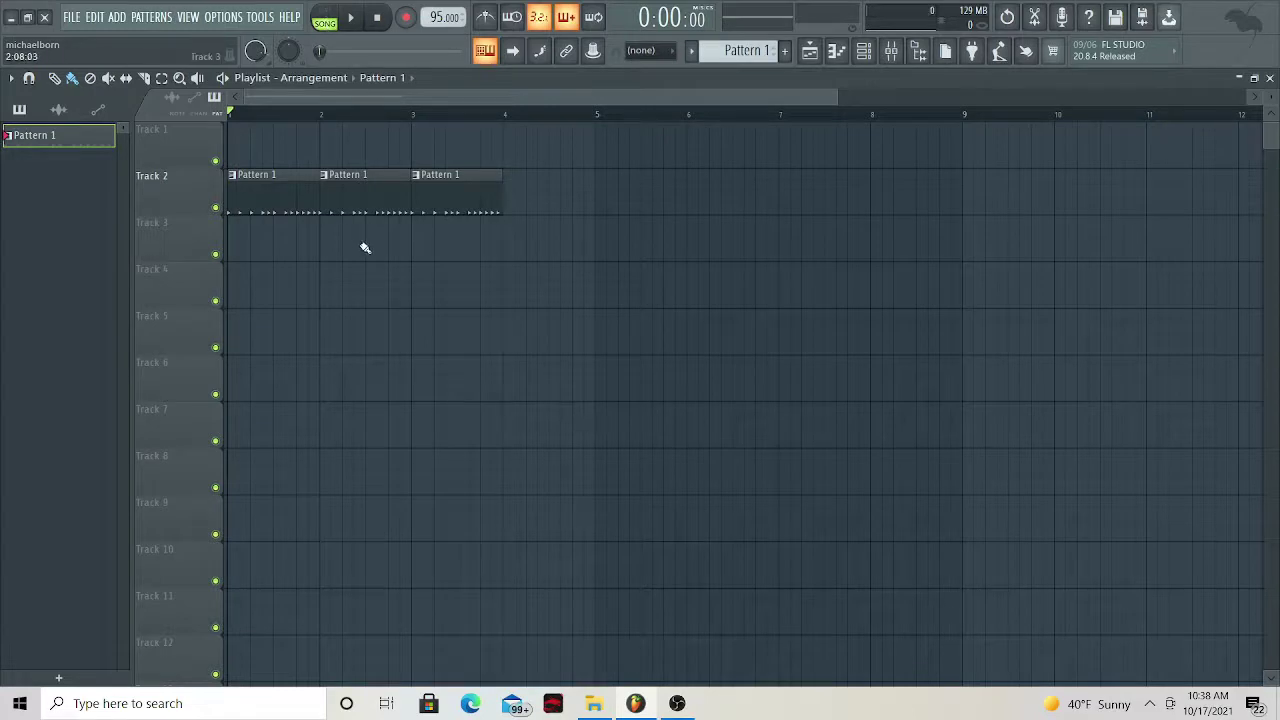
key("space")
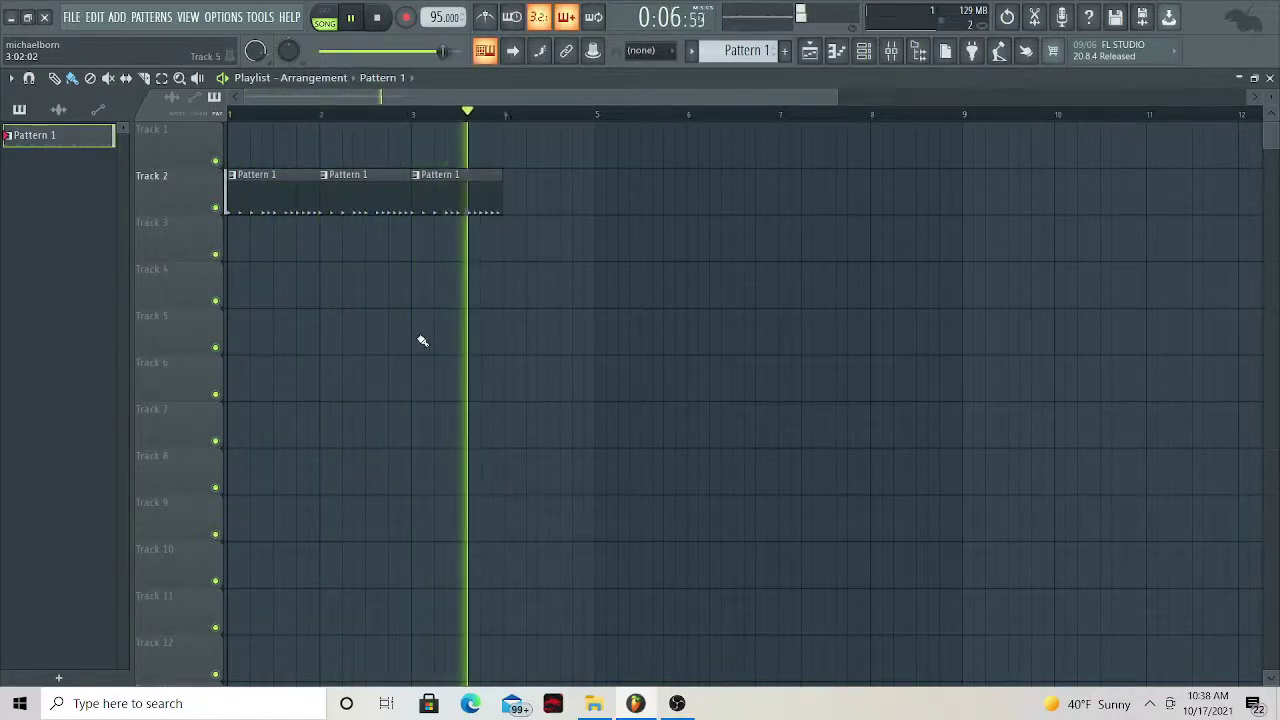
key("space")
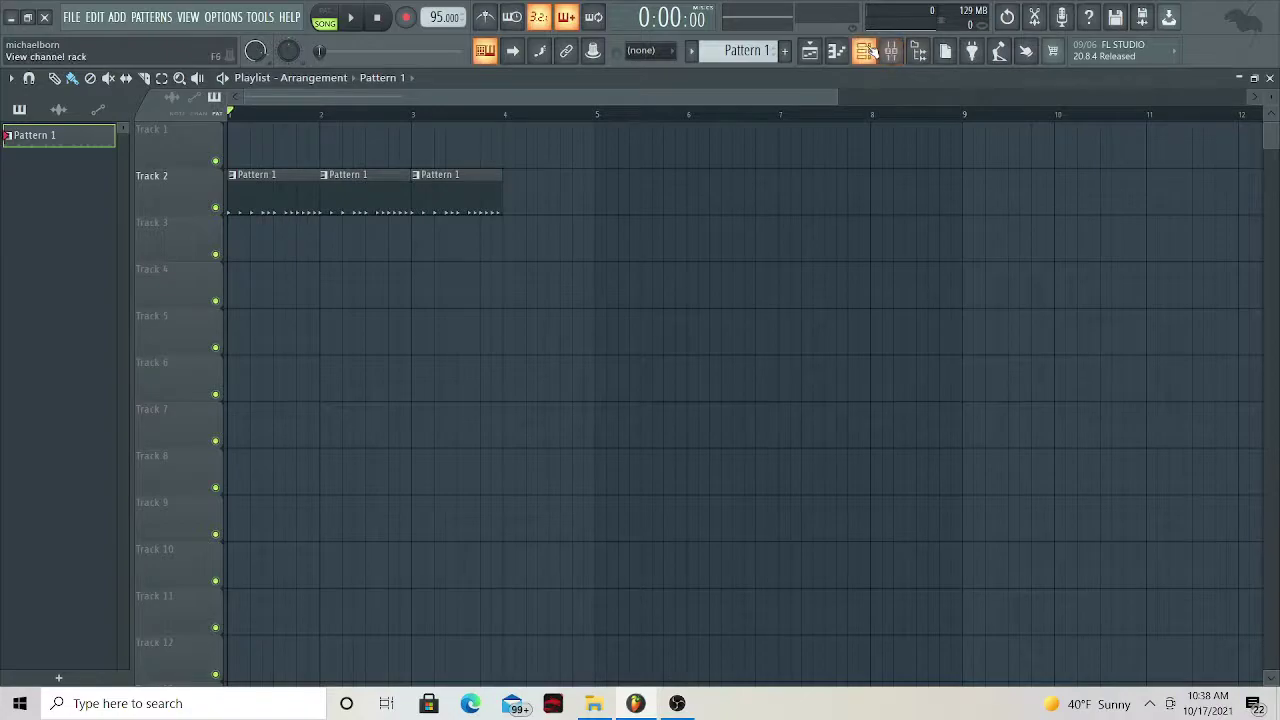
Reopen the channel rack to view the drum steps of Pattern 1
left_click(866, 51)
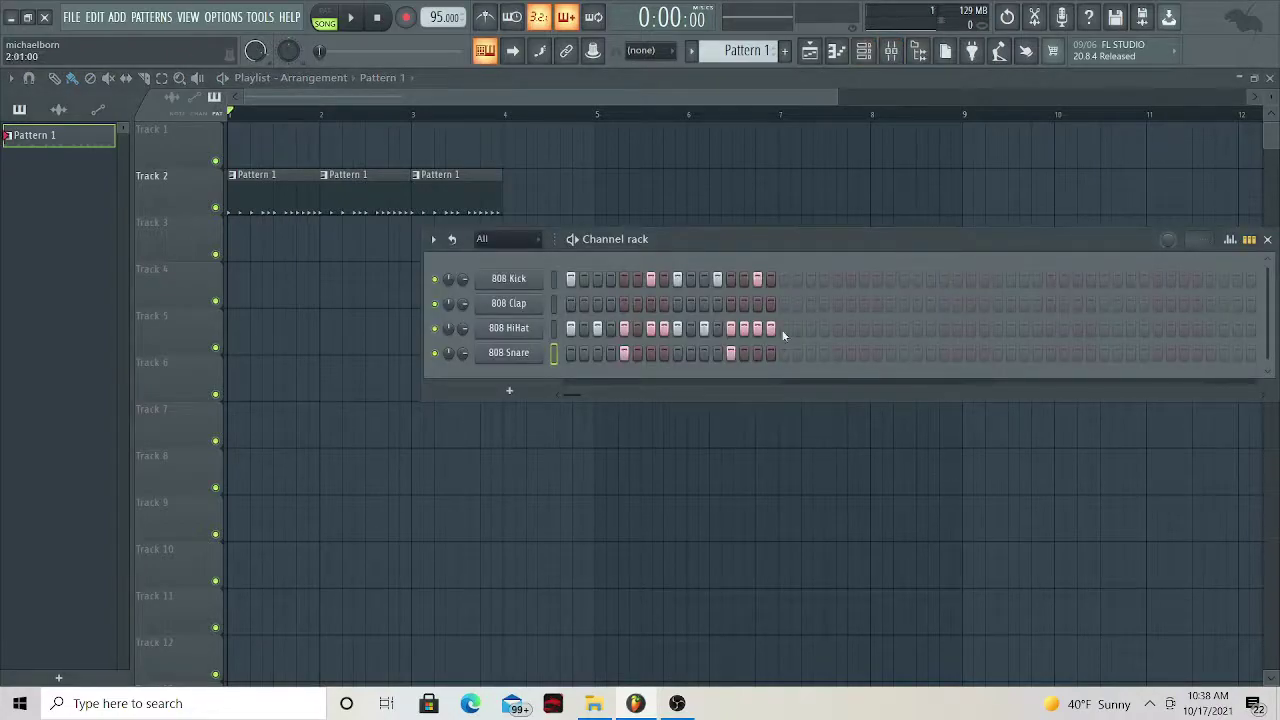
left_click(677, 703)
left_click(677, 703)
left_click(686, 711)
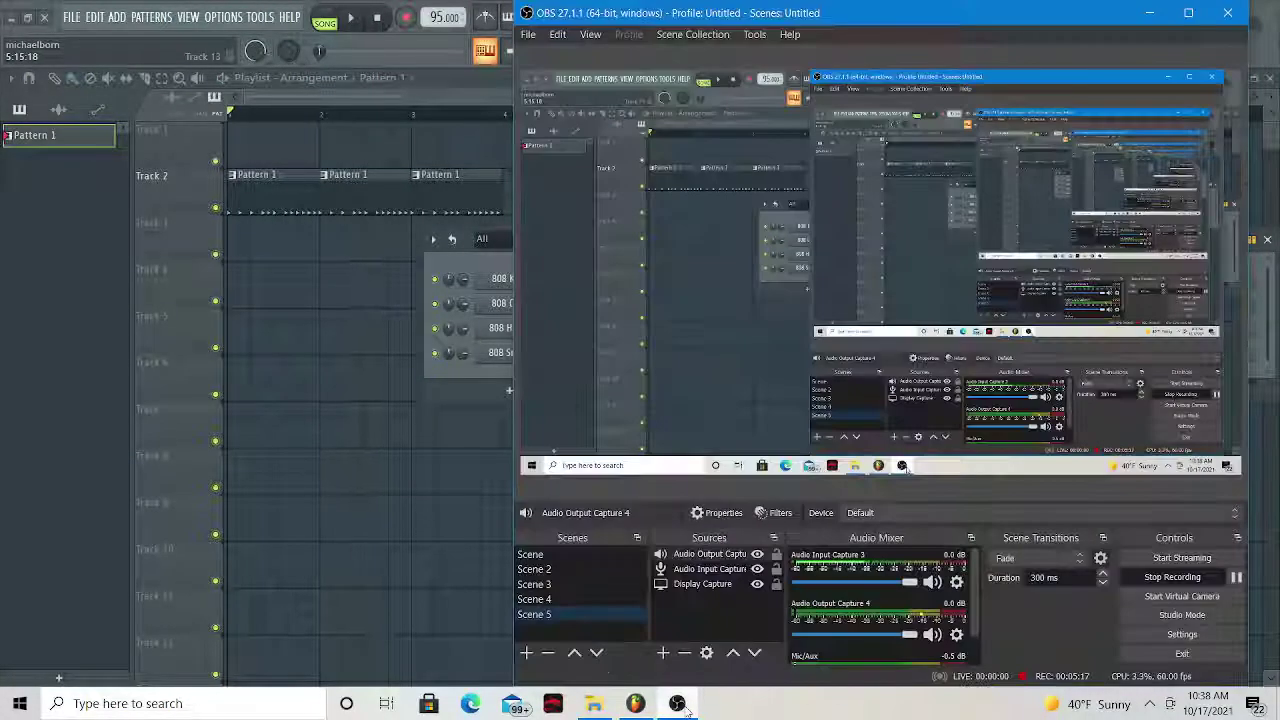
Minimize OBS to return to FL Studio and move the channel rack clear of the playlist clips
left_click(686, 711)
left_click_drag(822, 239, 707, 299)
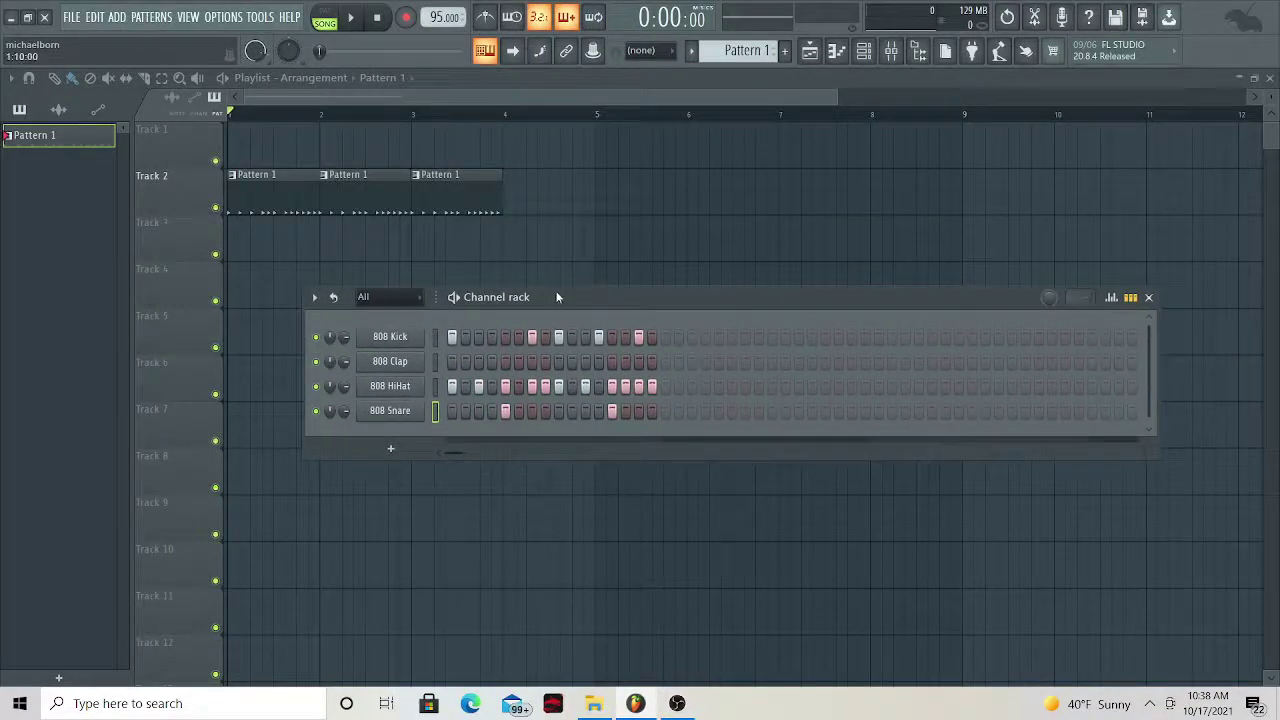
left_click_drag(557, 296, 512, 388)
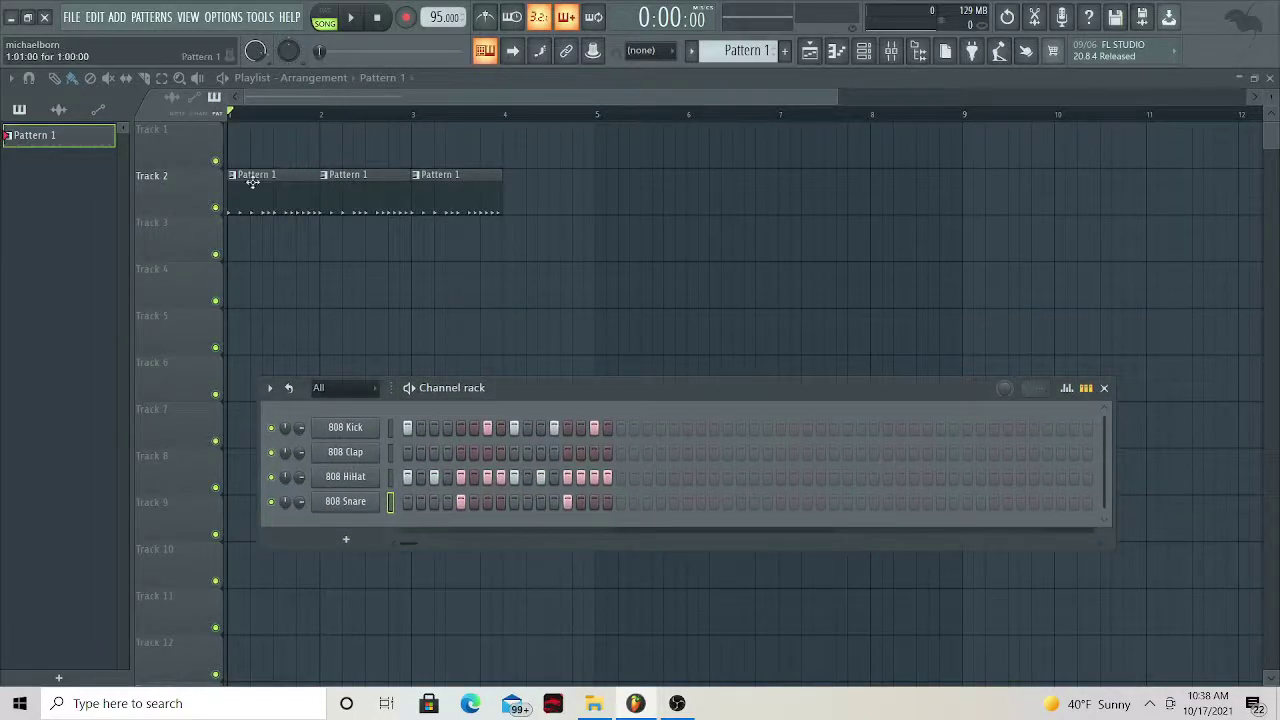
Hide the channel rack, then move the first Pattern 1 clip up to Track 1 and back to Track 2
key("F6")
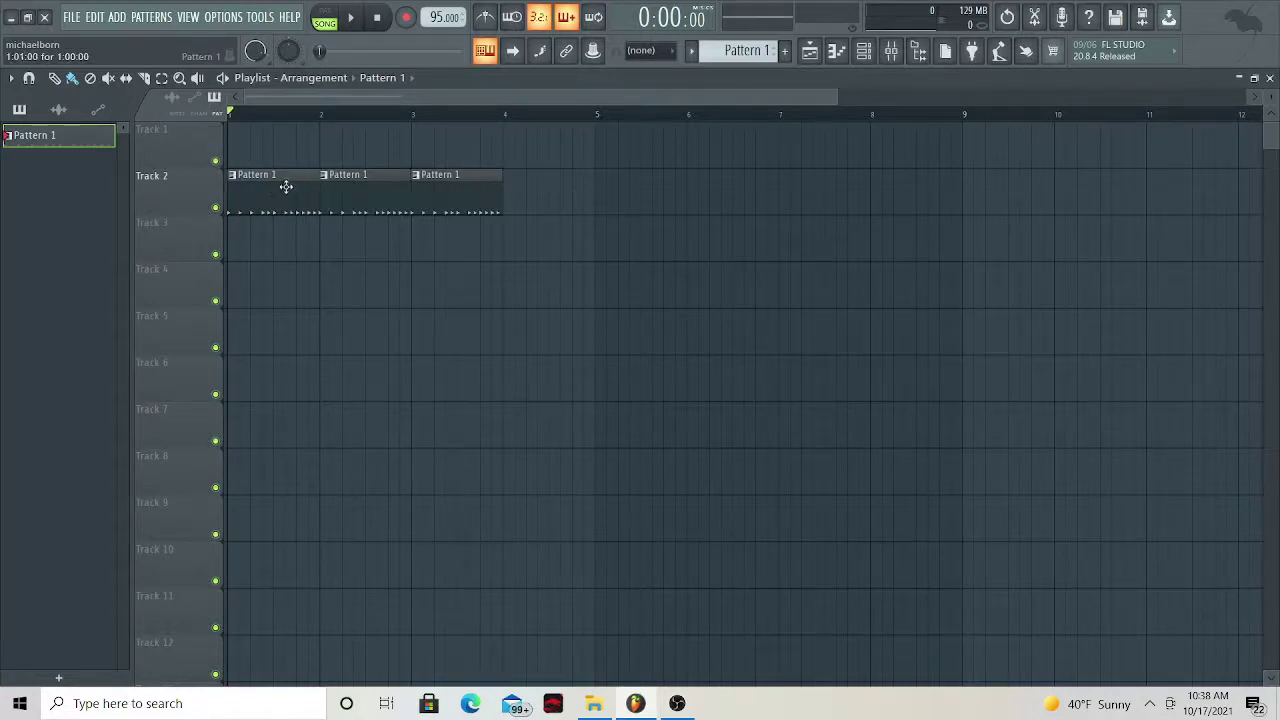
left_click_drag(273, 187, 265, 140)
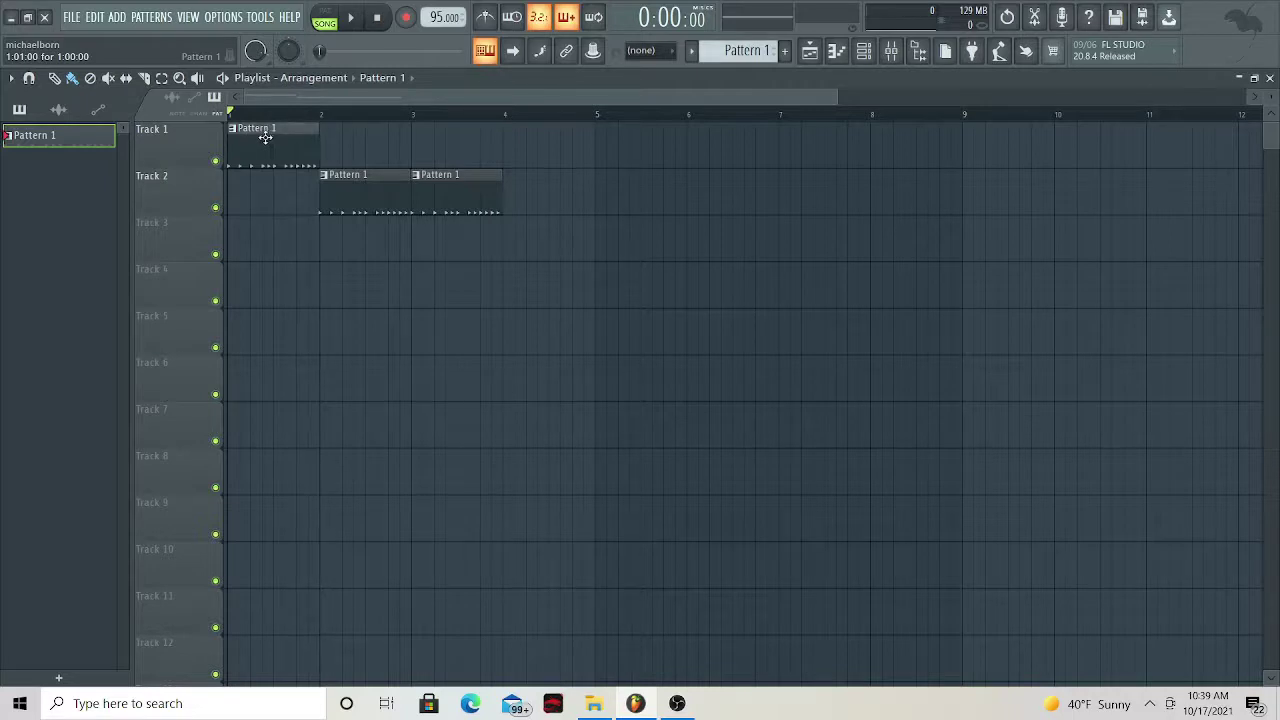
left_click_drag(261, 181, 258, 203)
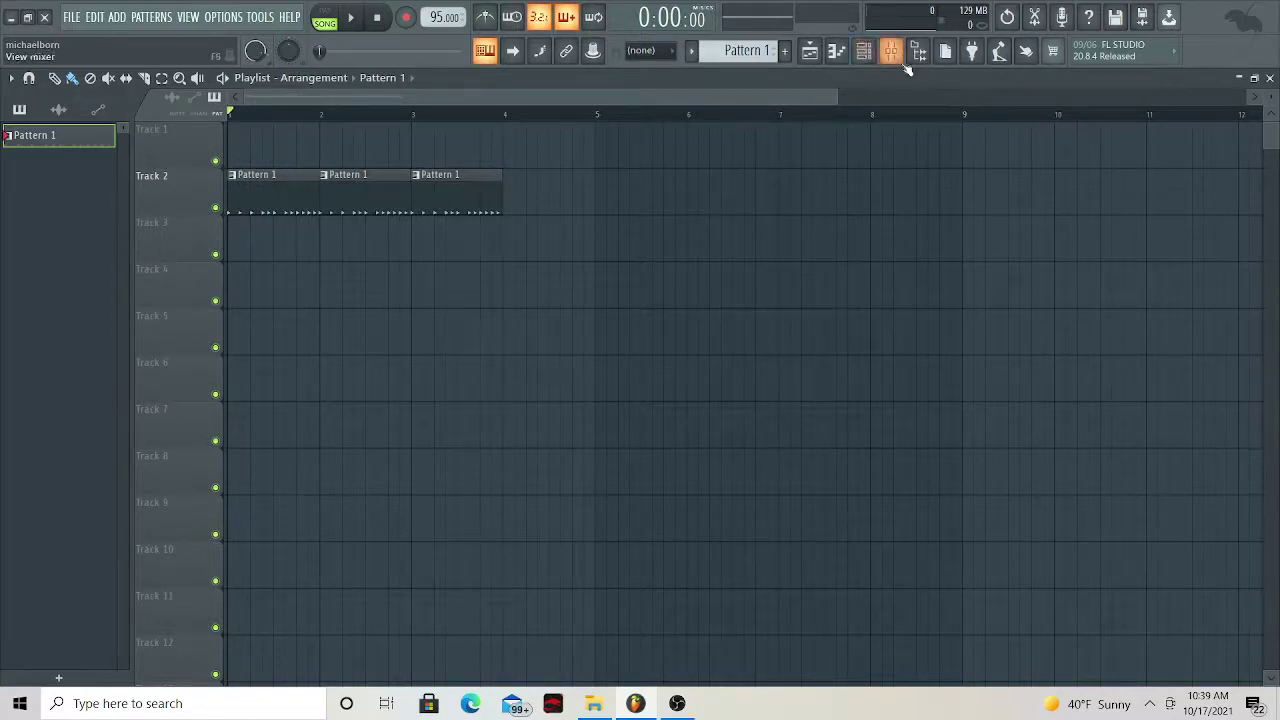
Reopen the channel rack after showing and hiding it repeatedly, and reposition it just below the Track 2 clips
left_click(866, 53)
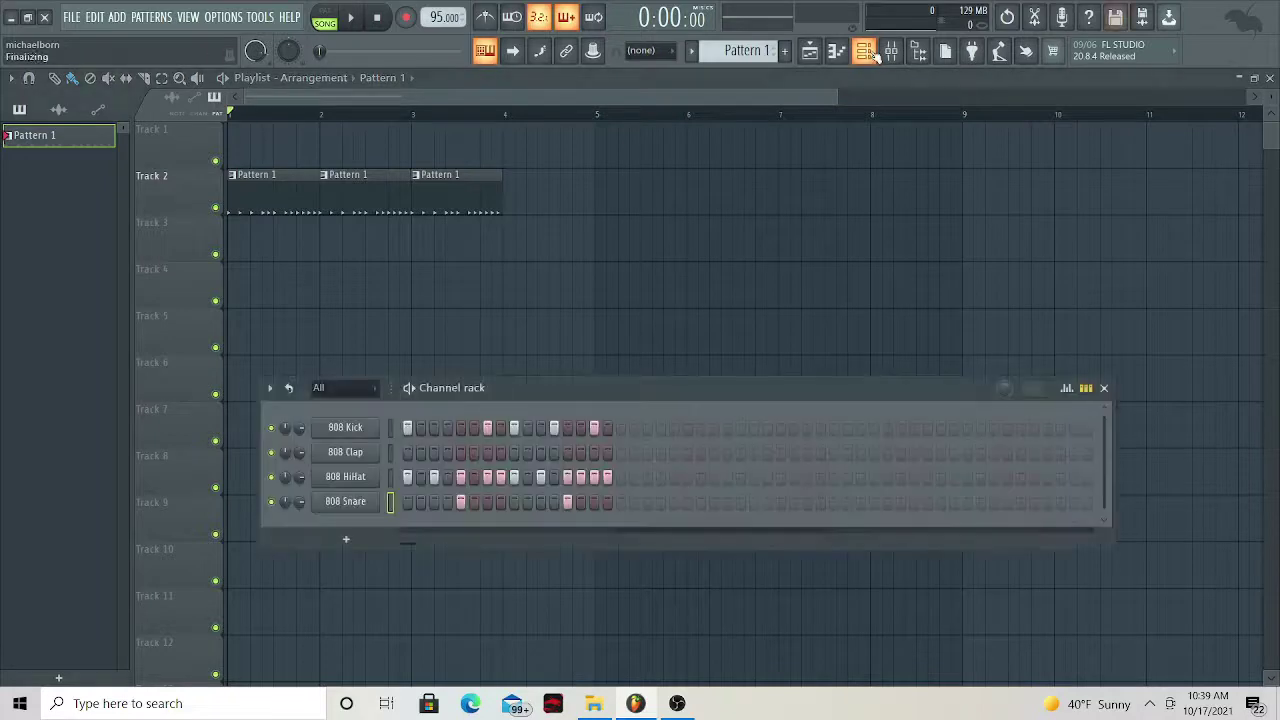
left_click(870, 53)
left_click(870, 53)
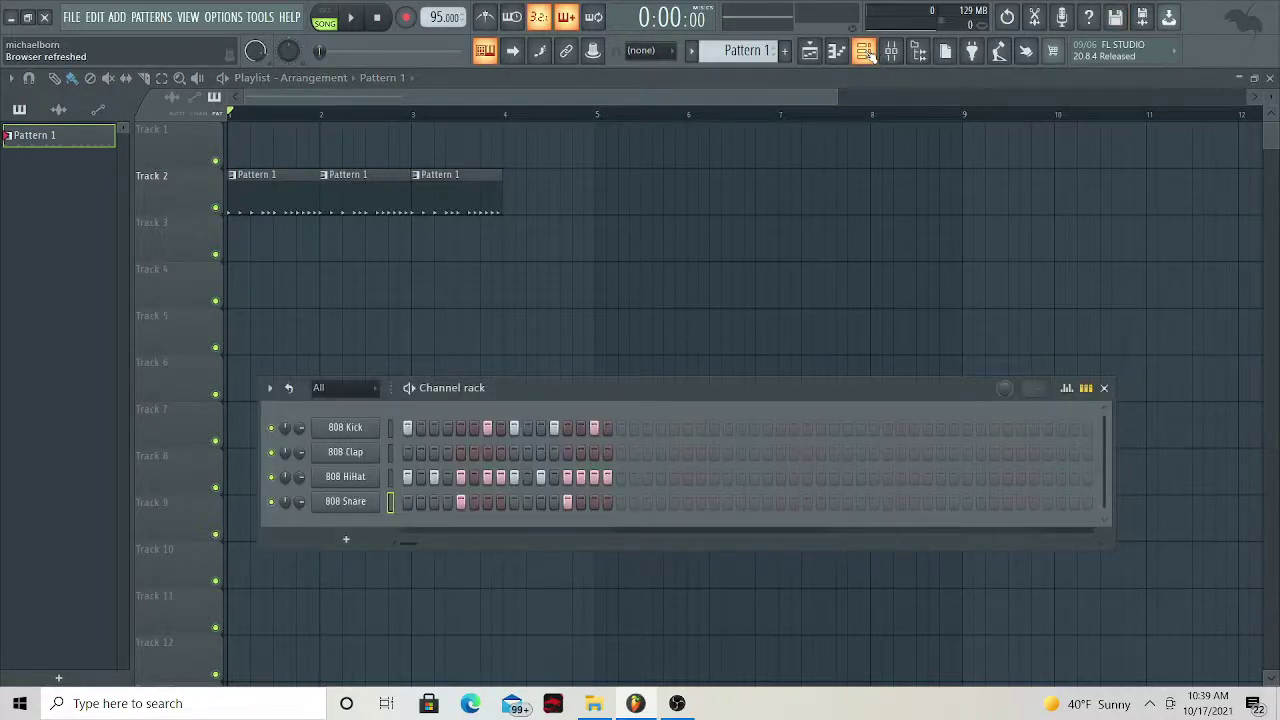
left_click(870, 53)
left_click(870, 53)
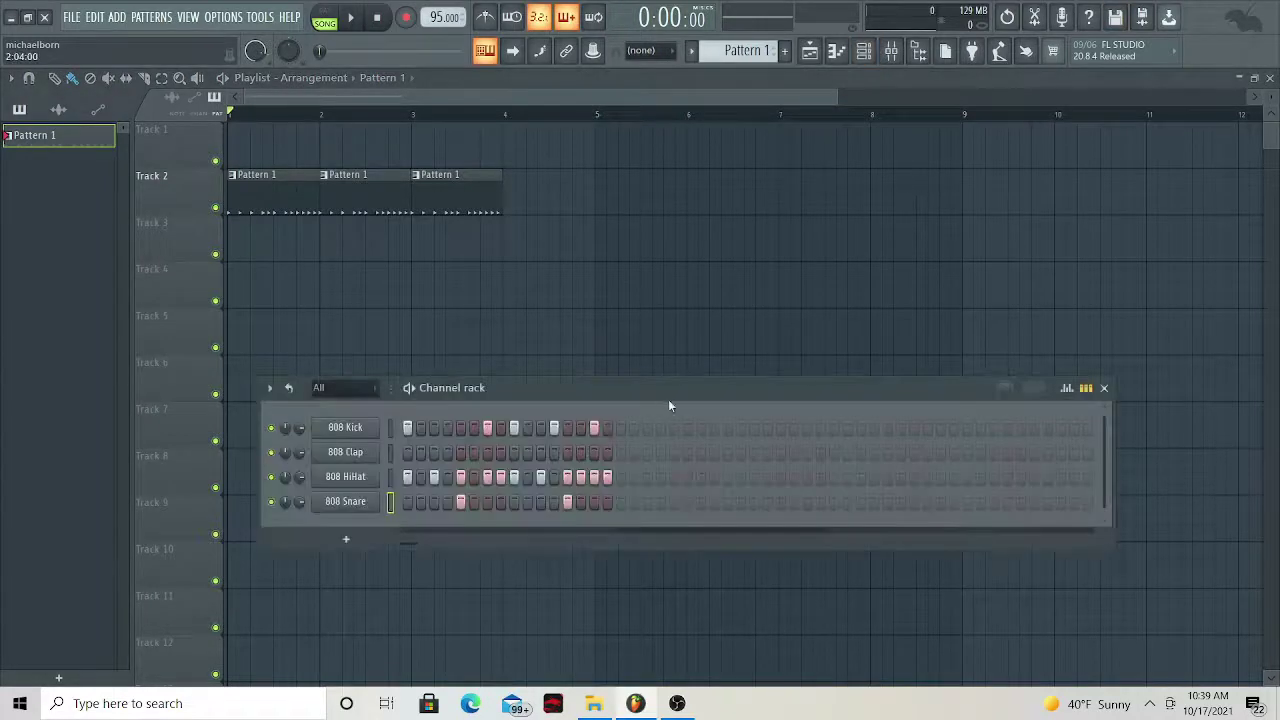
left_click_drag(665, 391, 803, 226)
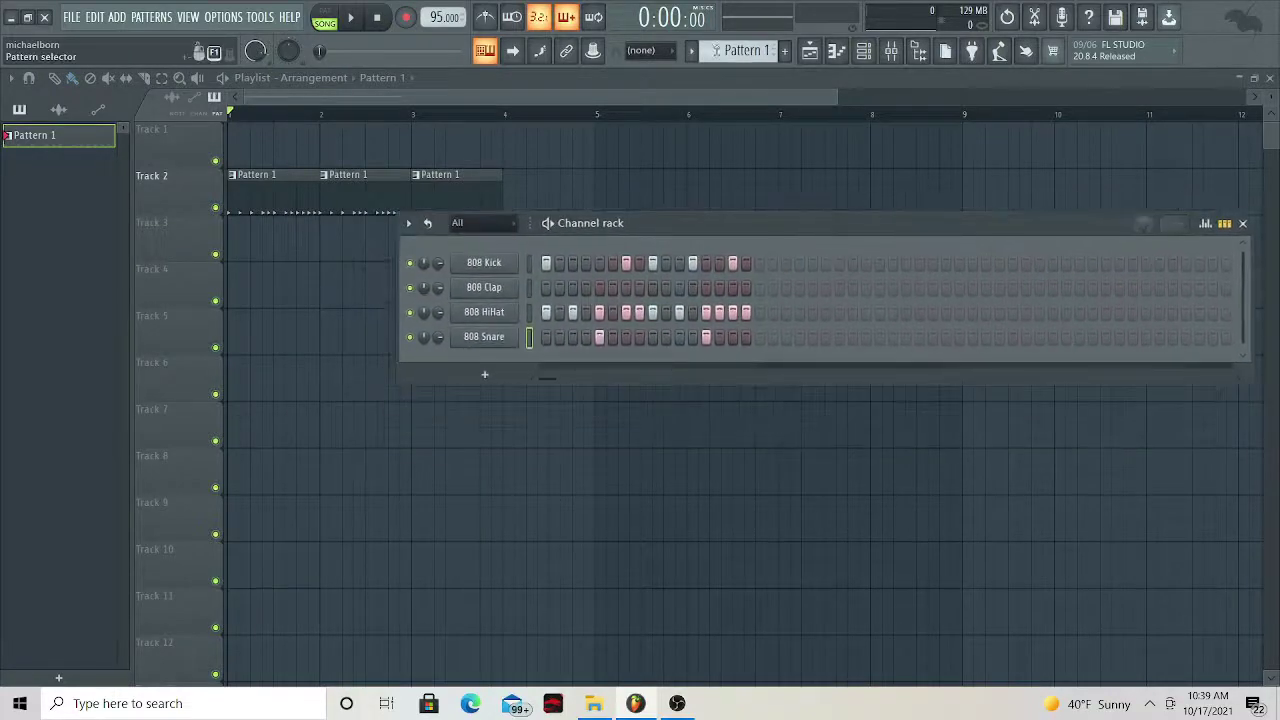
Switch to the new empty Pattern 2 and shift the channel rack away from the Pattern 1 clips
left_click(753, 49)
mouse_move(764, 50)
left_mouse_down()
mouse_move(764, 36)
mouse_move(764, 50)
left_mouse_up()
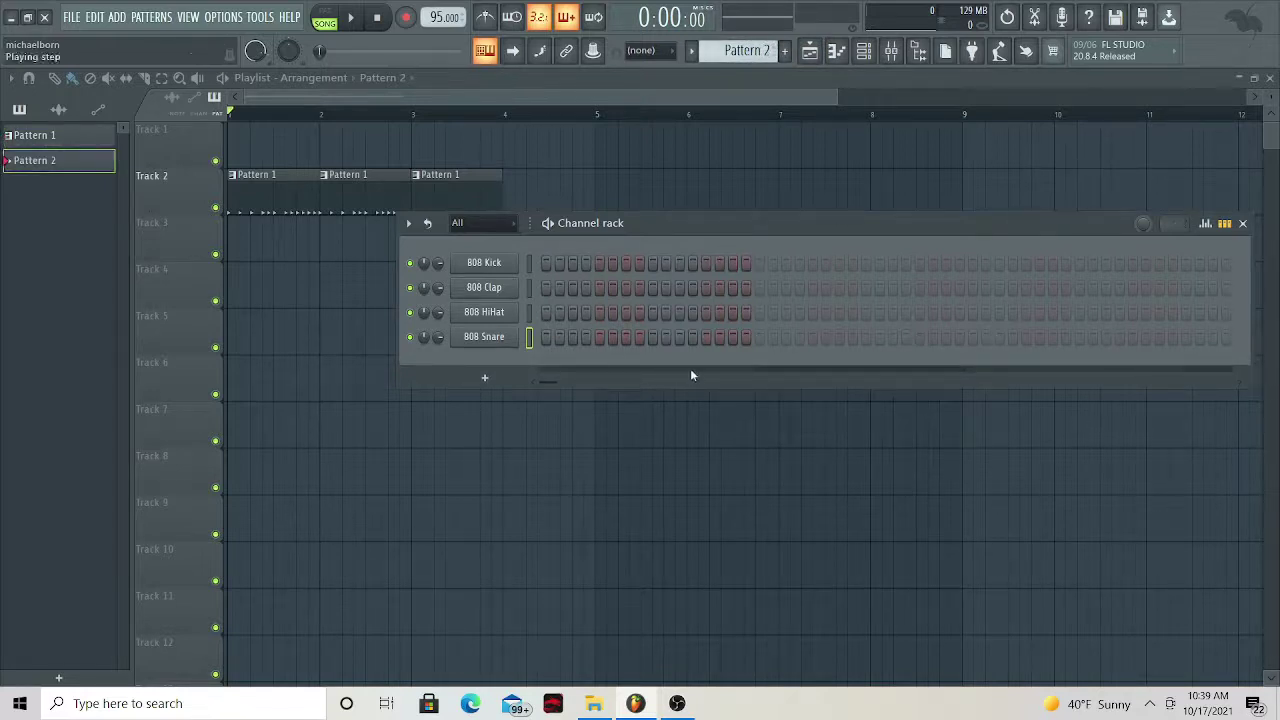
left_click_drag(684, 232, 746, 260)
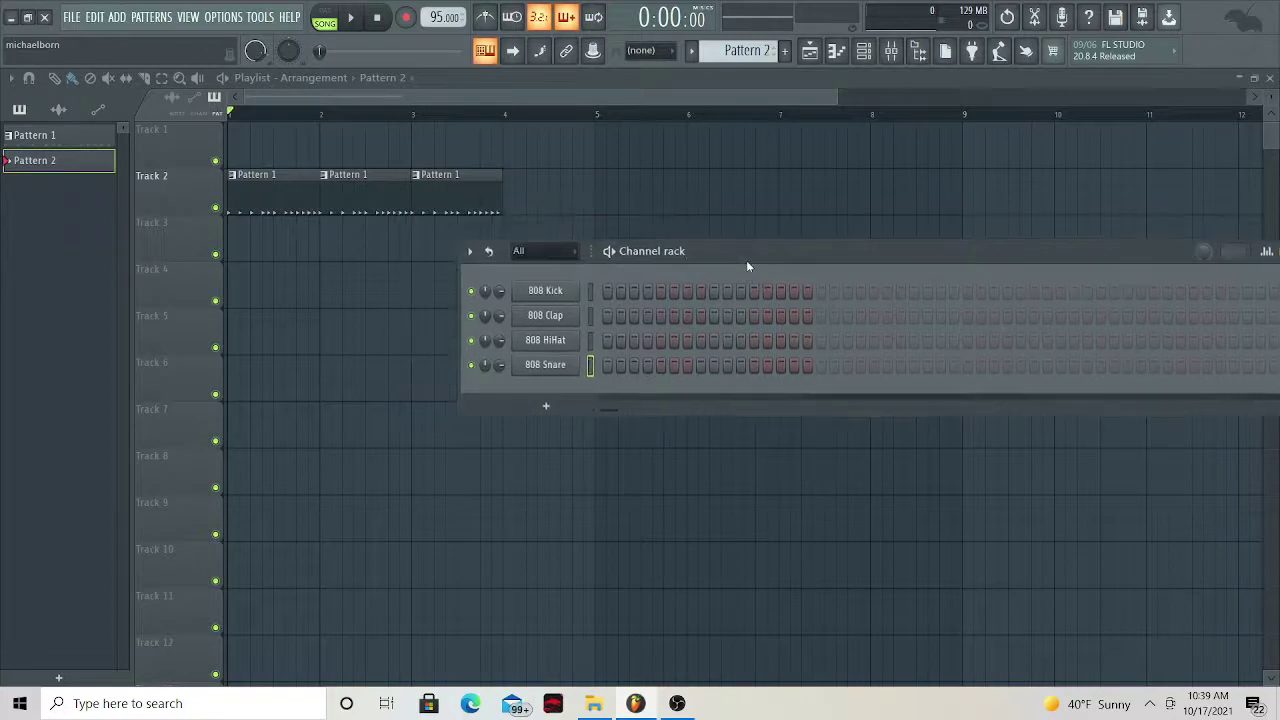
Show the browser, collapse its 808 sample folder and move the browser fully into view
left_click(921, 52)
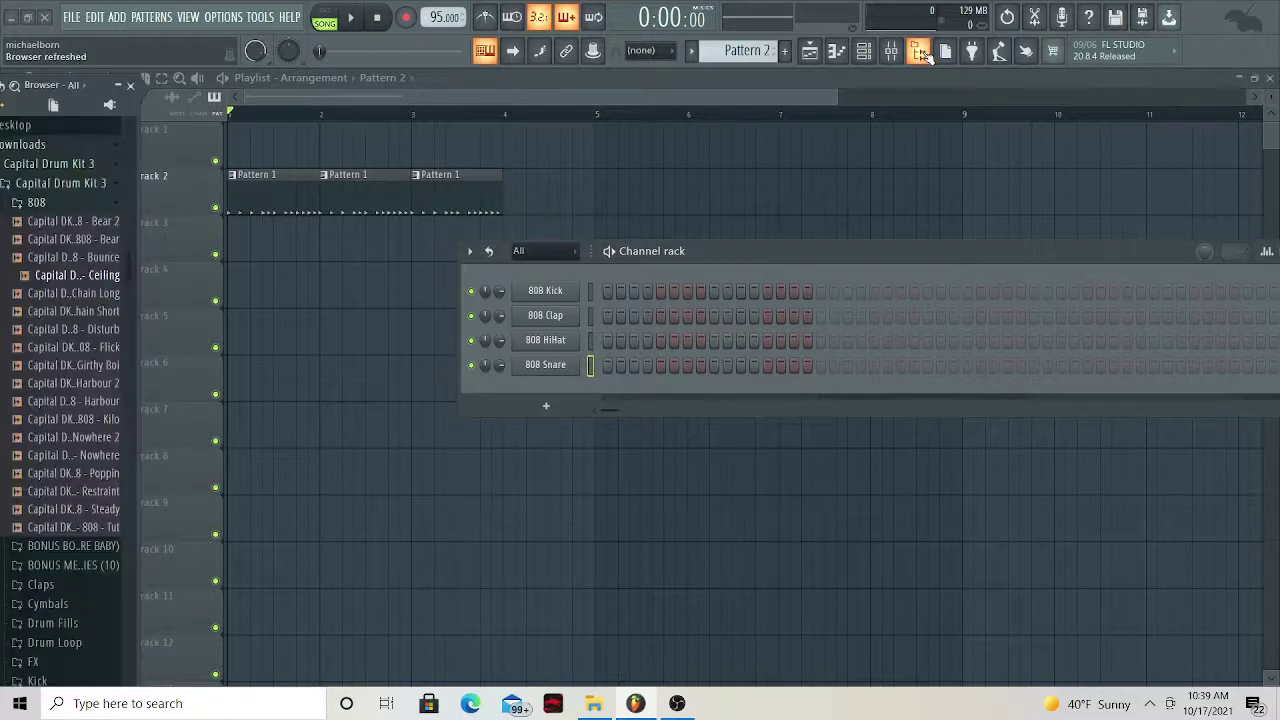
left_click(104, 205)
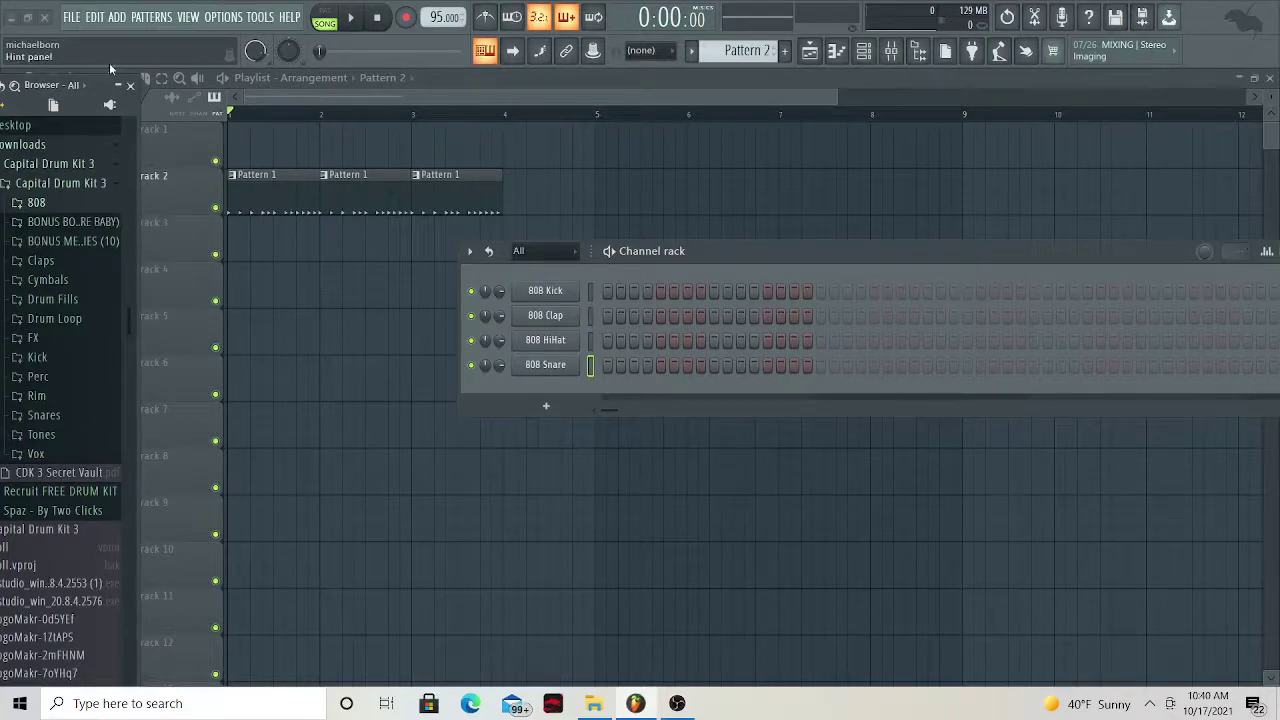
left_click_drag(104, 85, 130, 99)
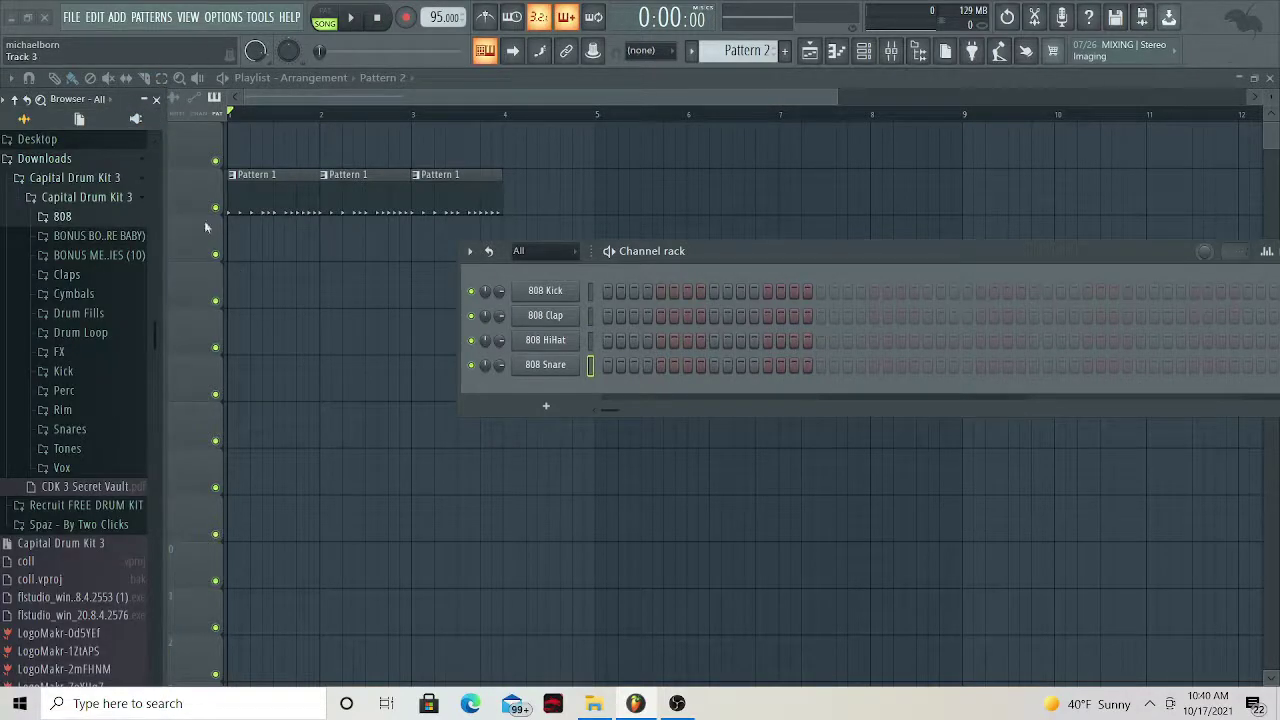
left_click(920, 52)
left_click(920, 52)
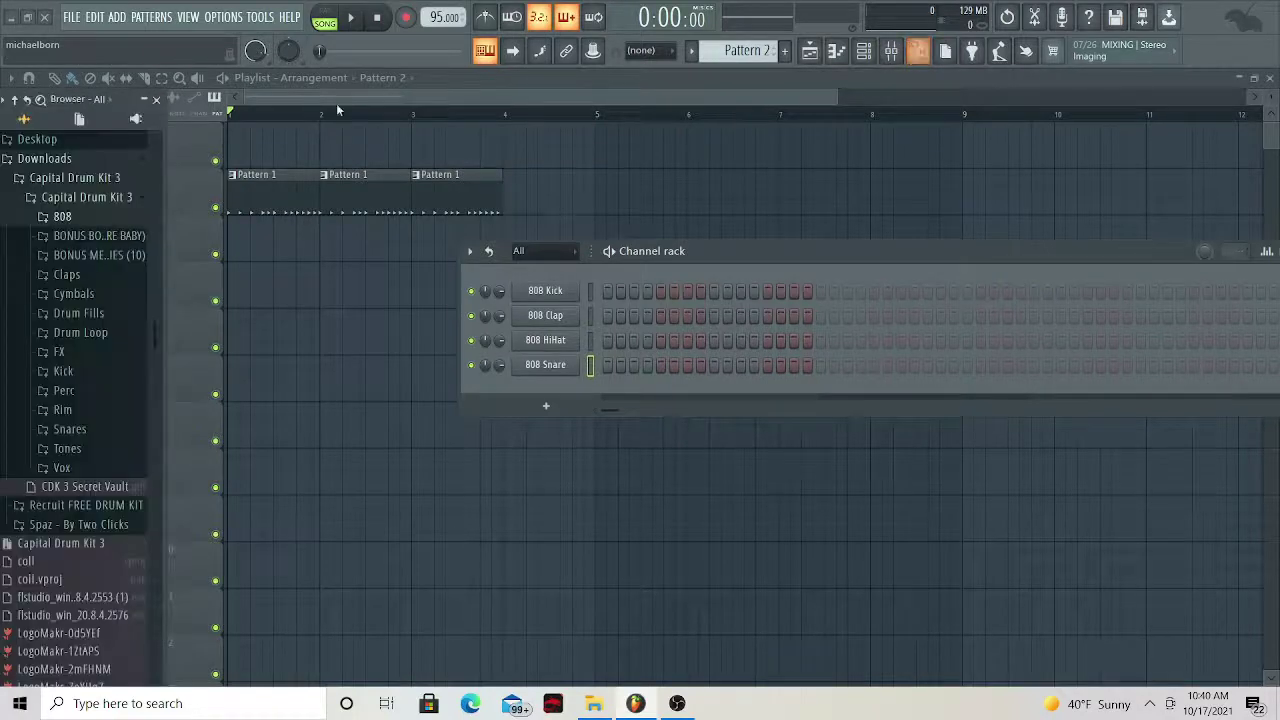
Look through the sample kit folders in Downloads, then collapse the Downloads folder in the browser
scroll(68, 370, "down", 2)
scroll(68, 370, "down", 5)
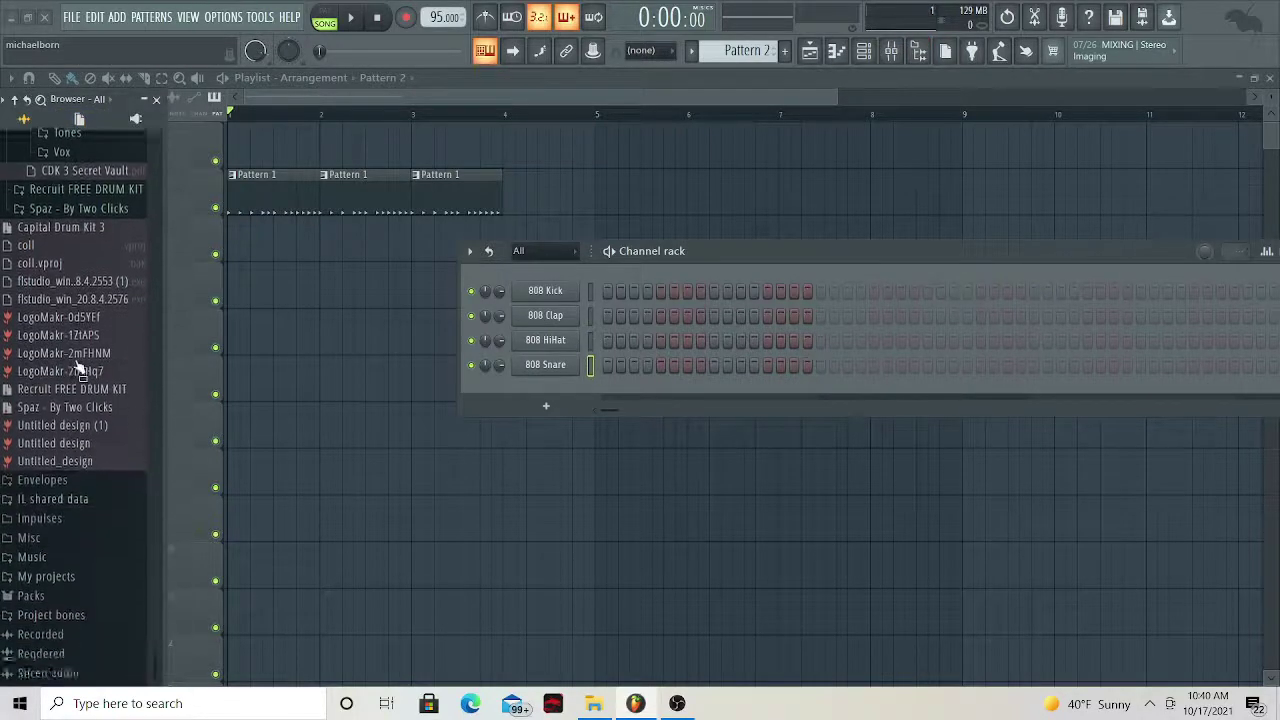
scroll(100, 386, "down", 3)
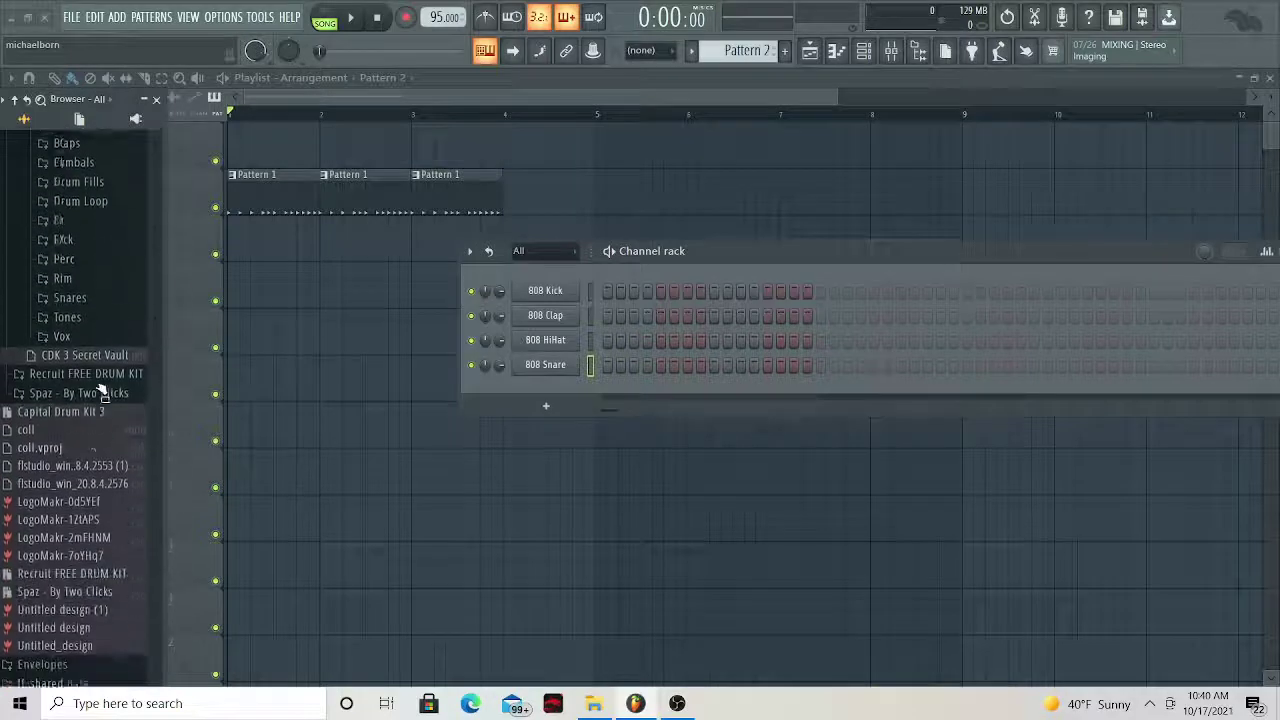
scroll(100, 371, "up", 8)
left_click(128, 409)
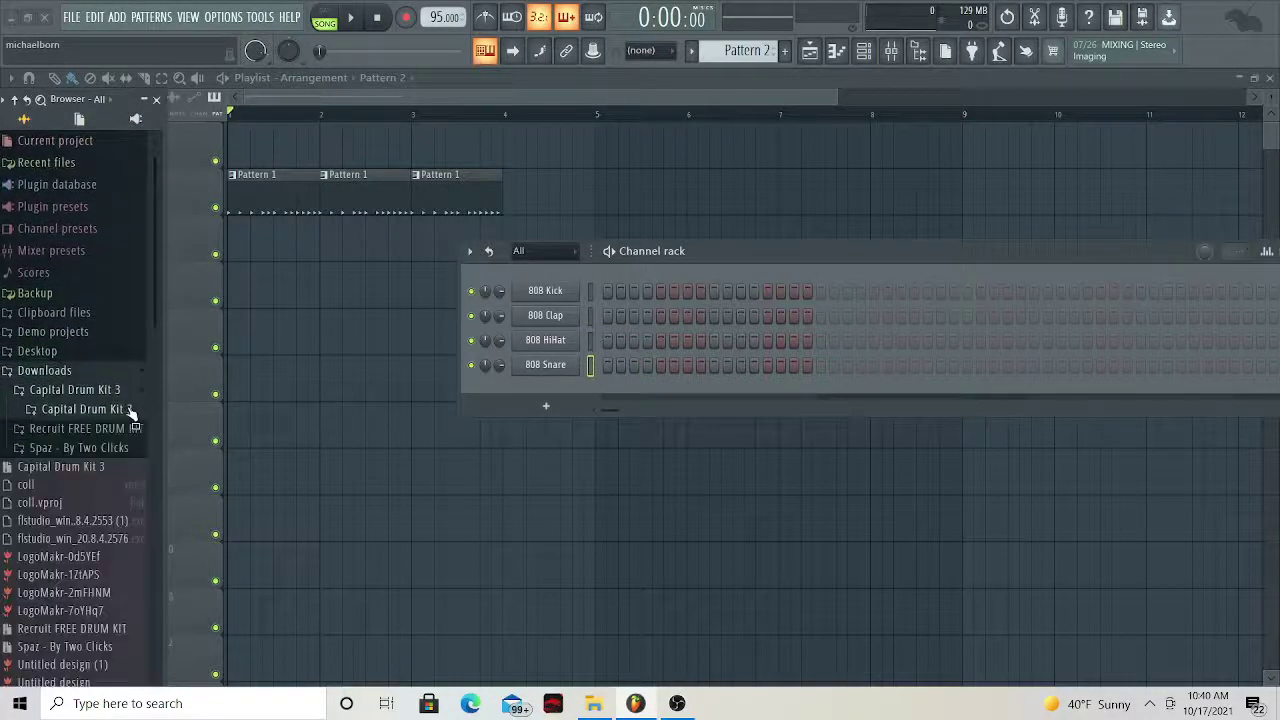
left_click(120, 450)
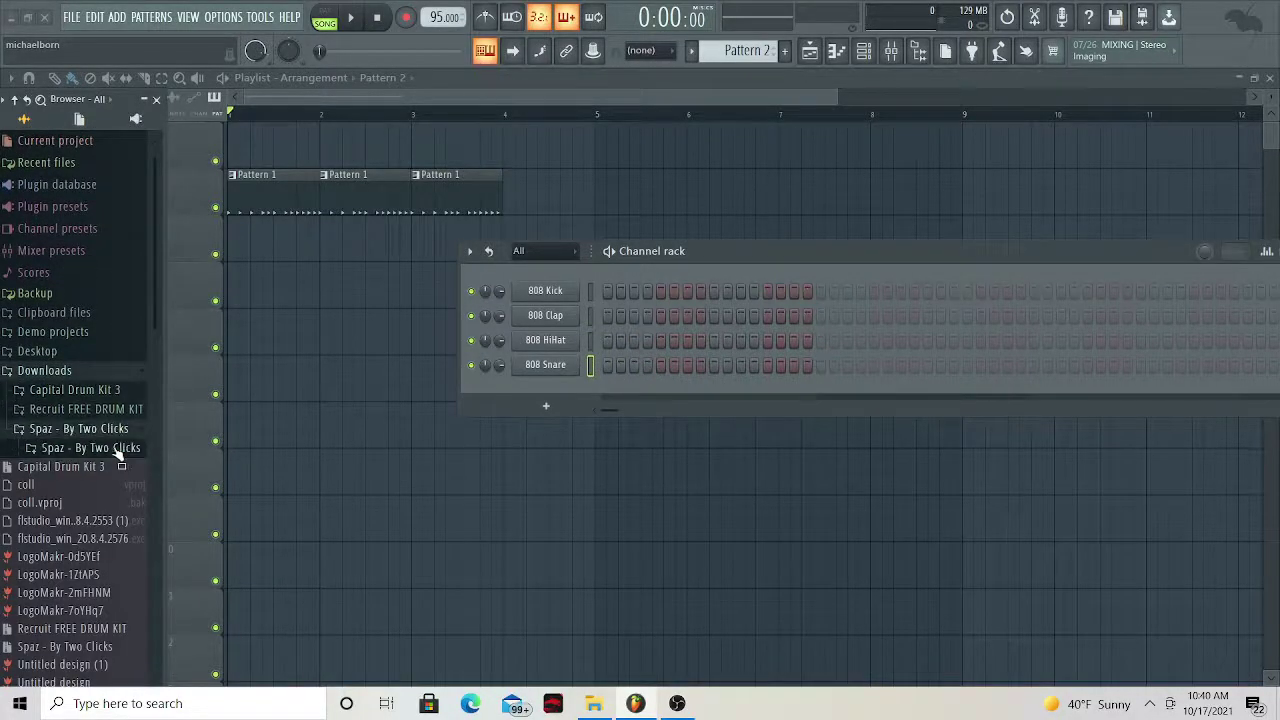
left_click(108, 434)
scroll(100, 457, "down", 1)
scroll(100, 457, "down", 5)
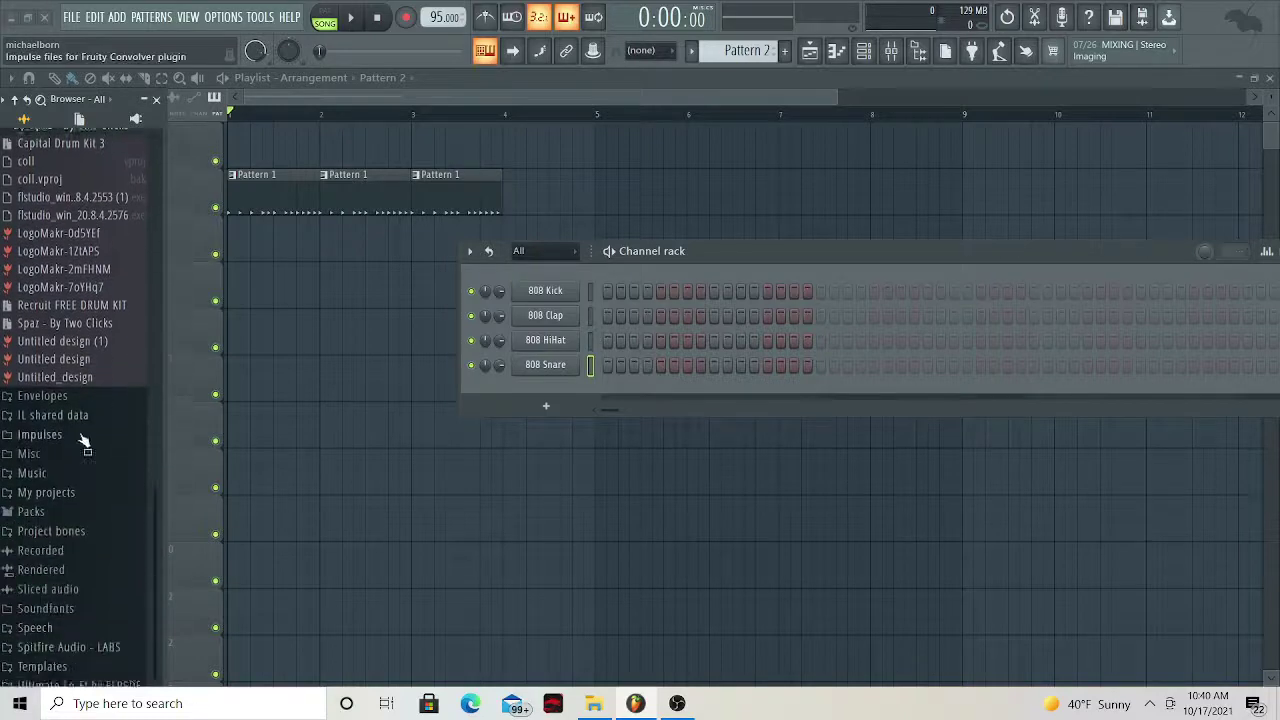
scroll(86, 443, "up", 5)
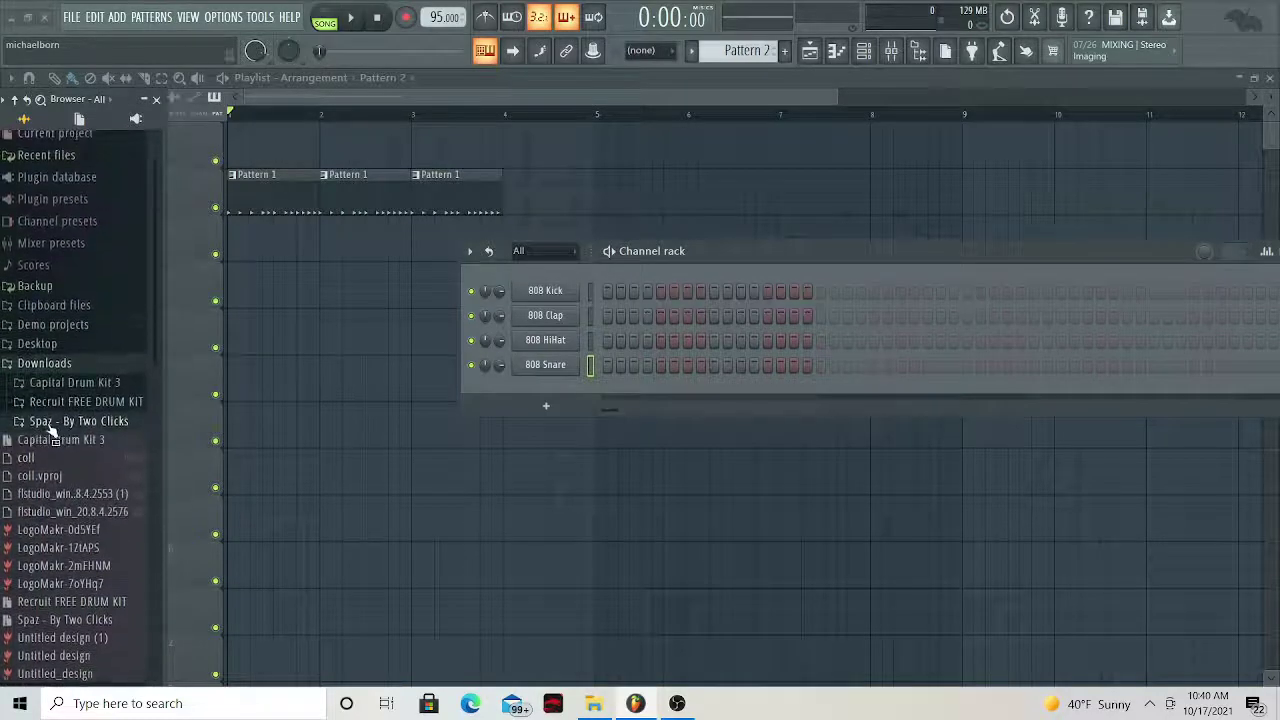
left_click(30, 364)
scroll(100, 372, "up", 1)
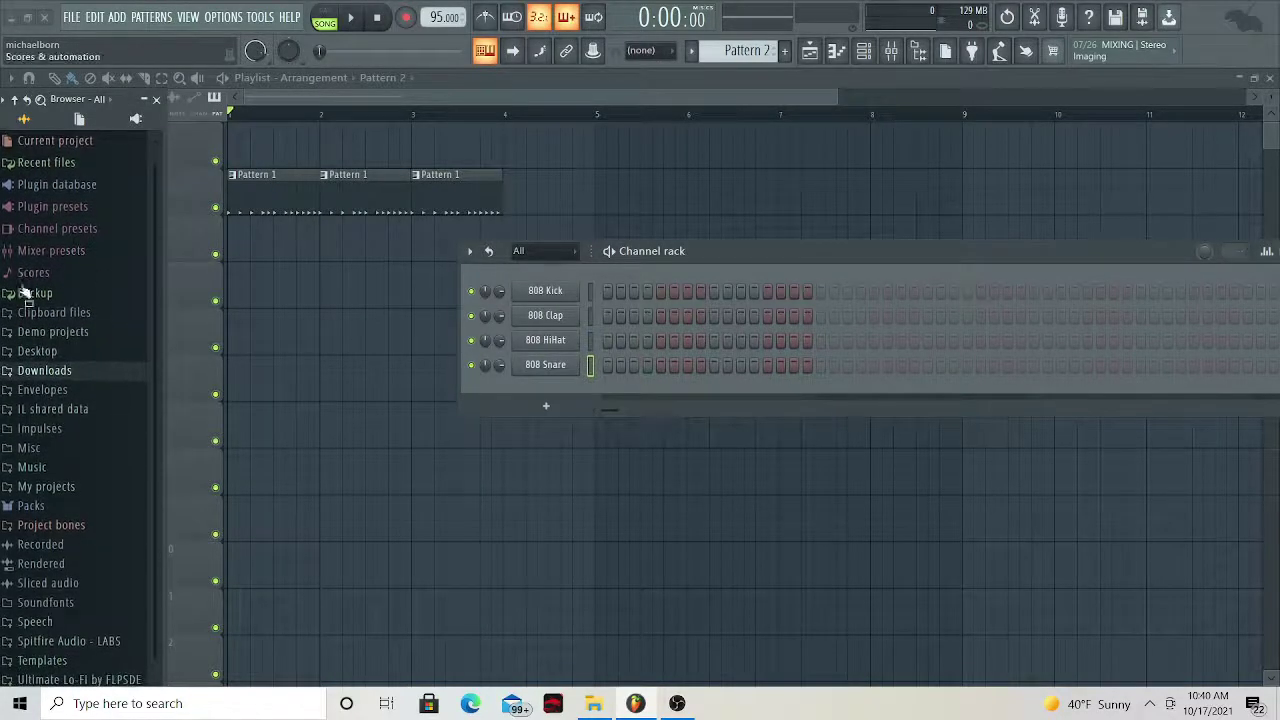
Examine the generator categories in the browser's plugin database and collapse them again
left_click(82, 185)
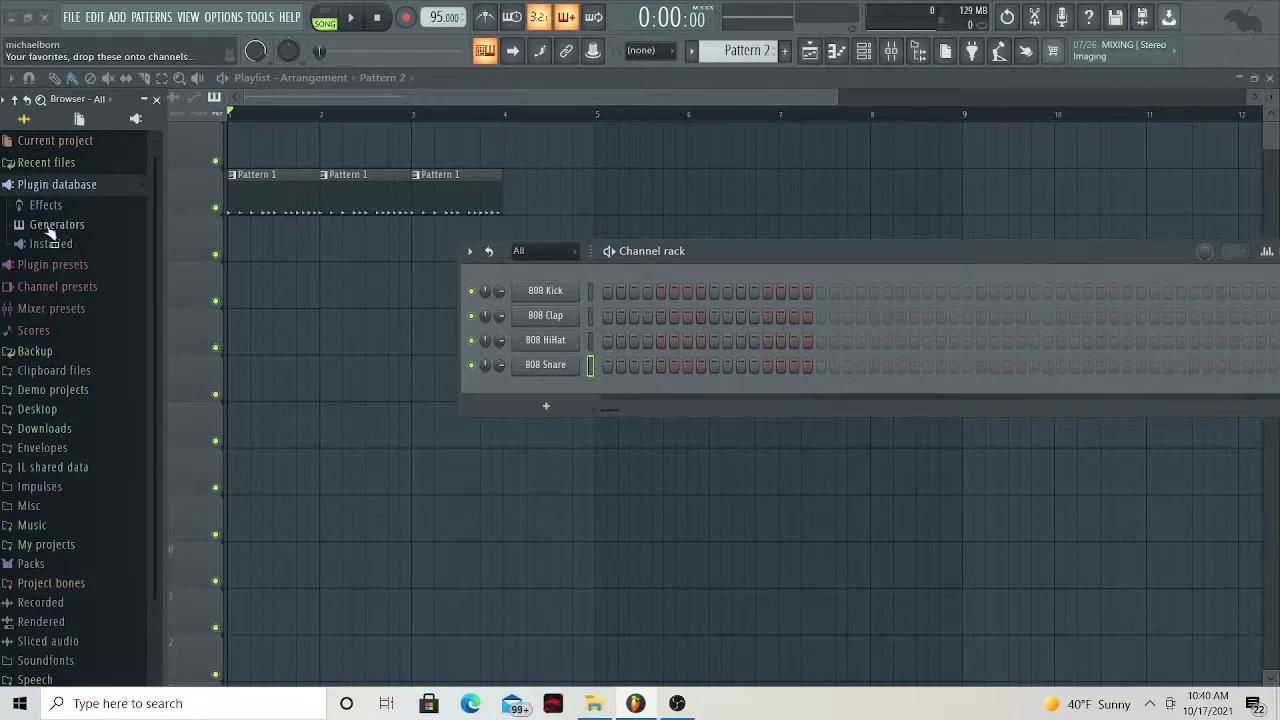
left_click(76, 226)
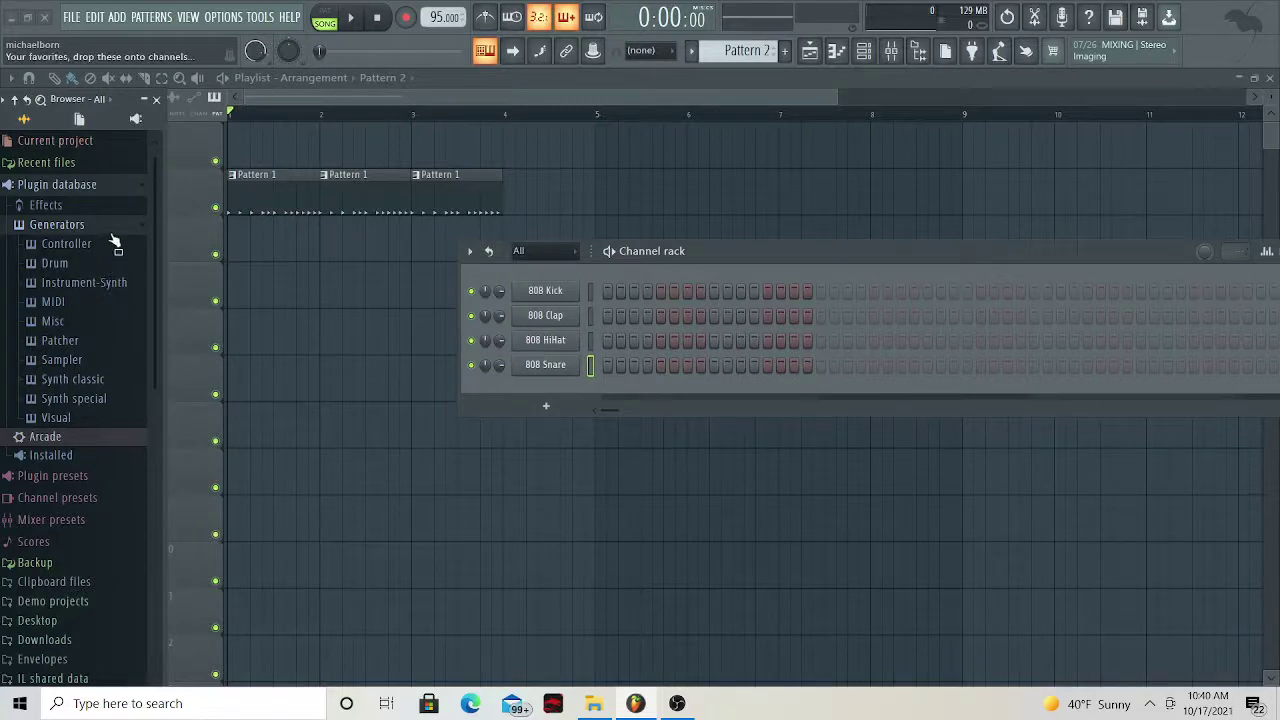
left_click(115, 225)
left_click(112, 184)
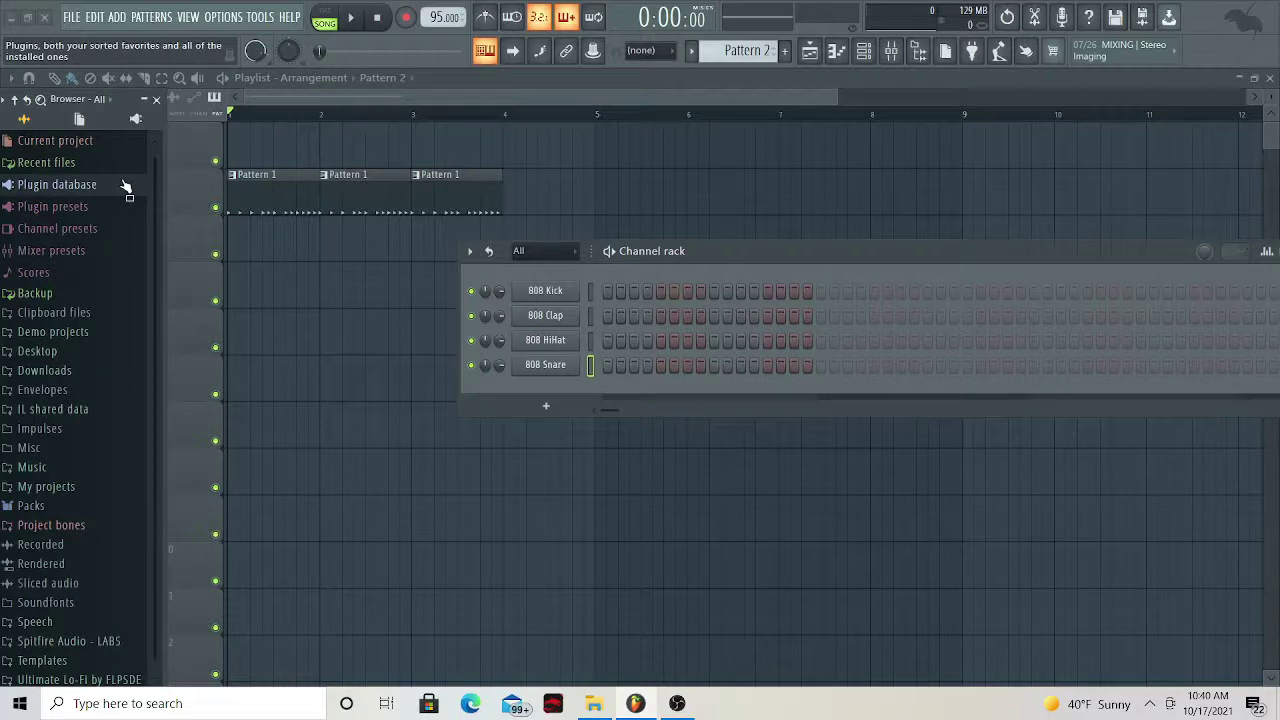
Add the FLEX synth from the plugin database's Synth classic generators to the channel rack
left_click(126, 186)
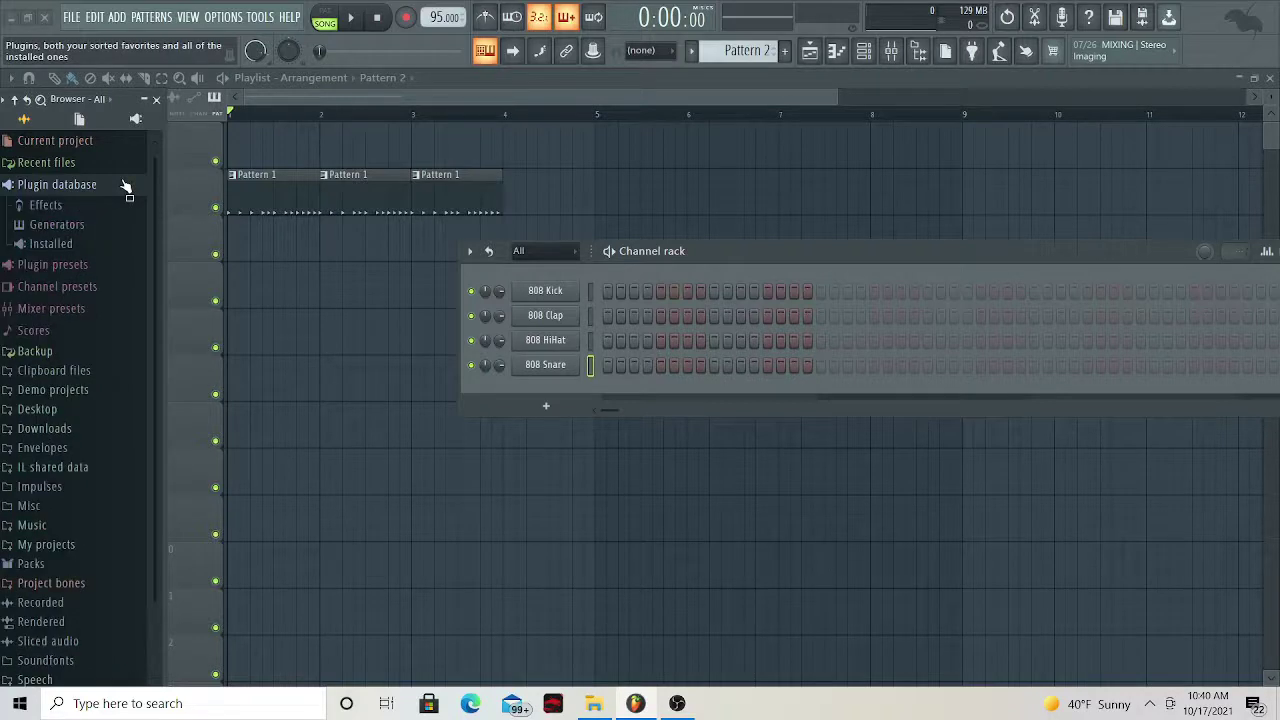
left_click(55, 230)
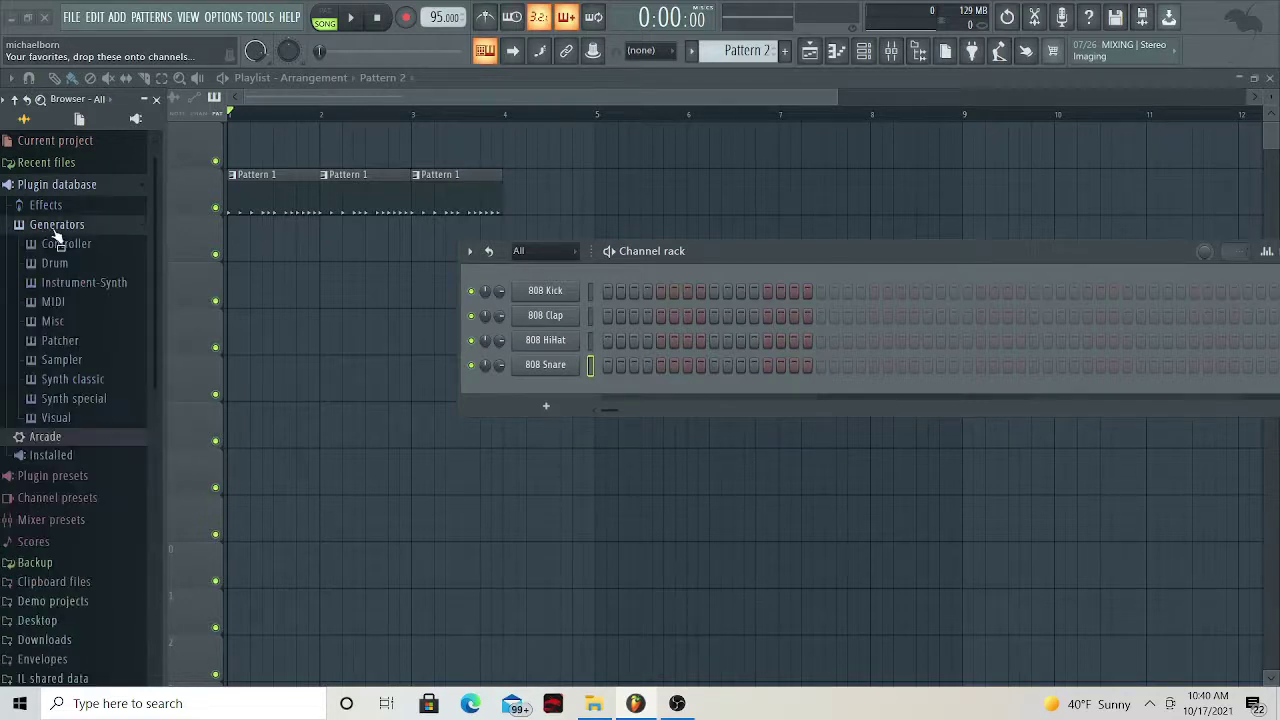
left_click(80, 381)
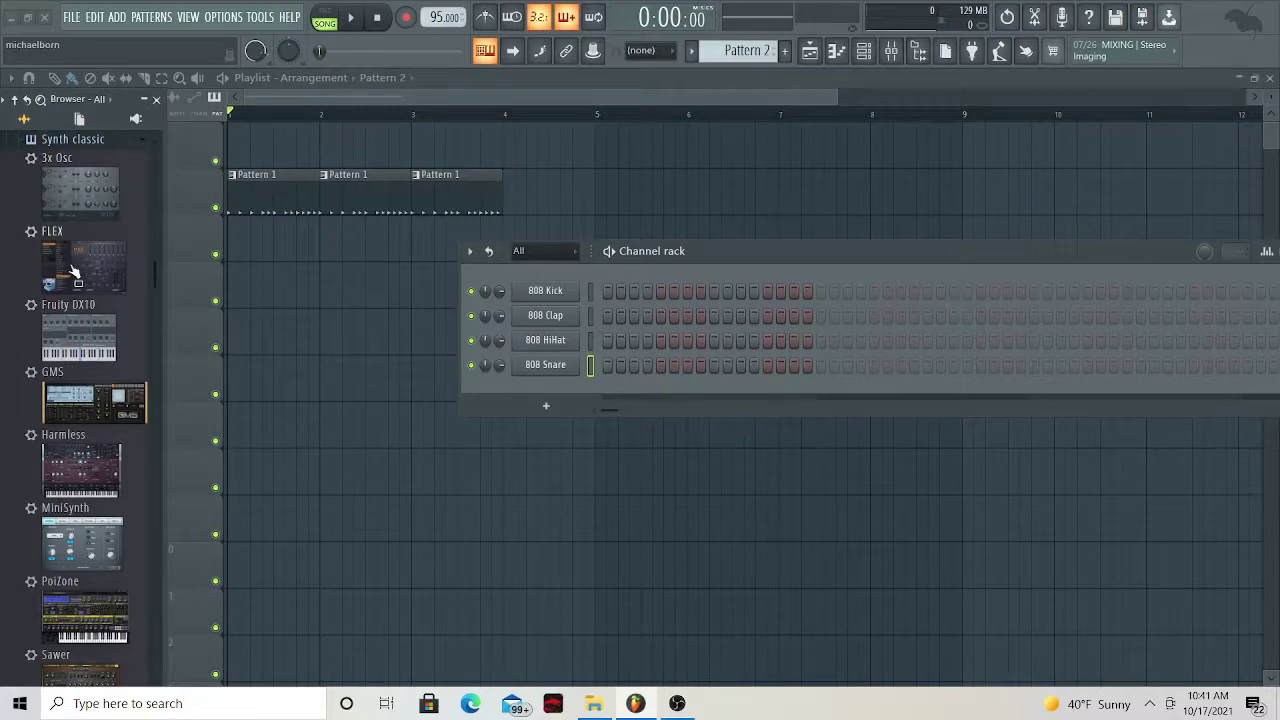
left_click_drag(70, 276, 558, 384)
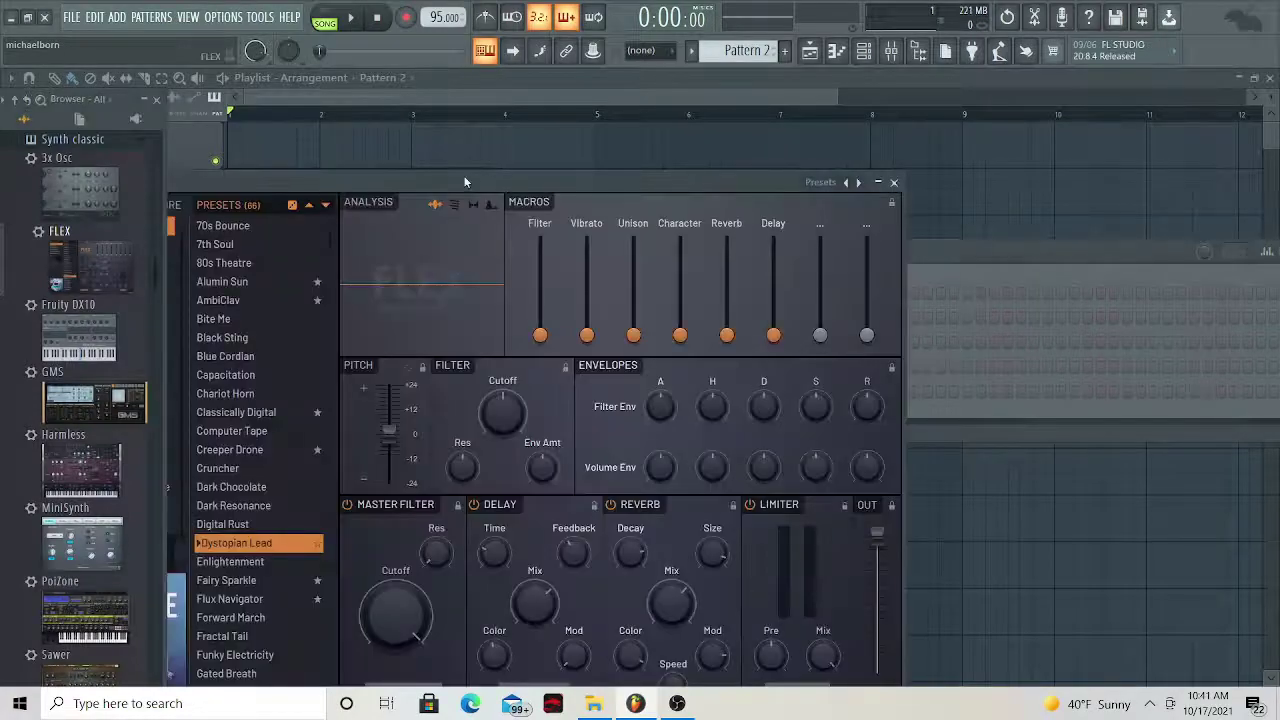
Bring the whole FLEX window into view, audition its Dystopian Lead preset, then load and play the 7th Soul preset
left_click_drag(880, 182, 765, 136)
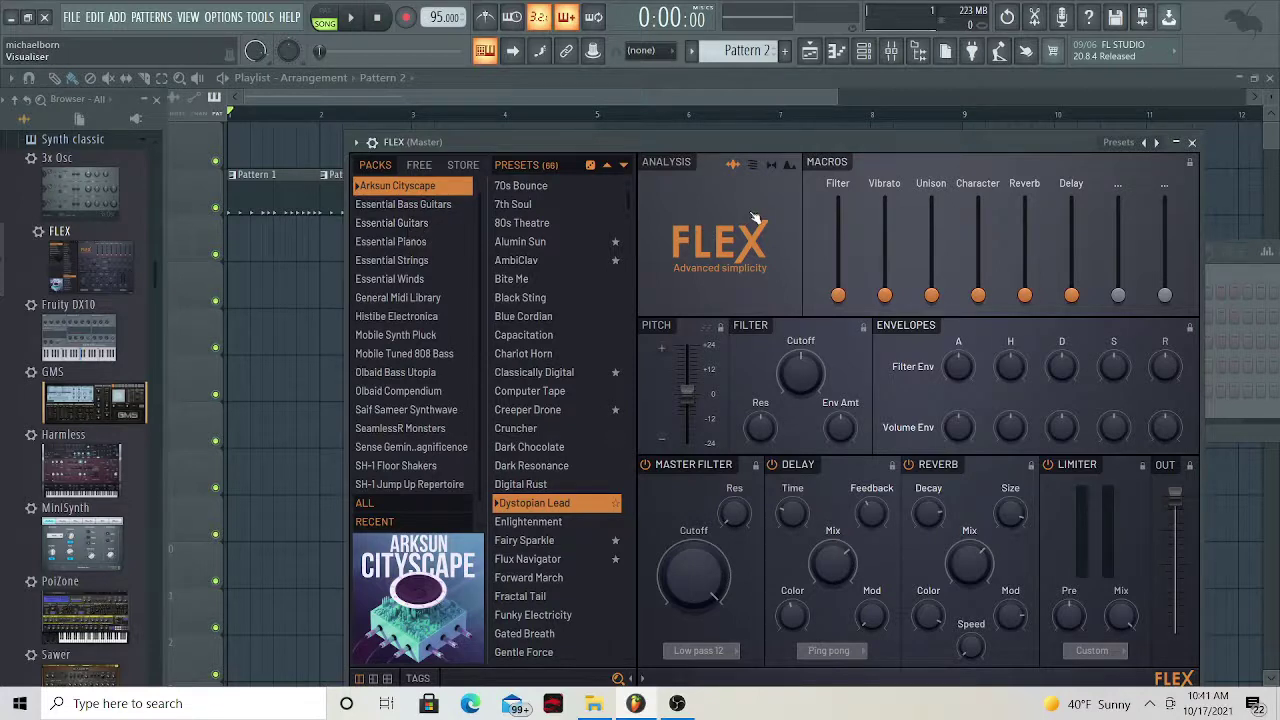
key("m")
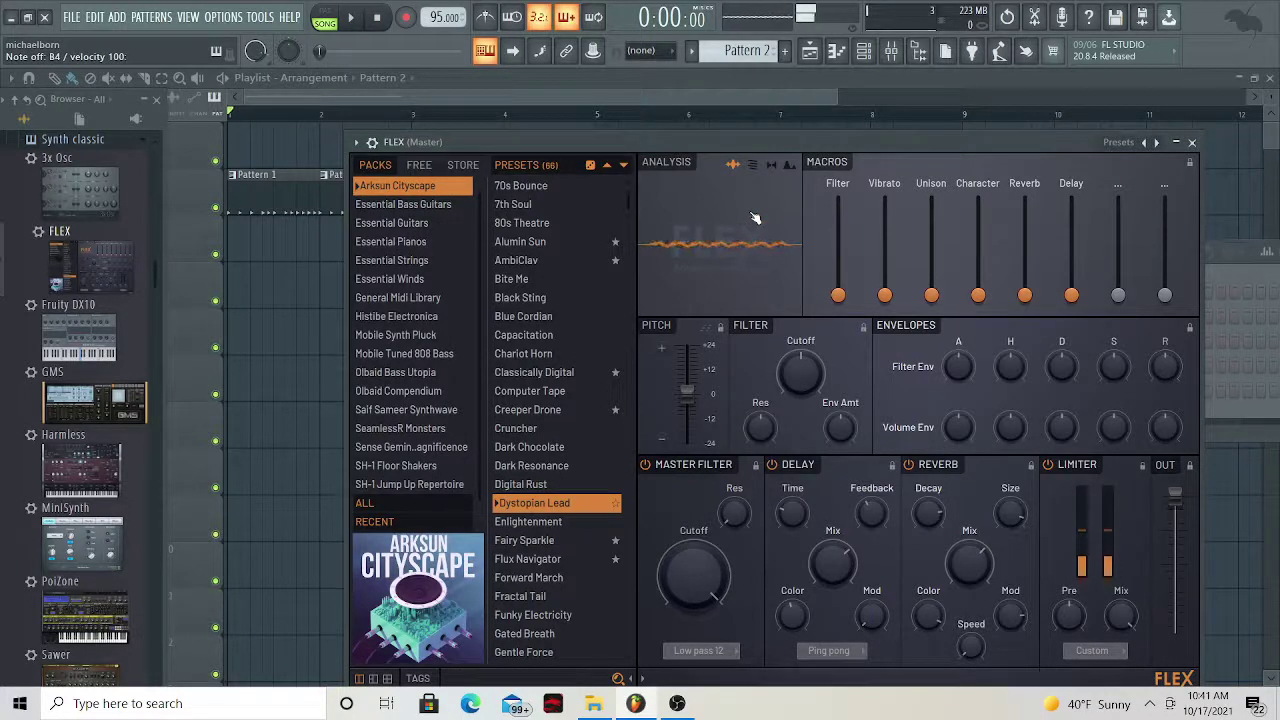
left_click(545, 205)
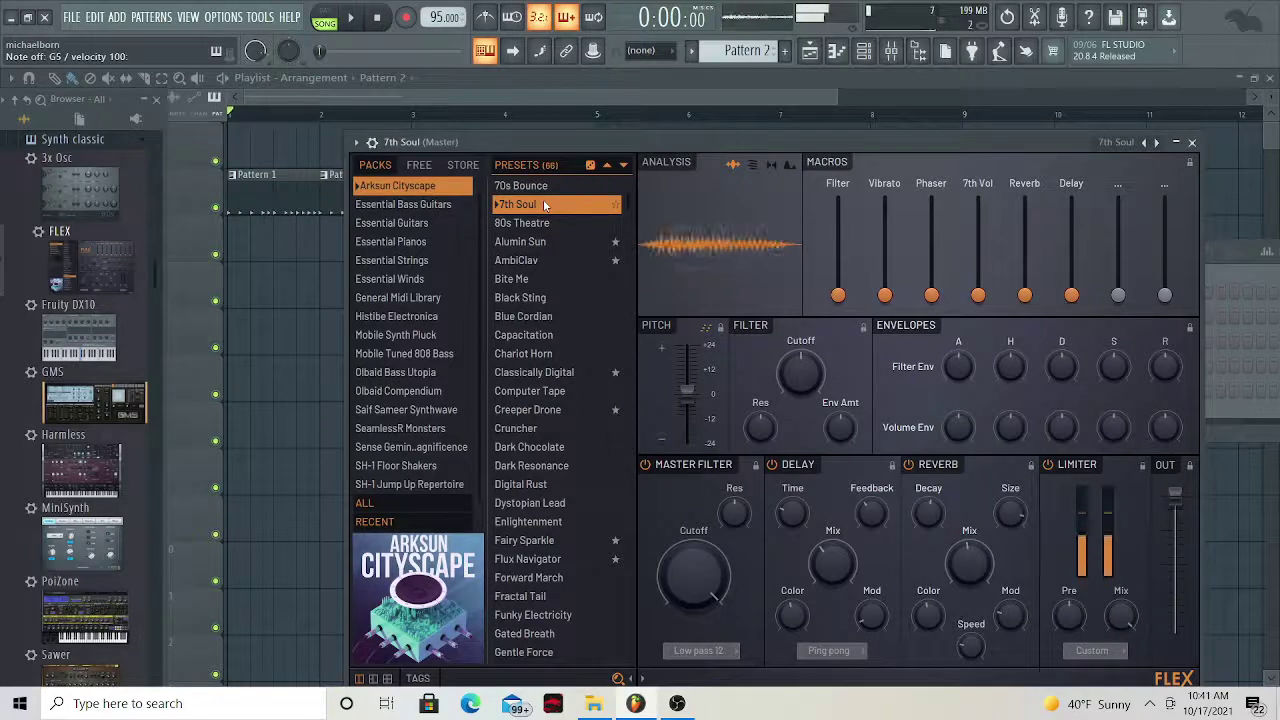
Browse FLEX's essential bass, guitar and piano packs, then load the Dark Star Accoustic preset from Essential Guitars
left_click(418, 206)
left_click(414, 222)
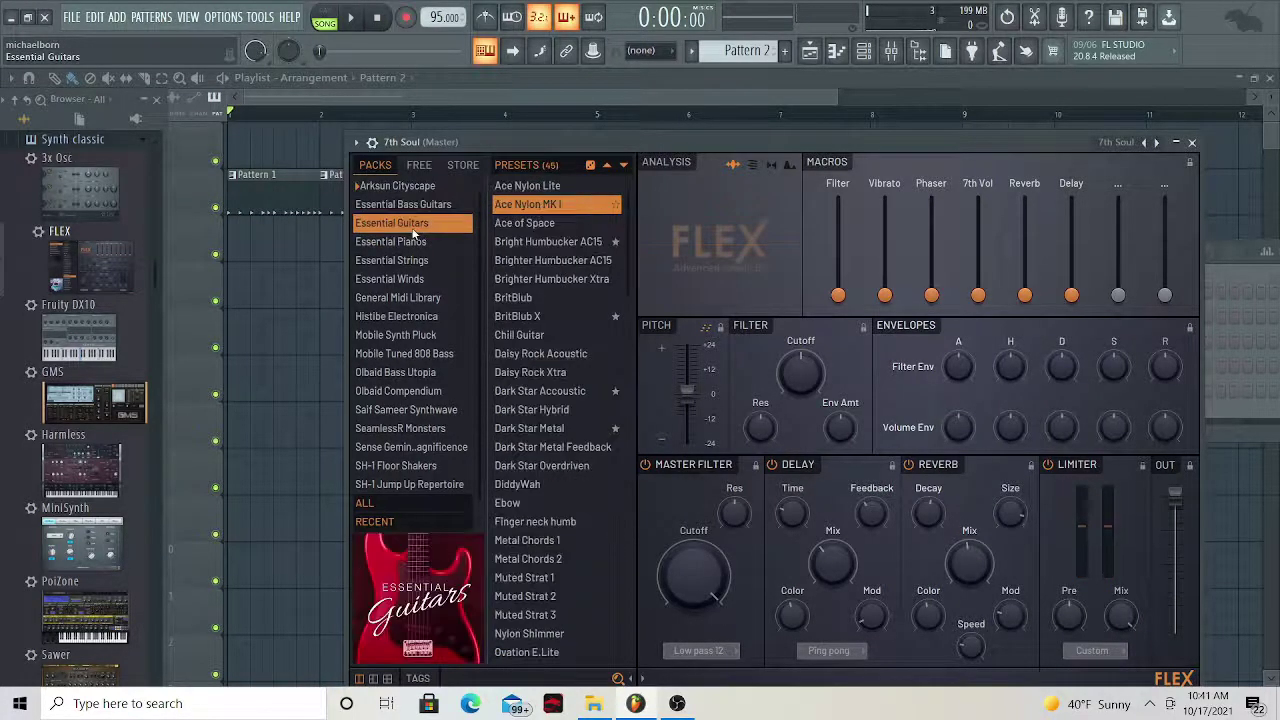
left_click(411, 208)
left_click(441, 242)
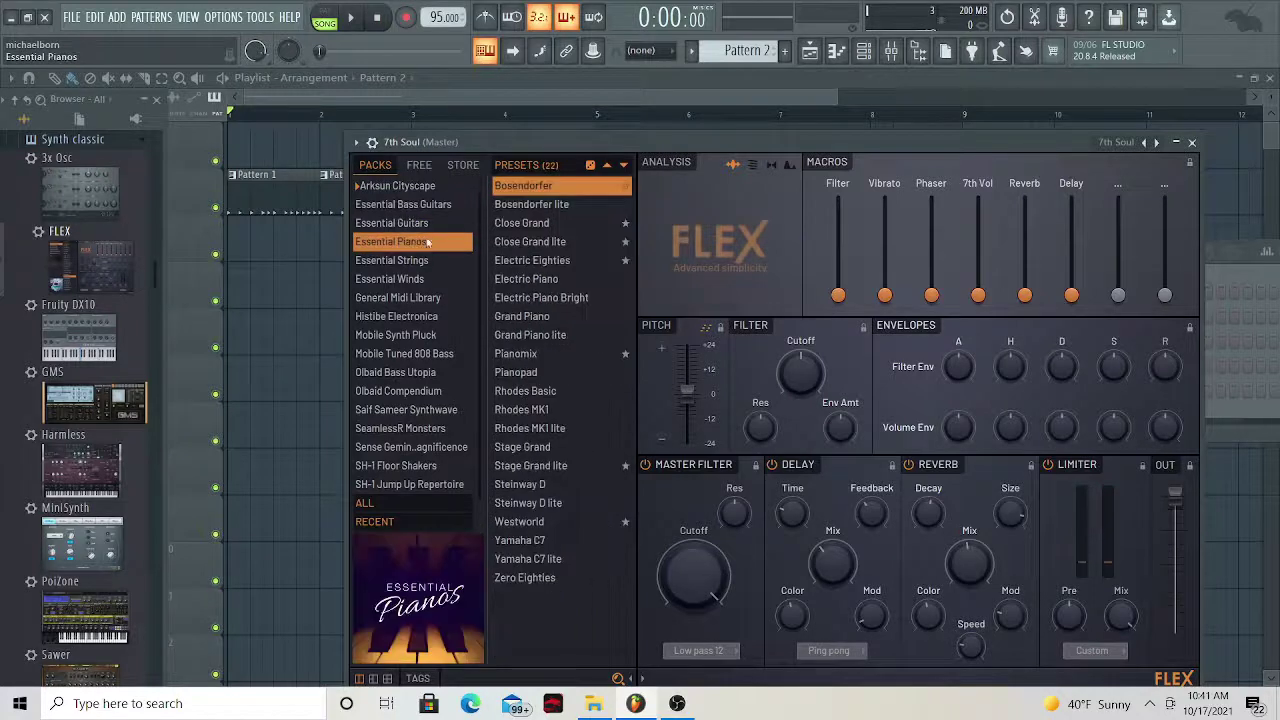
left_click(420, 205)
left_click(433, 222)
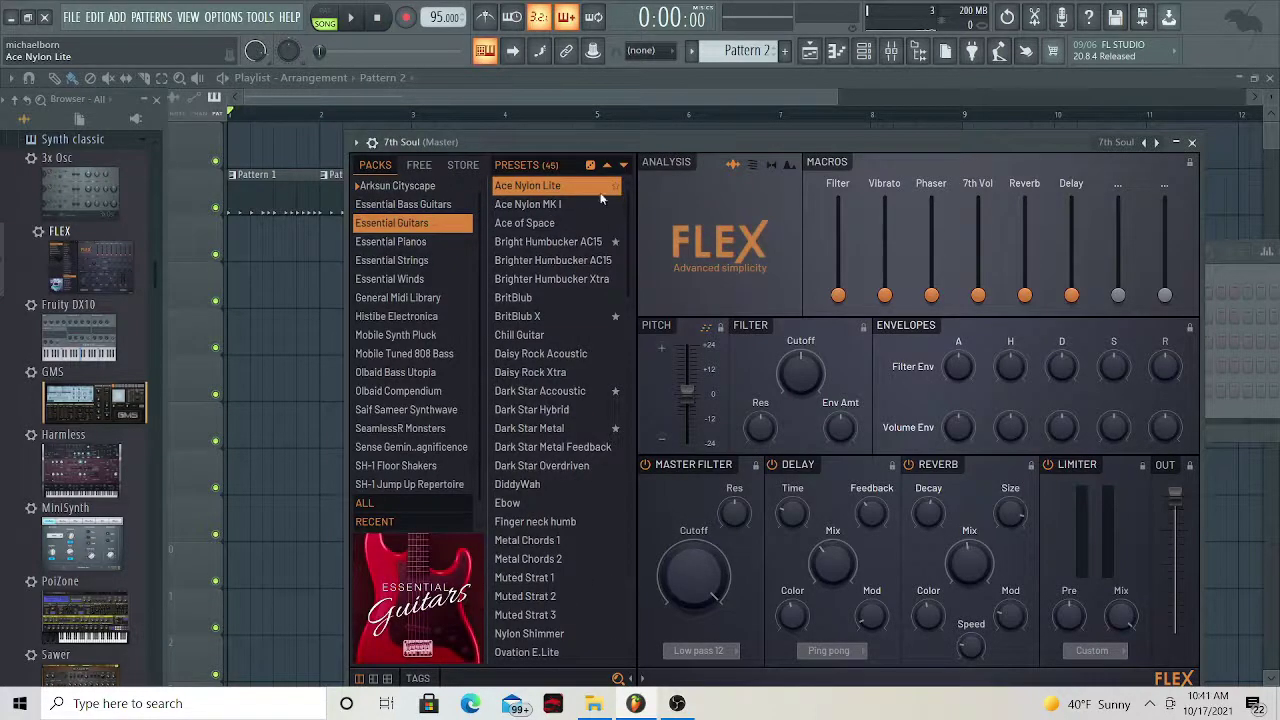
mouse_move(603, 142)
left_mouse_down()
mouse_move(600, 122)
mouse_move(610, 126)
left_mouse_up()
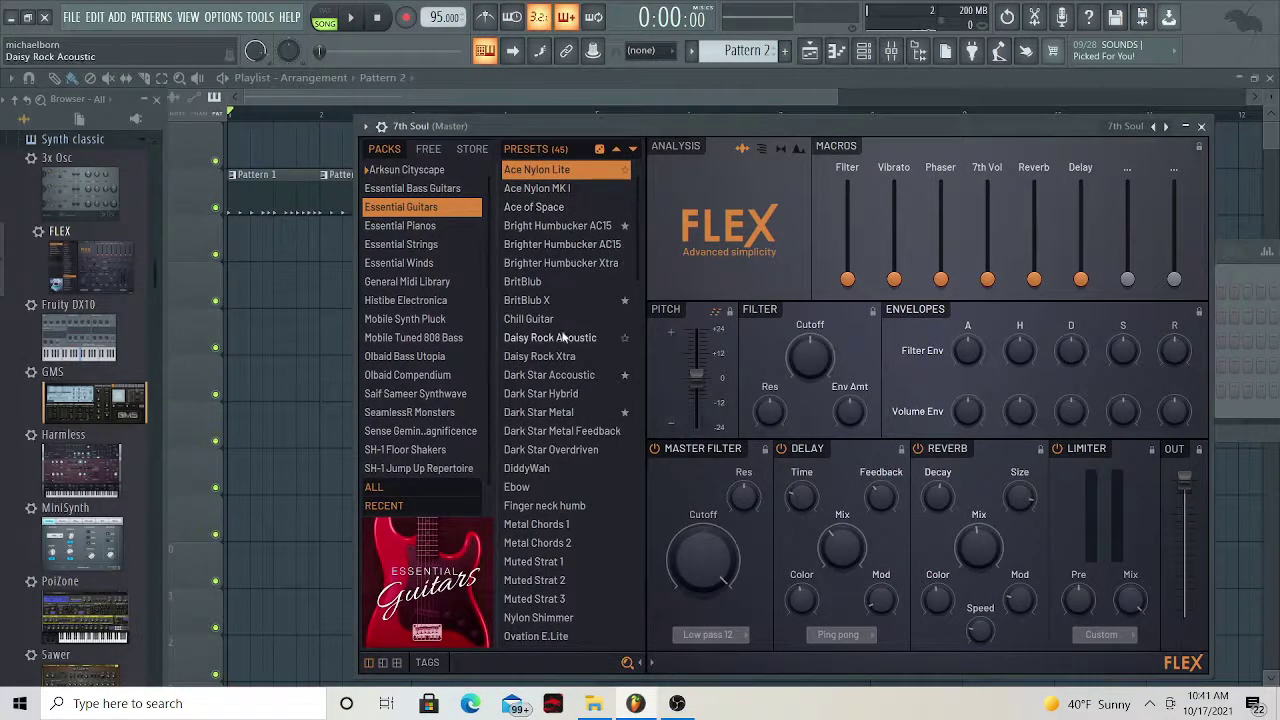
left_click(589, 375)
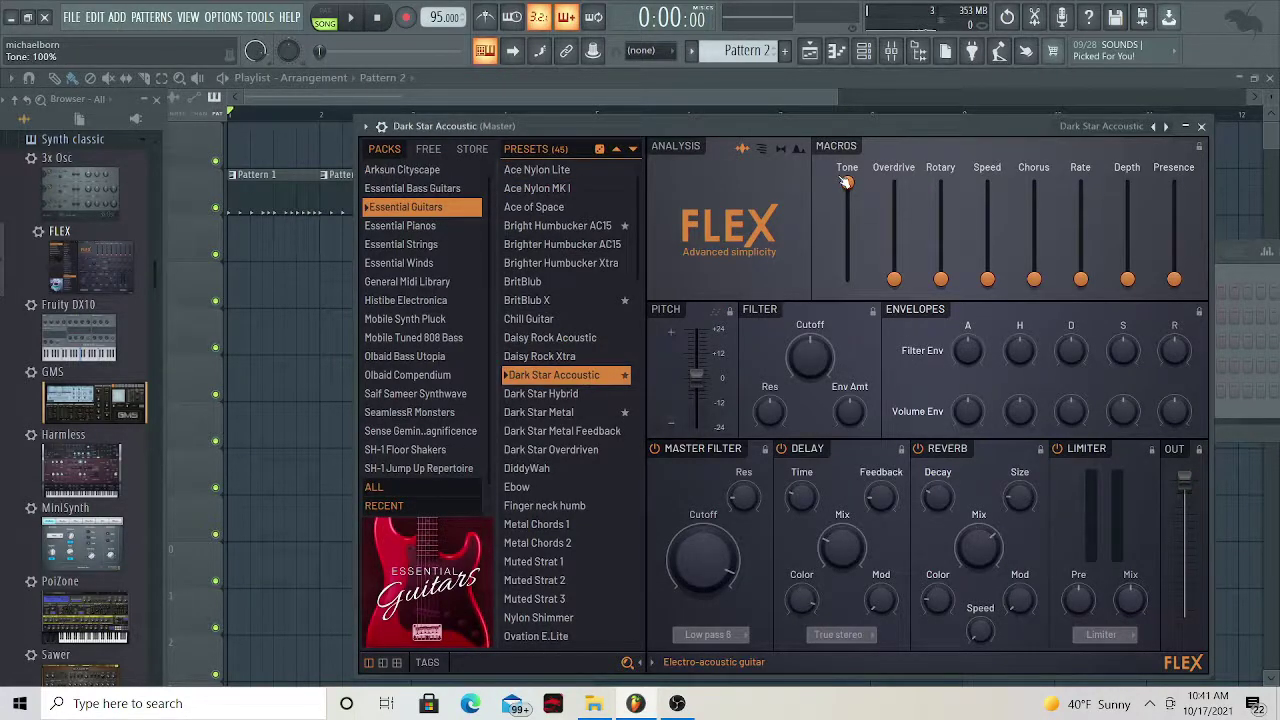
Audition the Dark Star Accoustic preset by playing several notes on the typing keyboard
key("q")
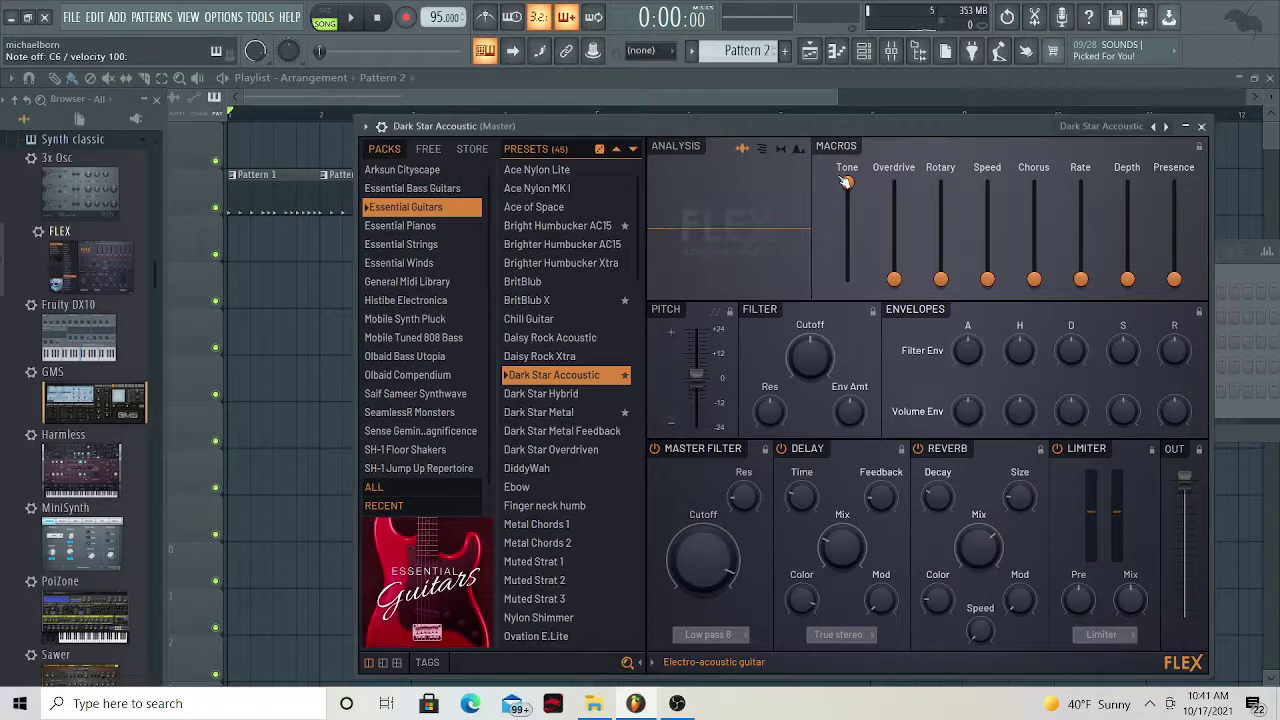
key("m")
key("n")
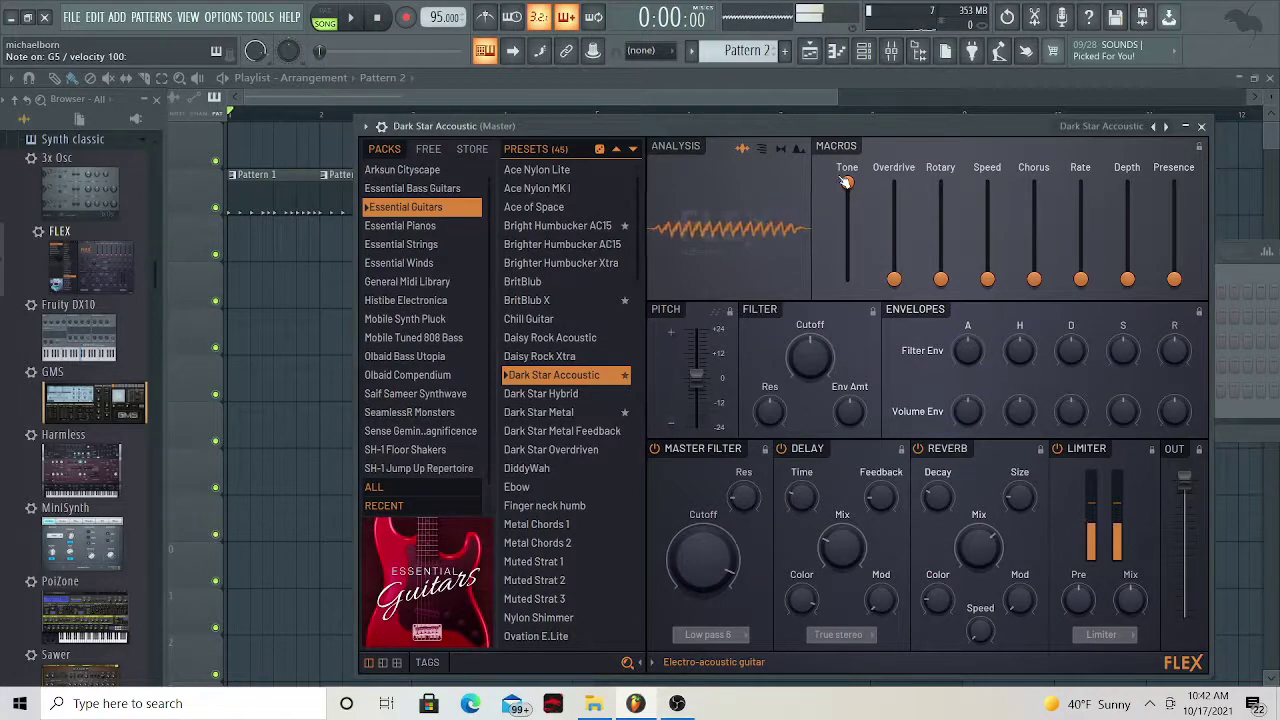
key("v")
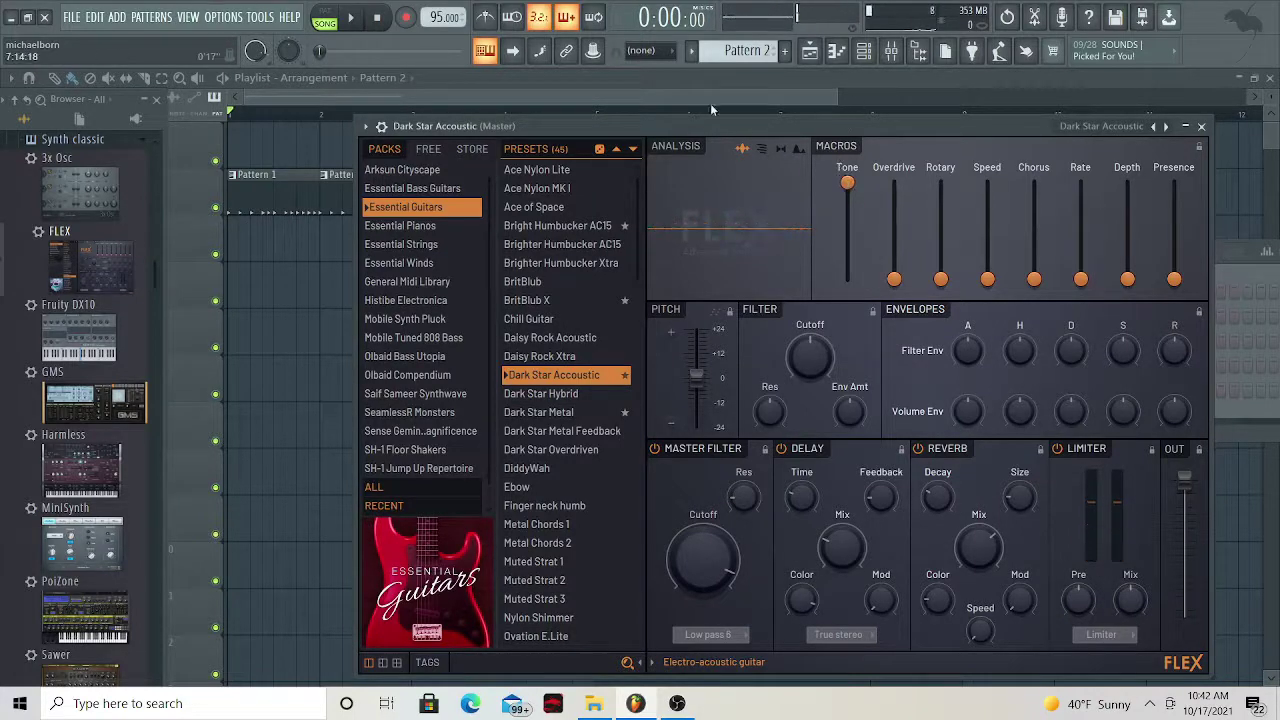
key("comma")
key("b")
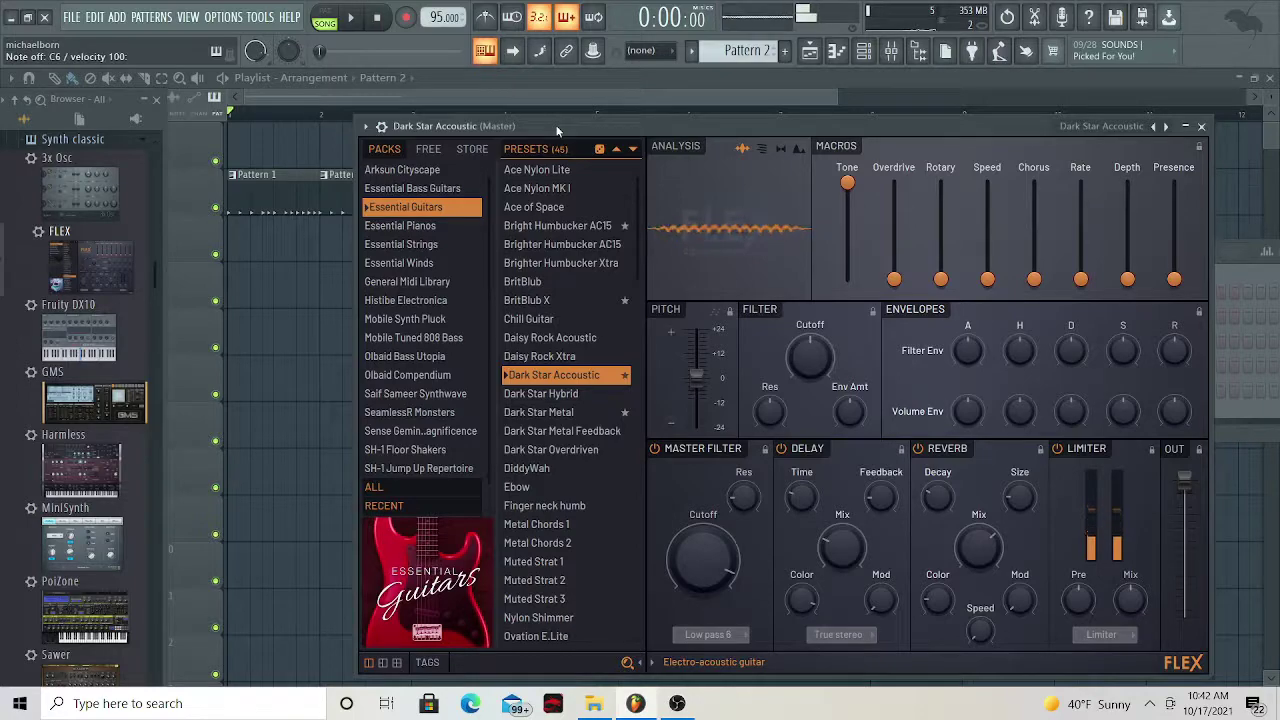
key("v")
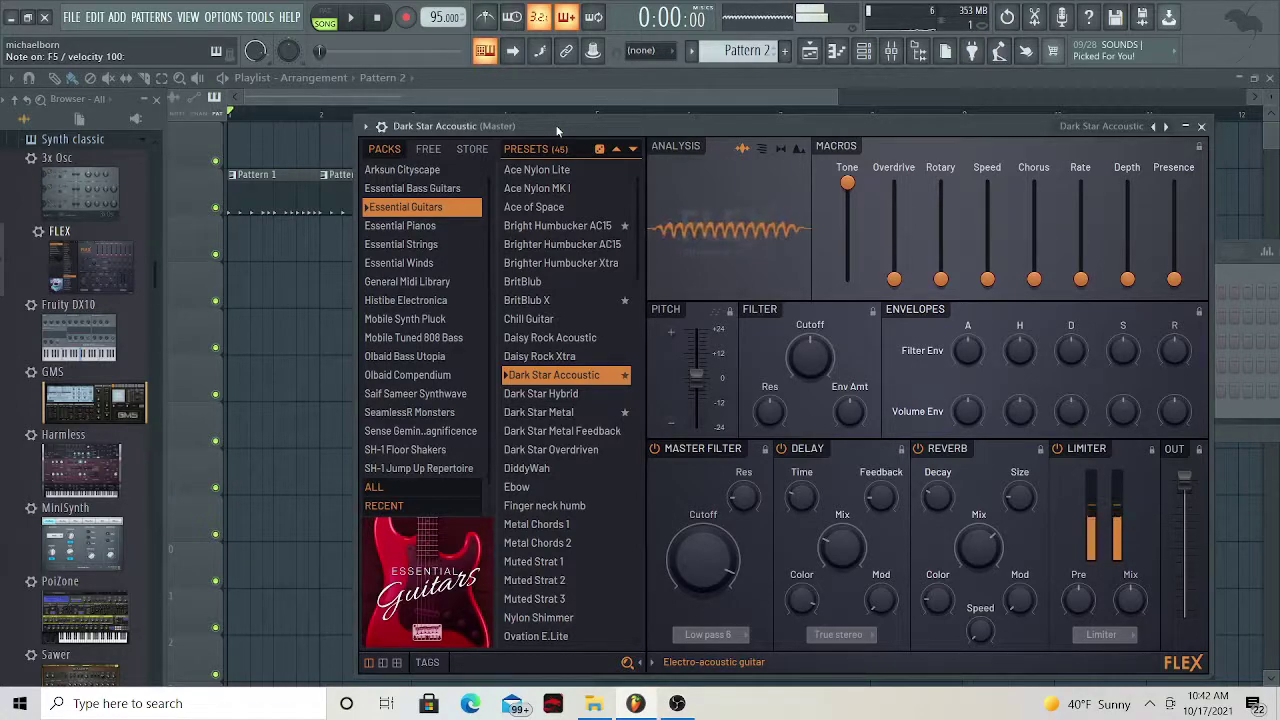
left_click_drag(560, 124, 646, 133)
left_click(449, 132)
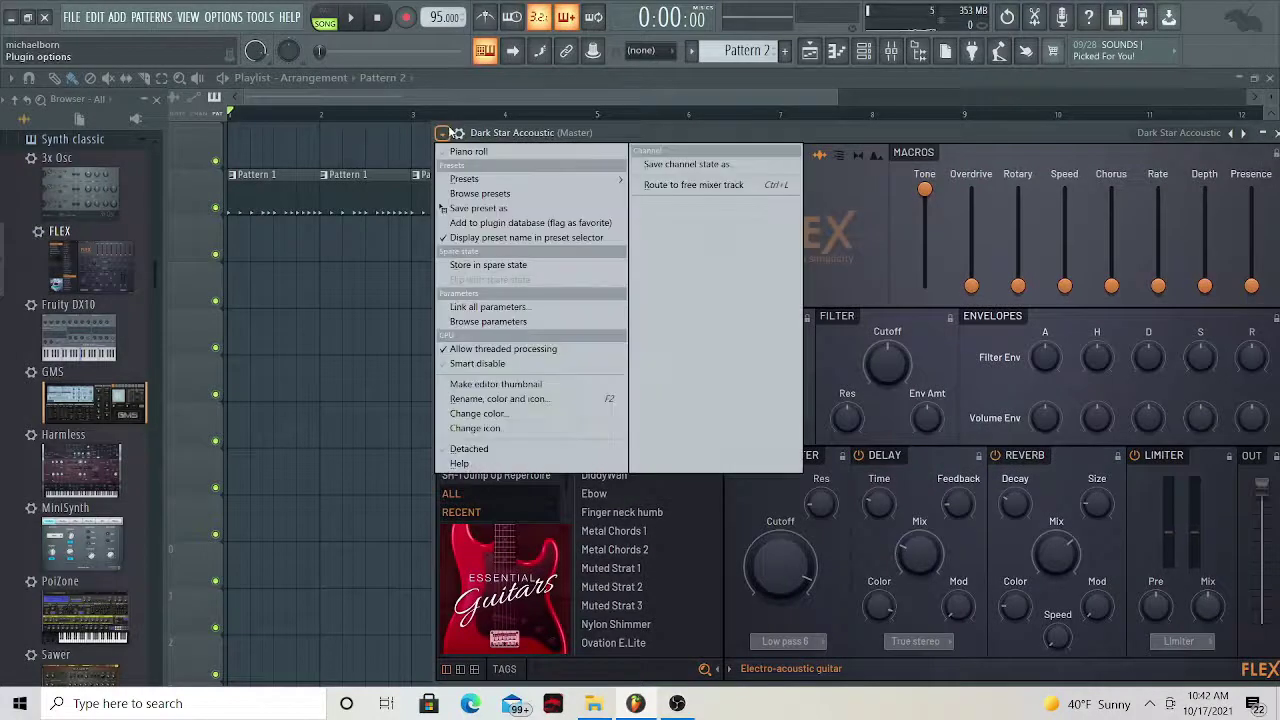
left_click(473, 151)
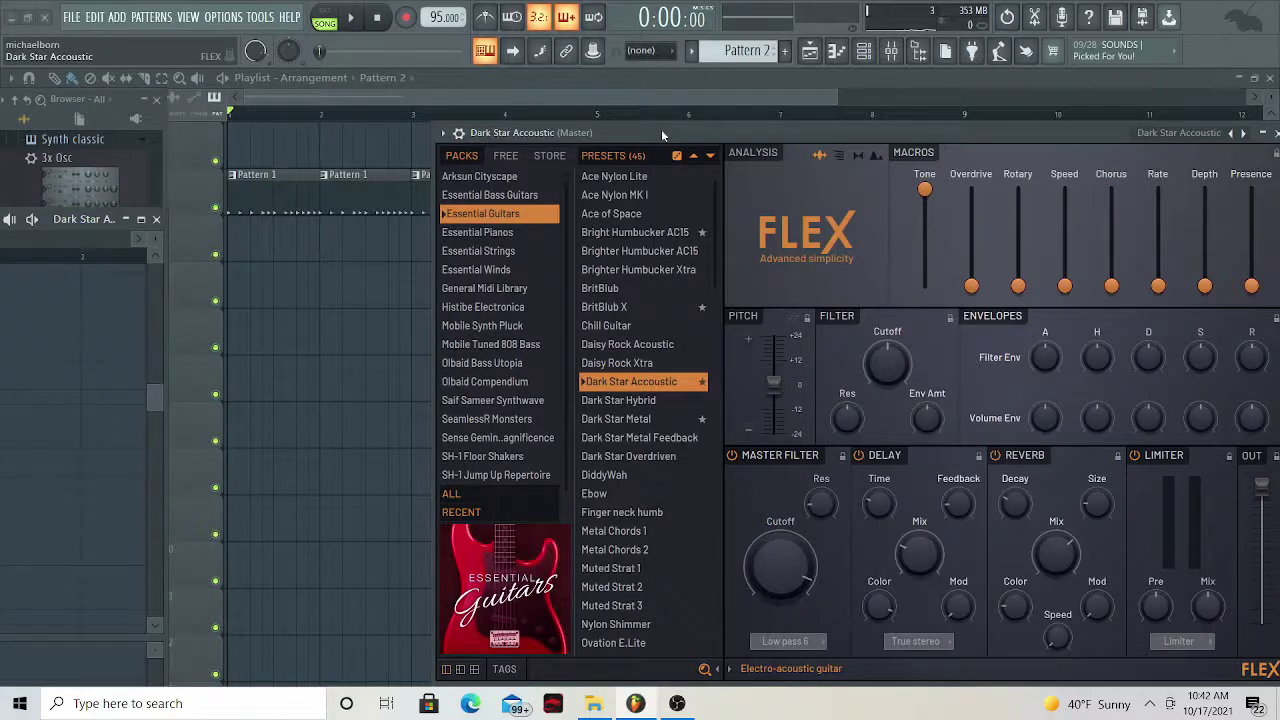
left_click_drag(664, 131, 676, 131)
left_click(156, 219)
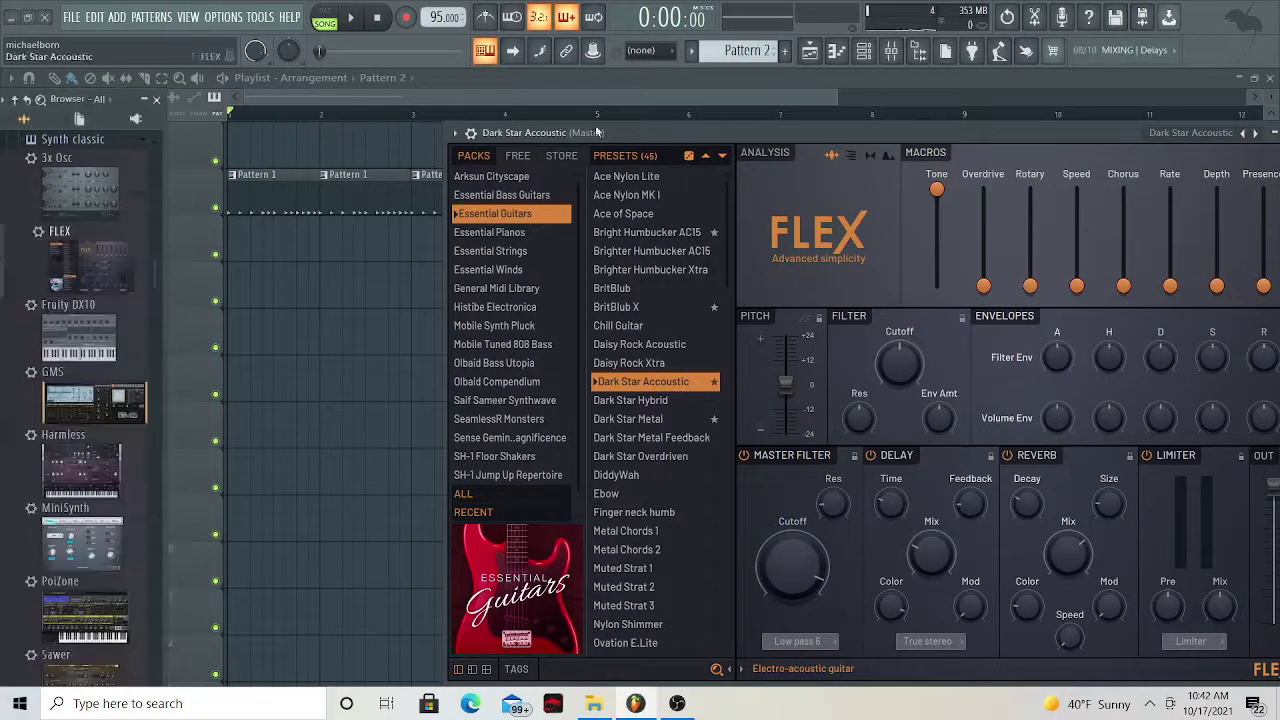
Open the Dark Star Accoustic piano roll fully in view and collapse the FLEX window out of its way
left_click(455, 134)
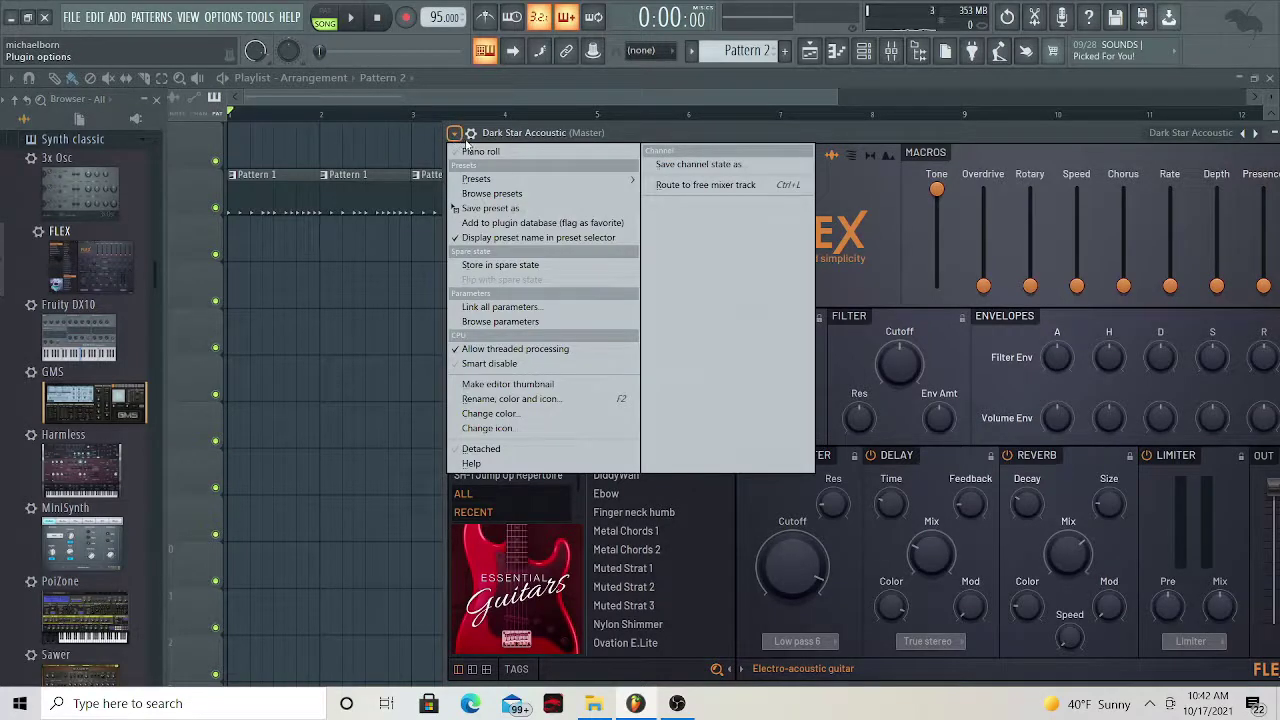
left_click(478, 151)
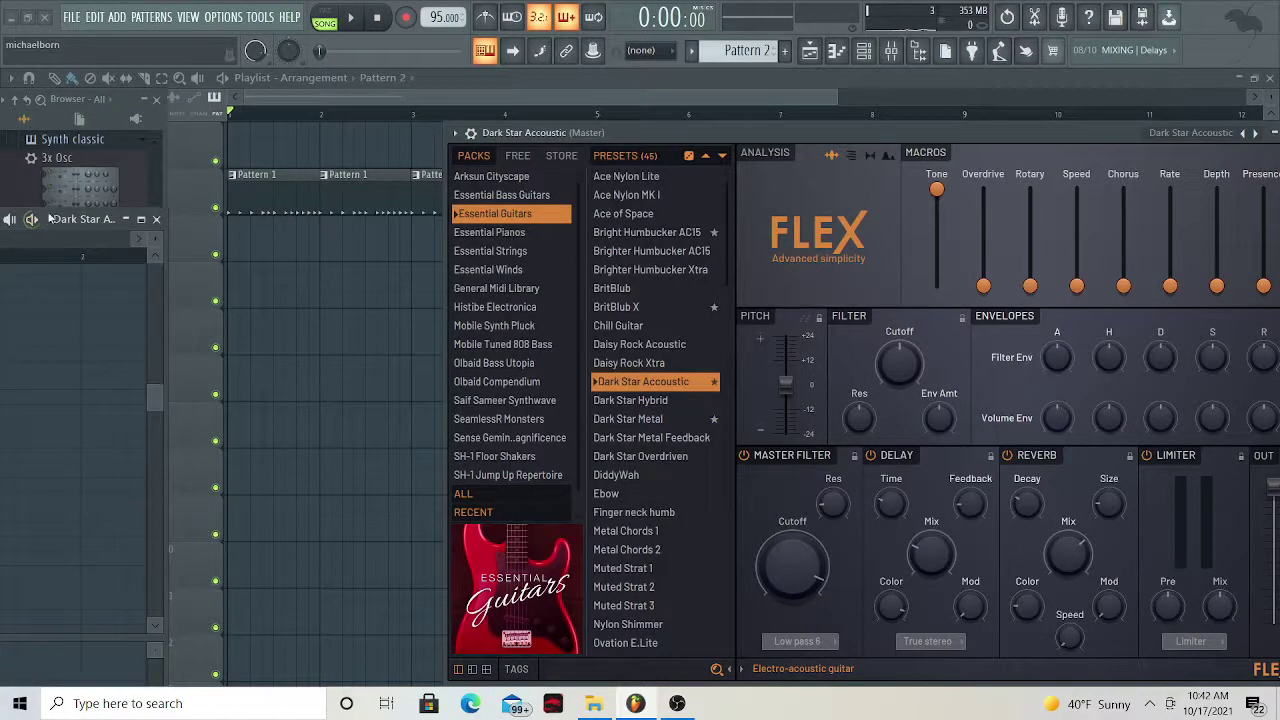
left_click_drag(48, 218, 940, 152)
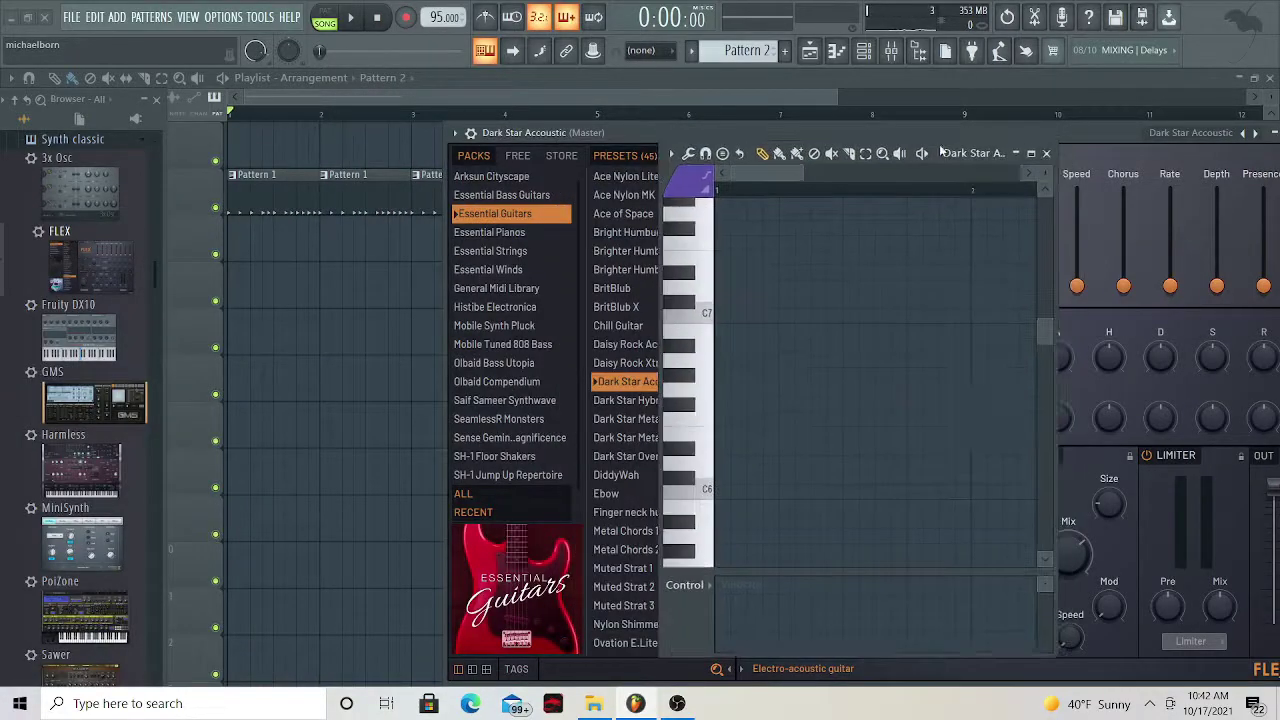
left_click_drag(1052, 130, 912, 89)
left_click(1117, 98)
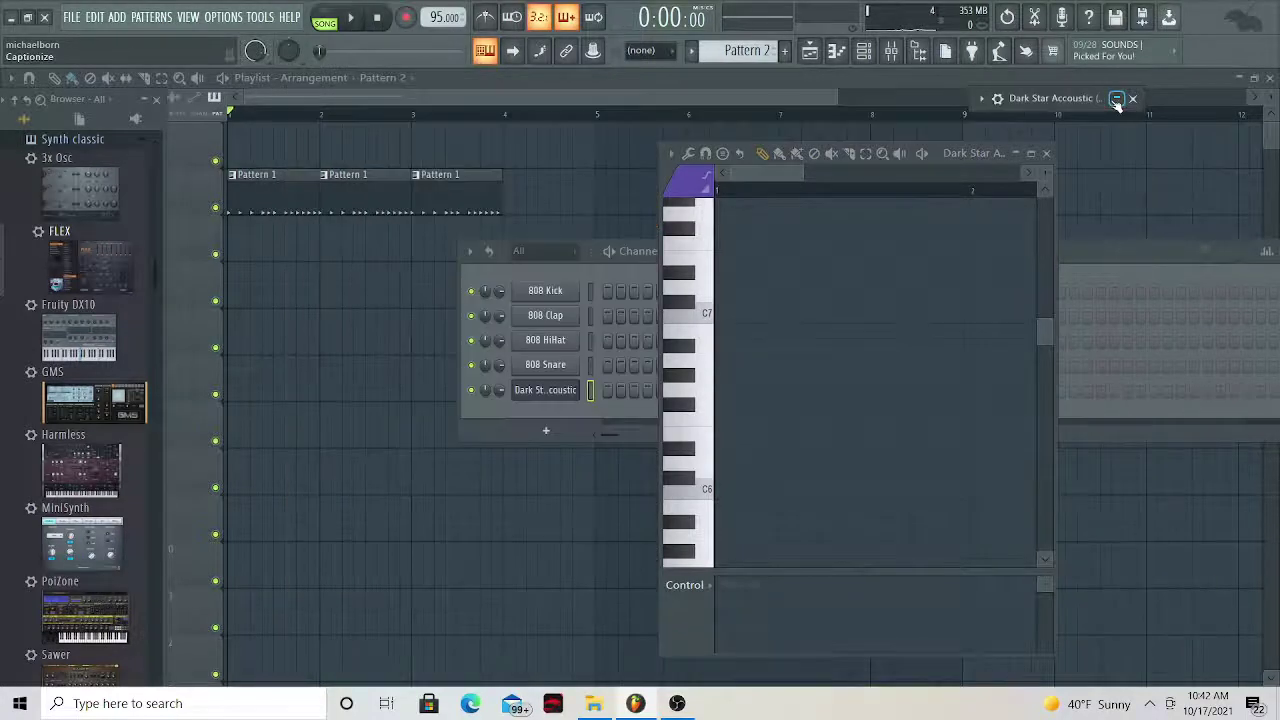
left_click_drag(933, 149, 1085, 101)
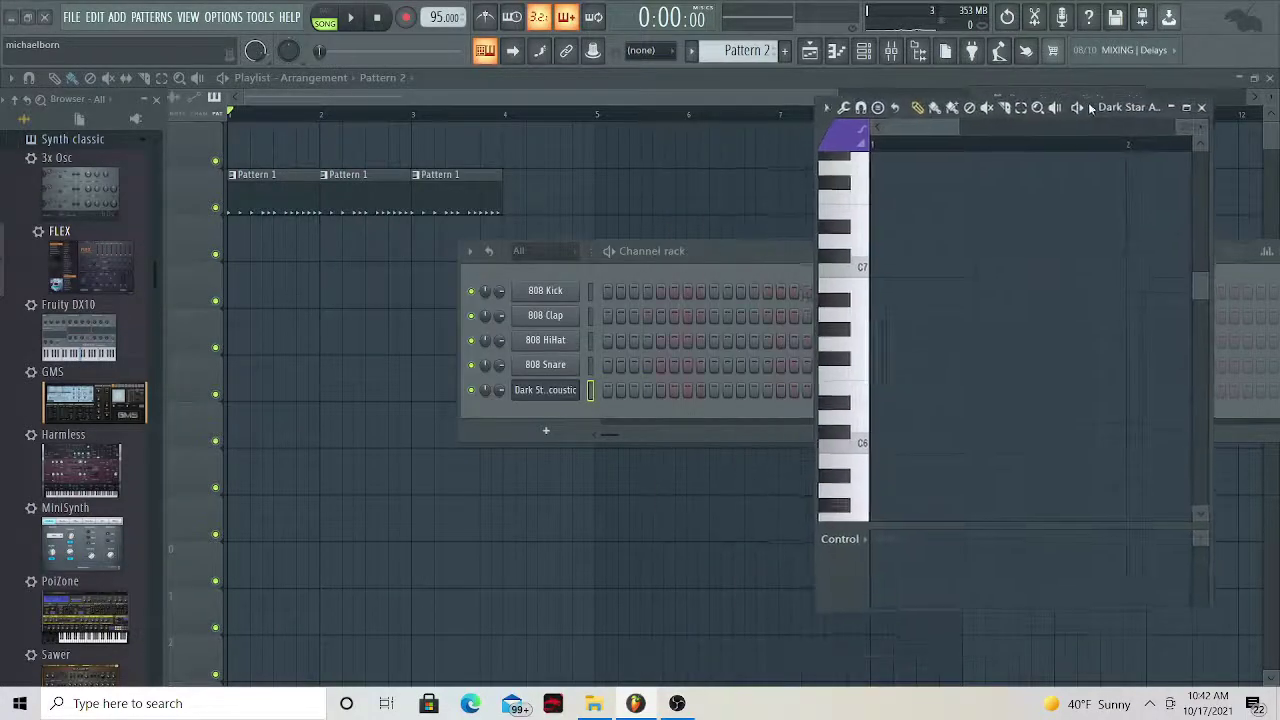
Add two-step notes C5, E5 and B4 in succession from the start of bar 1 in the piano roll
scroll(925, 470, "down", 9)
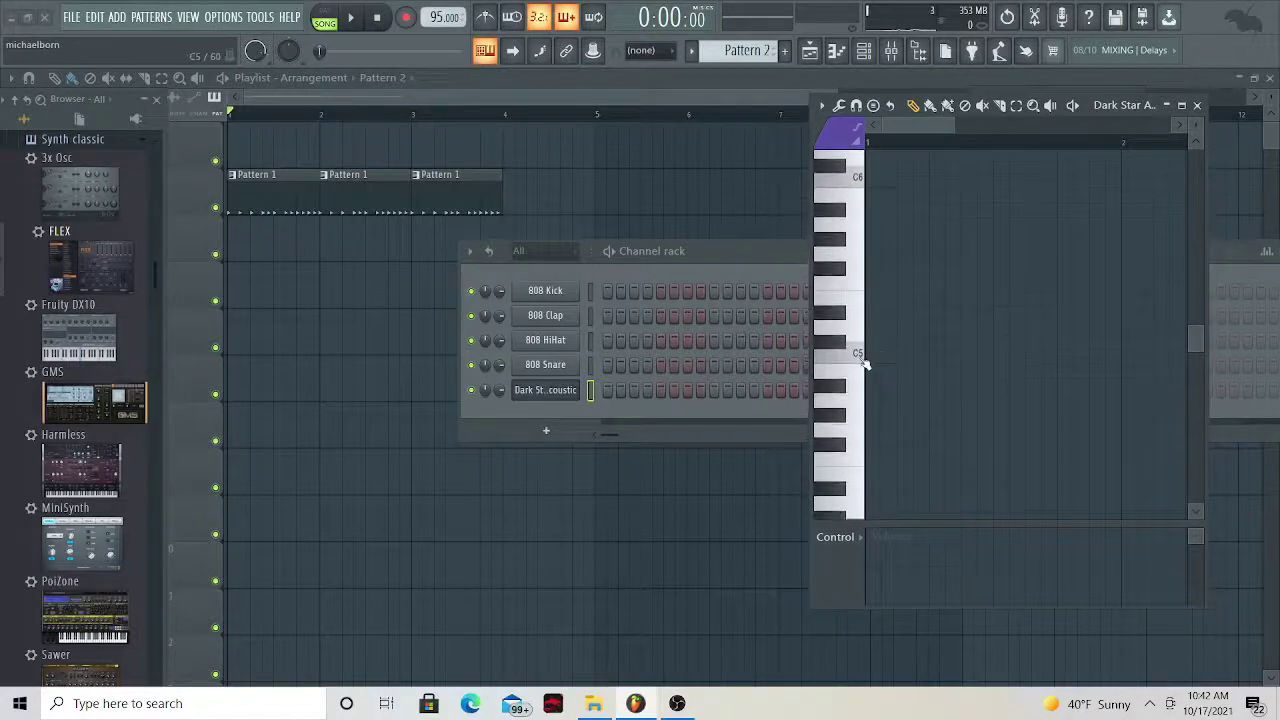
left_click(874, 358)
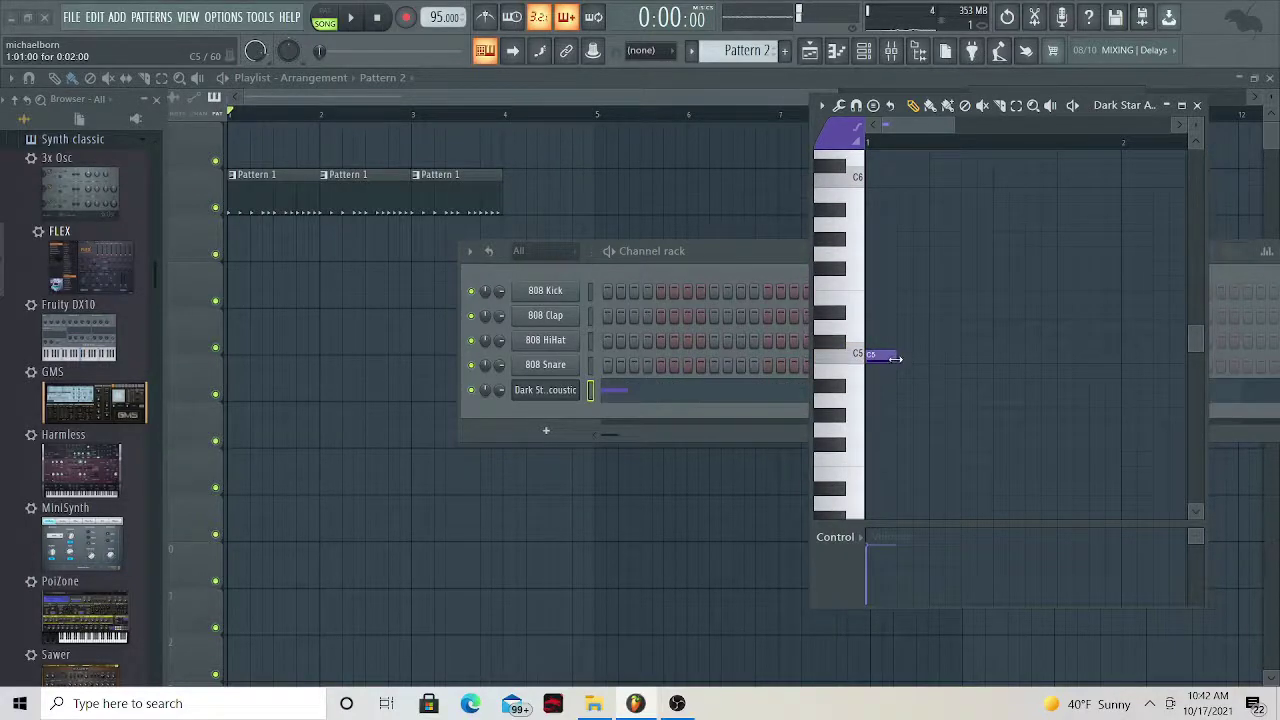
left_click(905, 297)
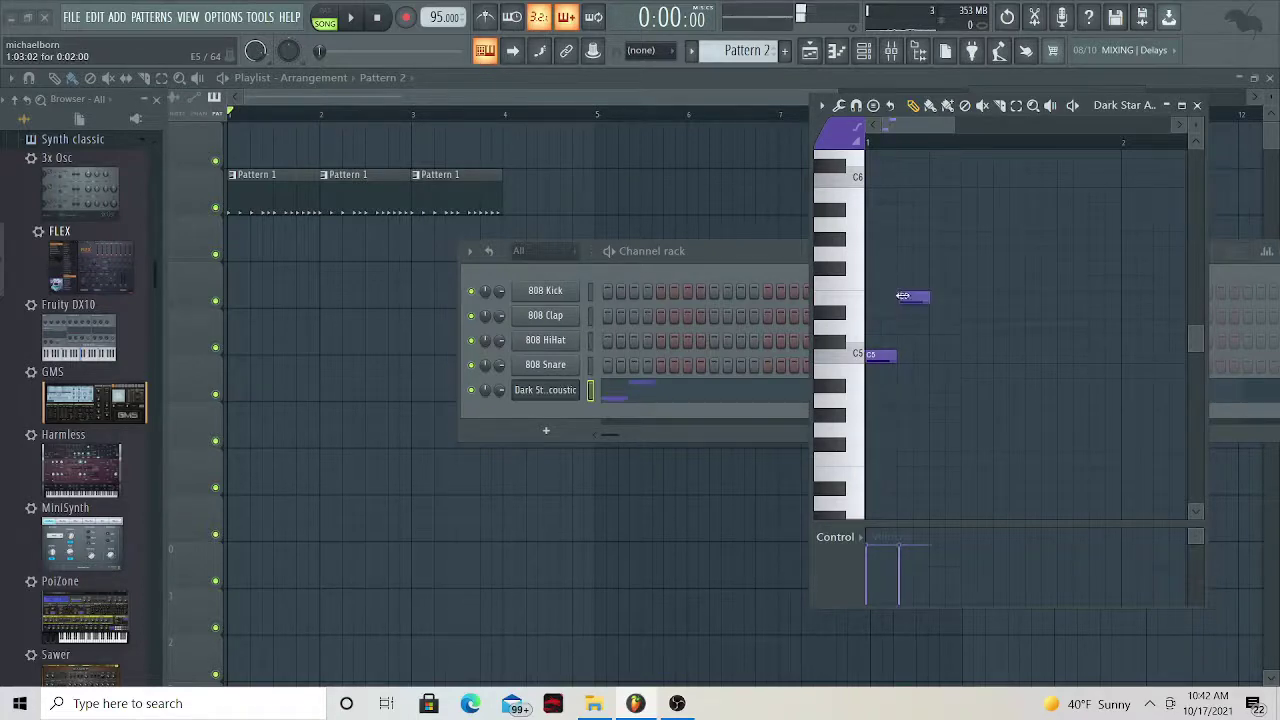
left_click(933, 372)
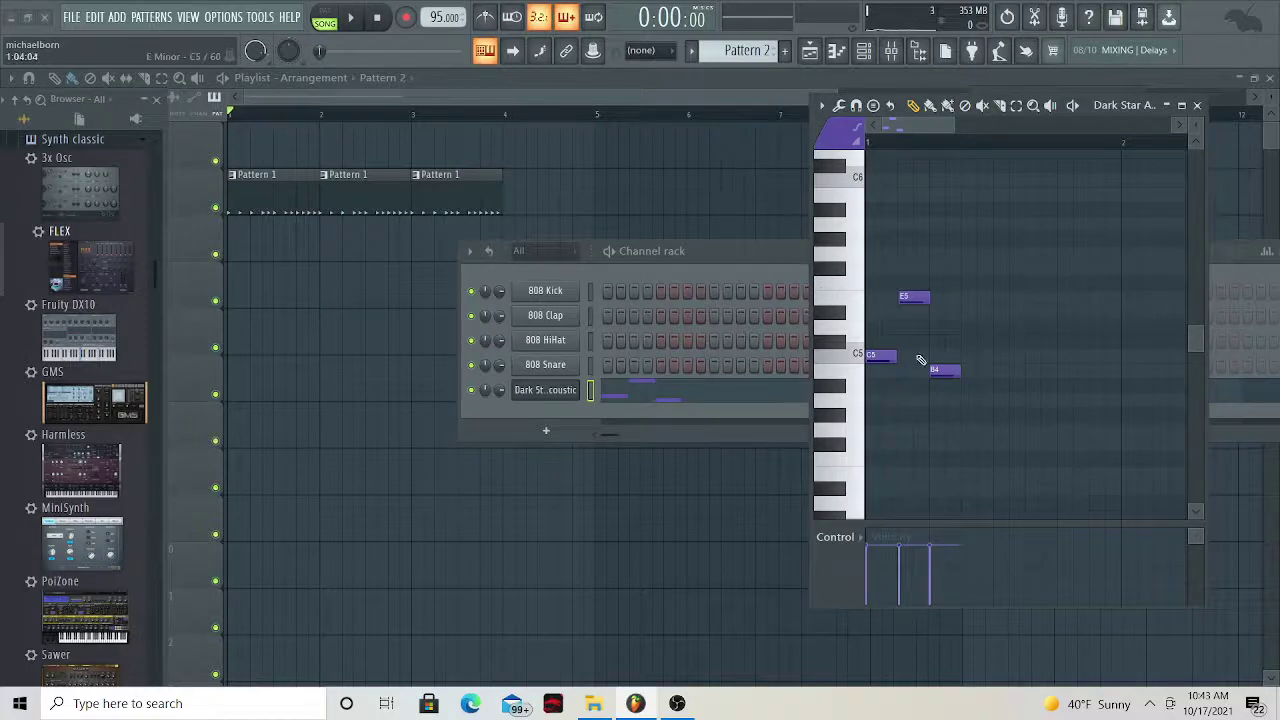
Switch playback from song to pattern mode and play back the three-note melody in Pattern 2
left_click(325, 20)
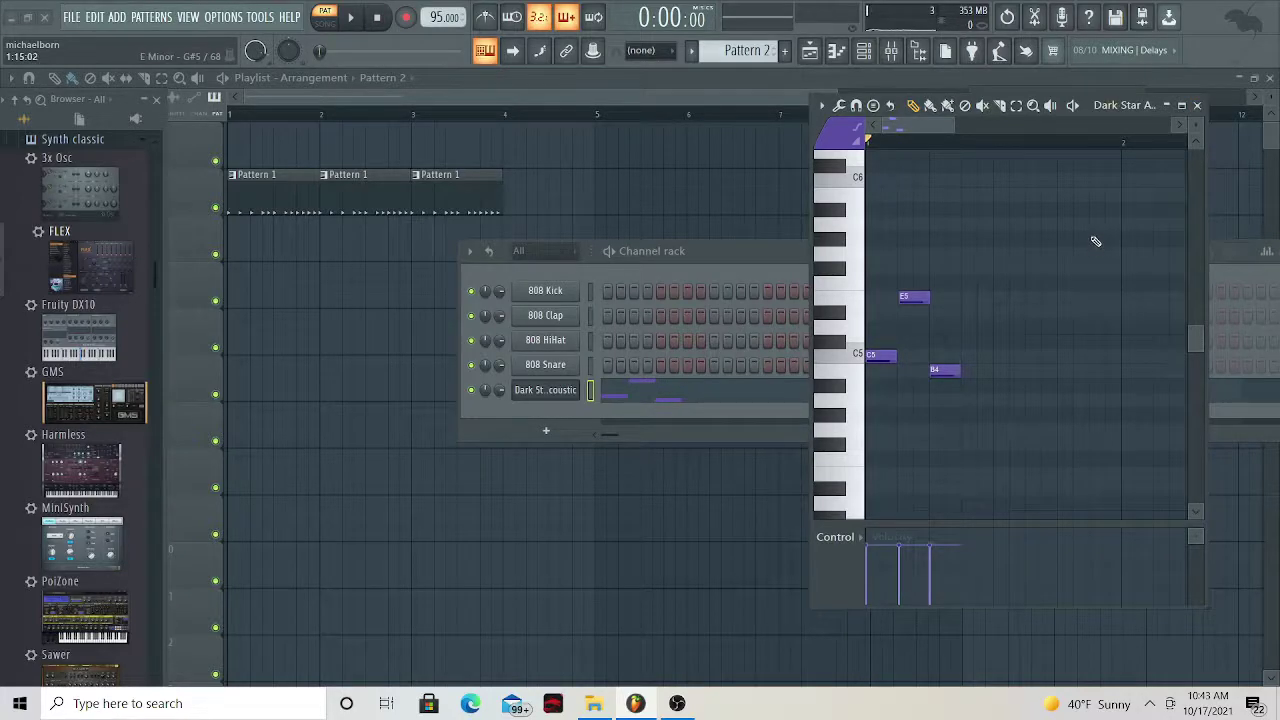
key("space")
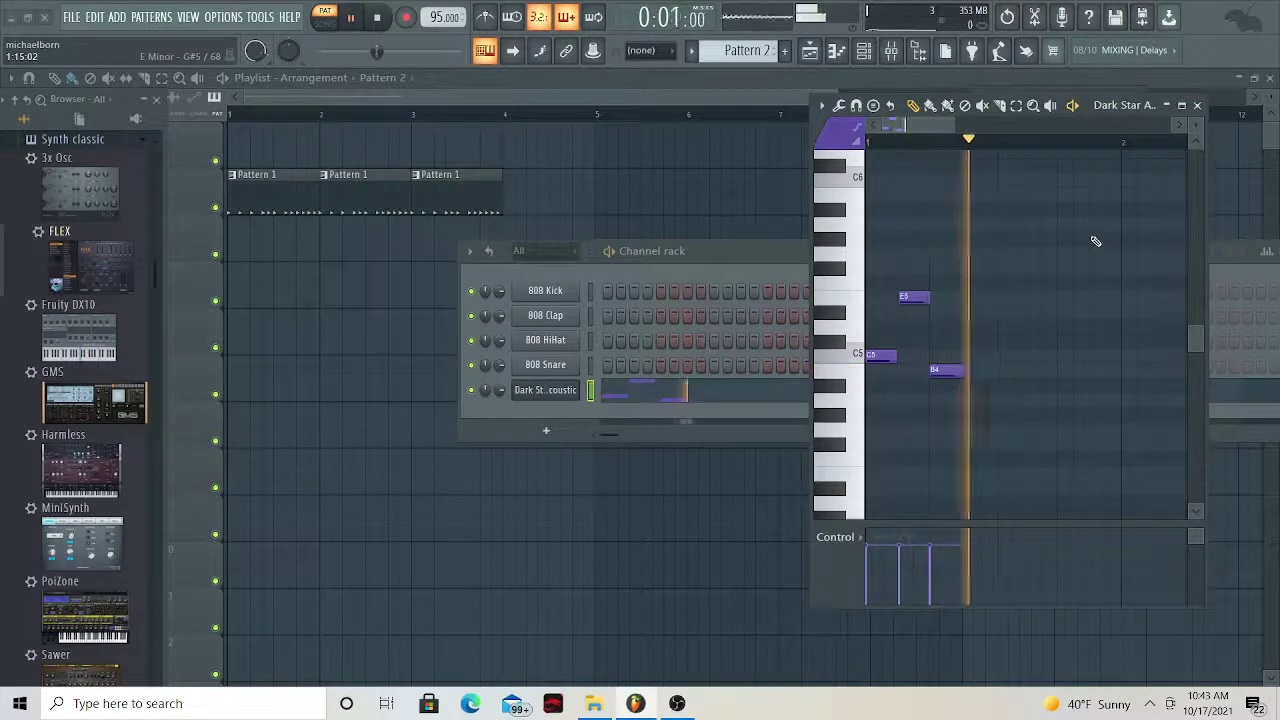
key("space")
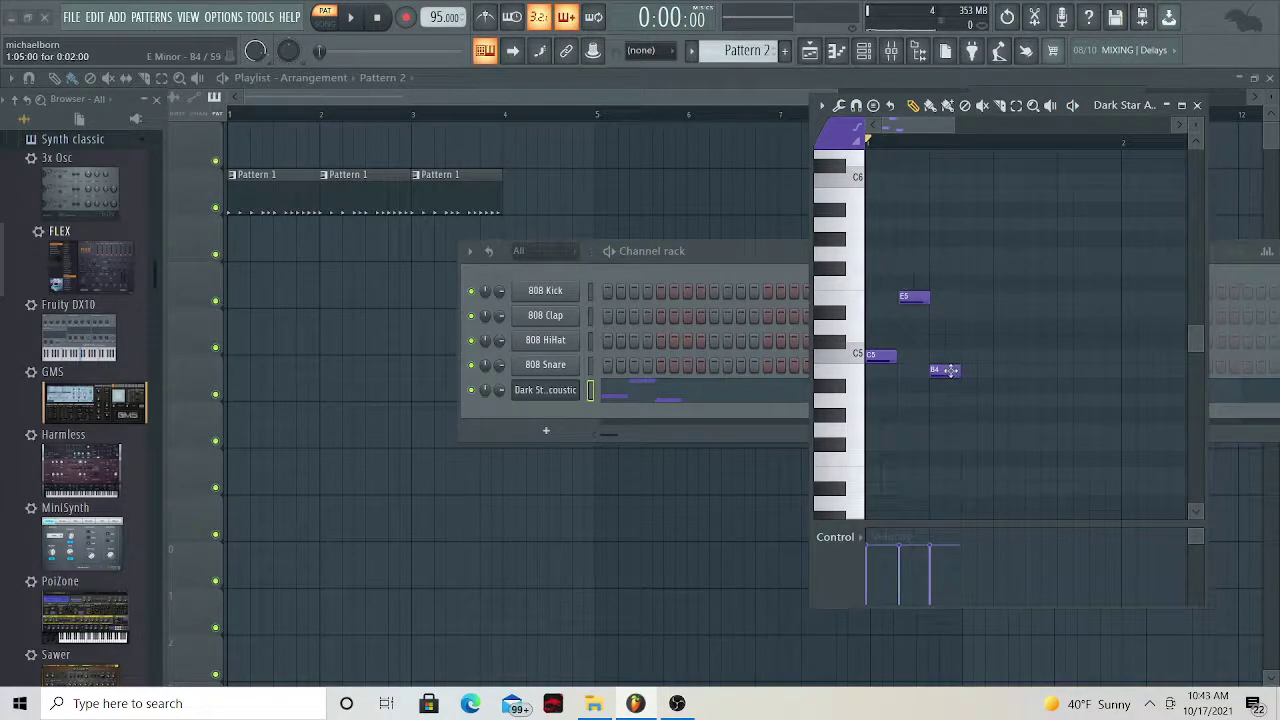
Raise the melody's third note to C5 and play the pattern back
left_click_drag(950, 370, 953, 352)
key("space")
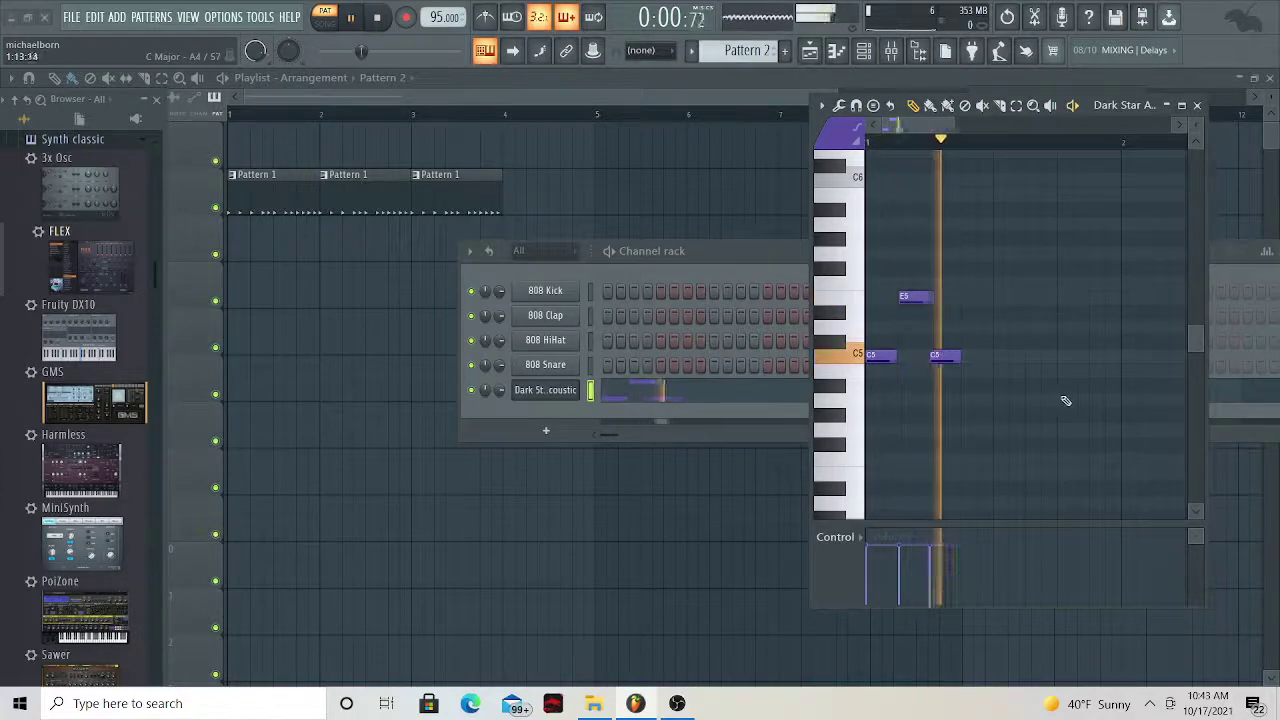
key("space")
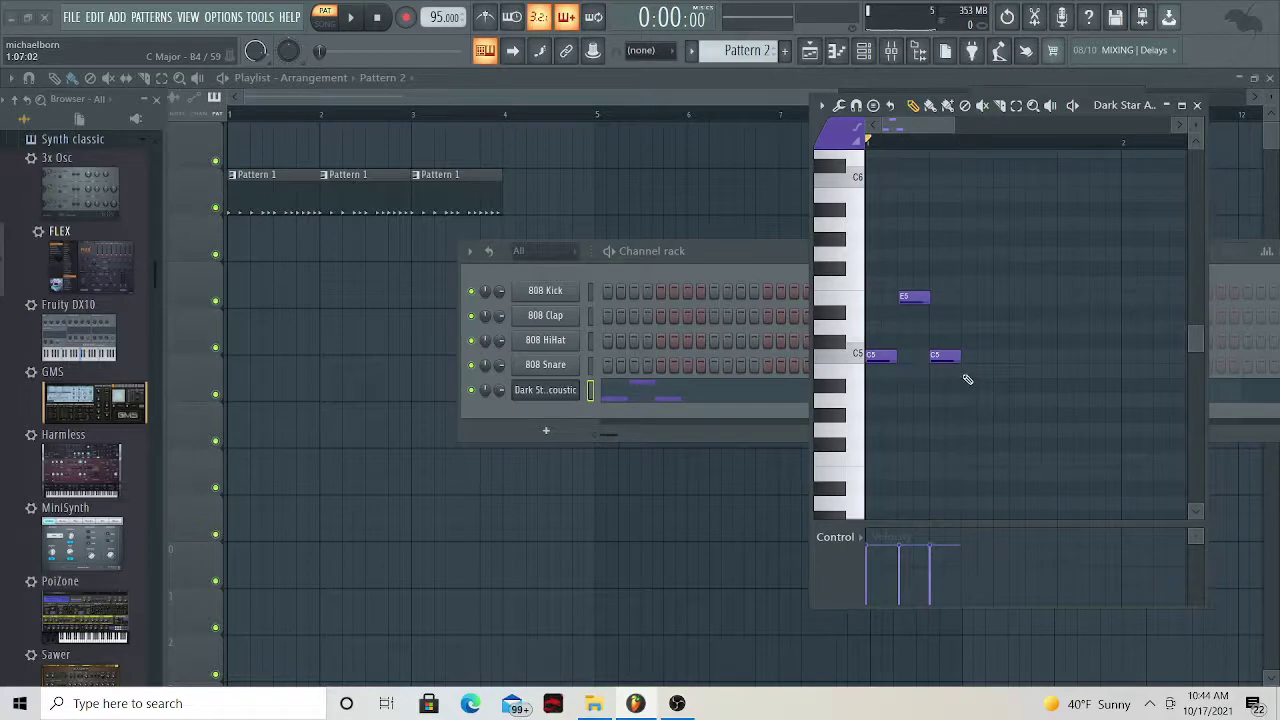
Add a B4 note directly after the second C5 and play the pattern back
left_click(972, 372)
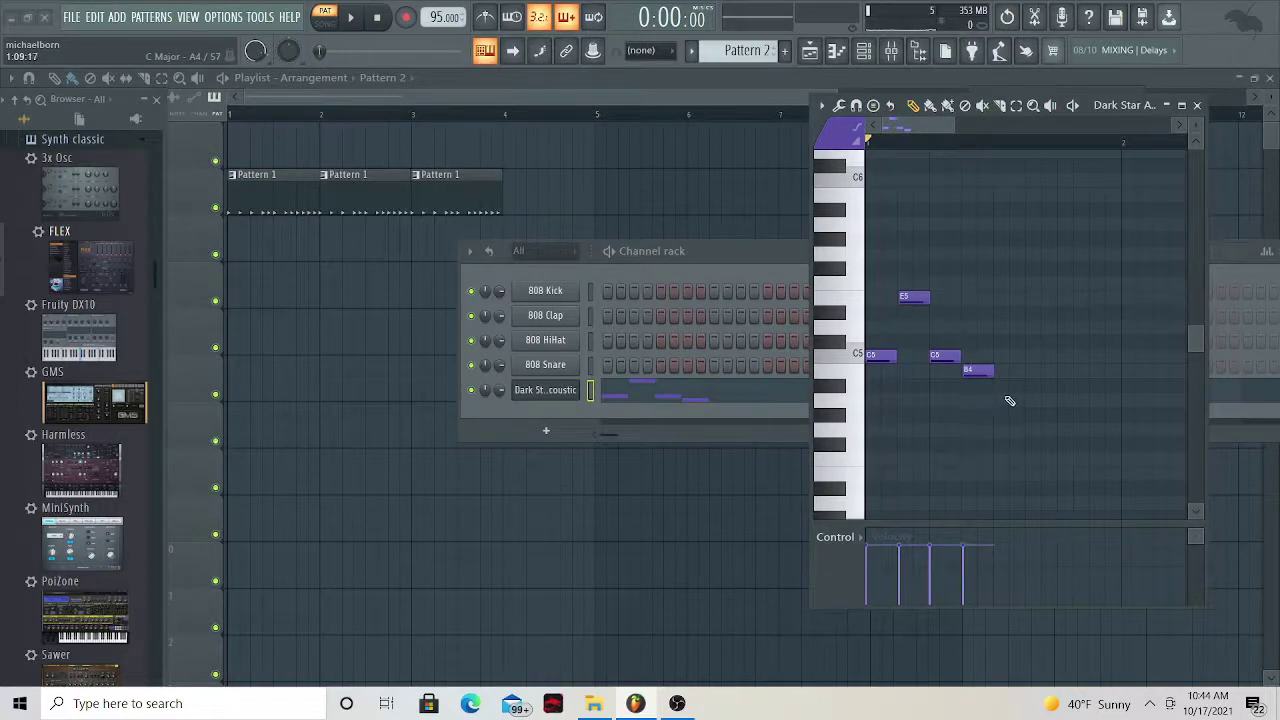
left_click(676, 704)
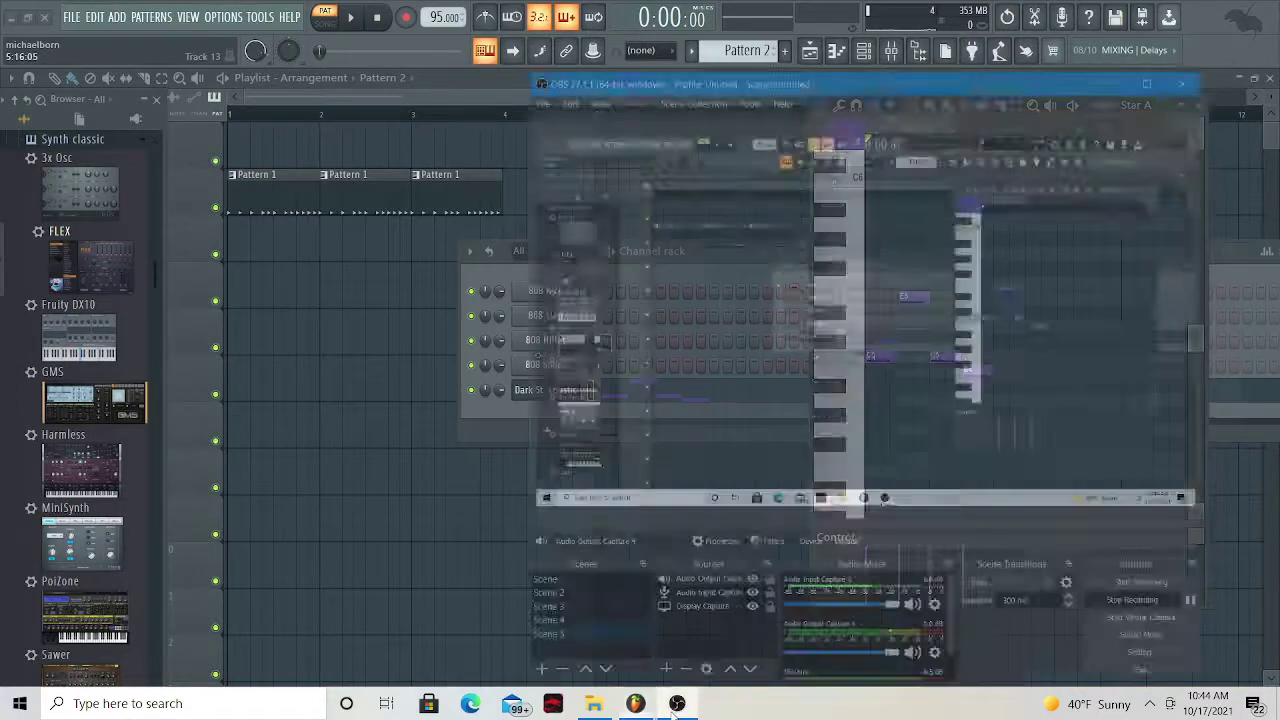
left_click(676, 704)
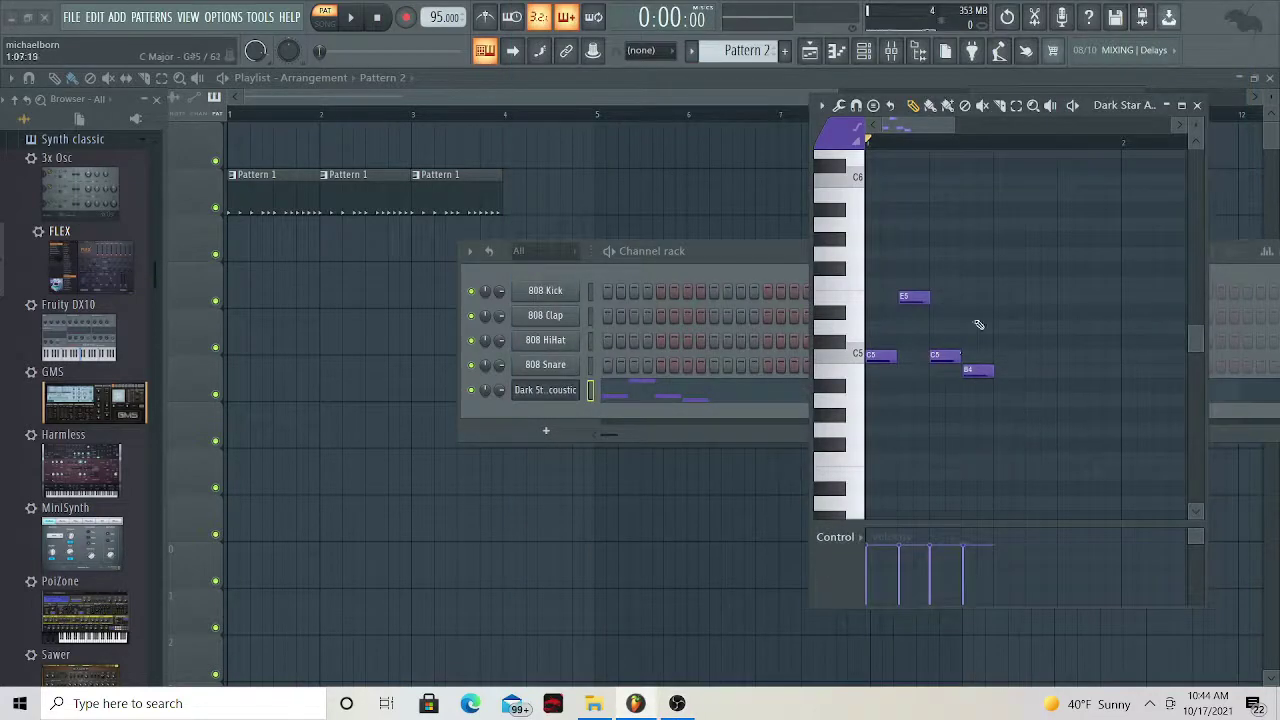
key("space")
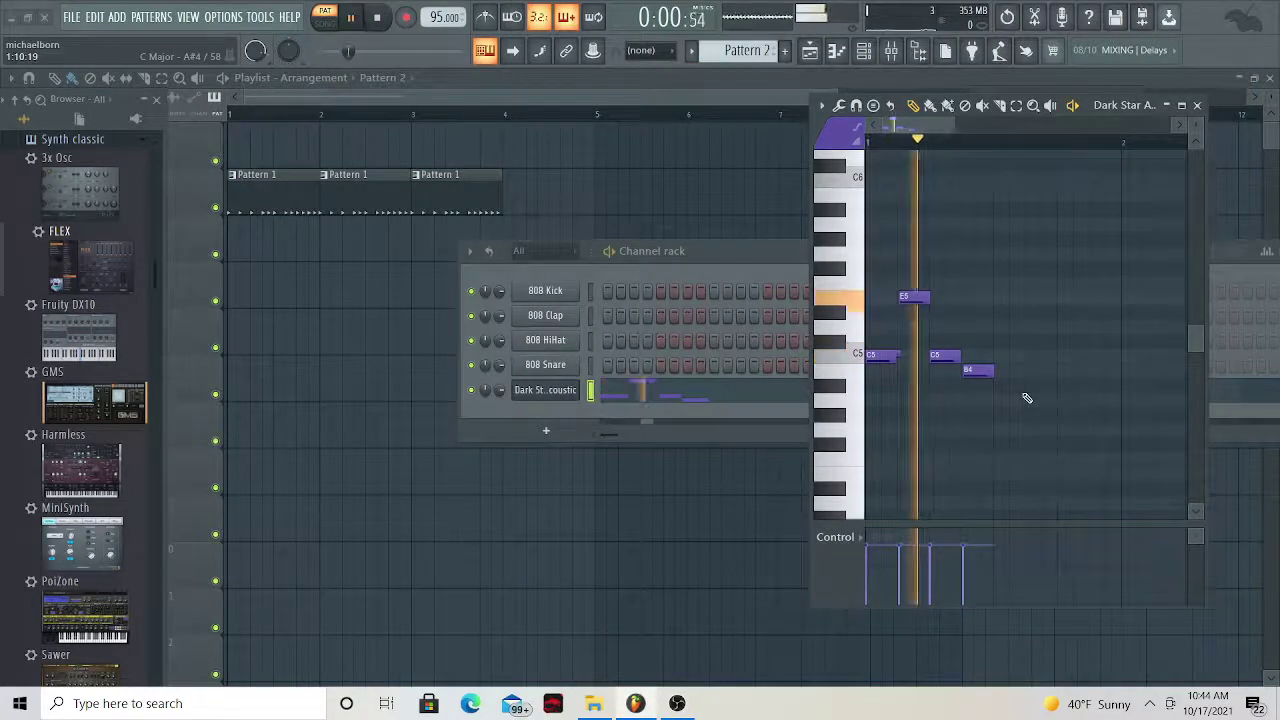
key("space")
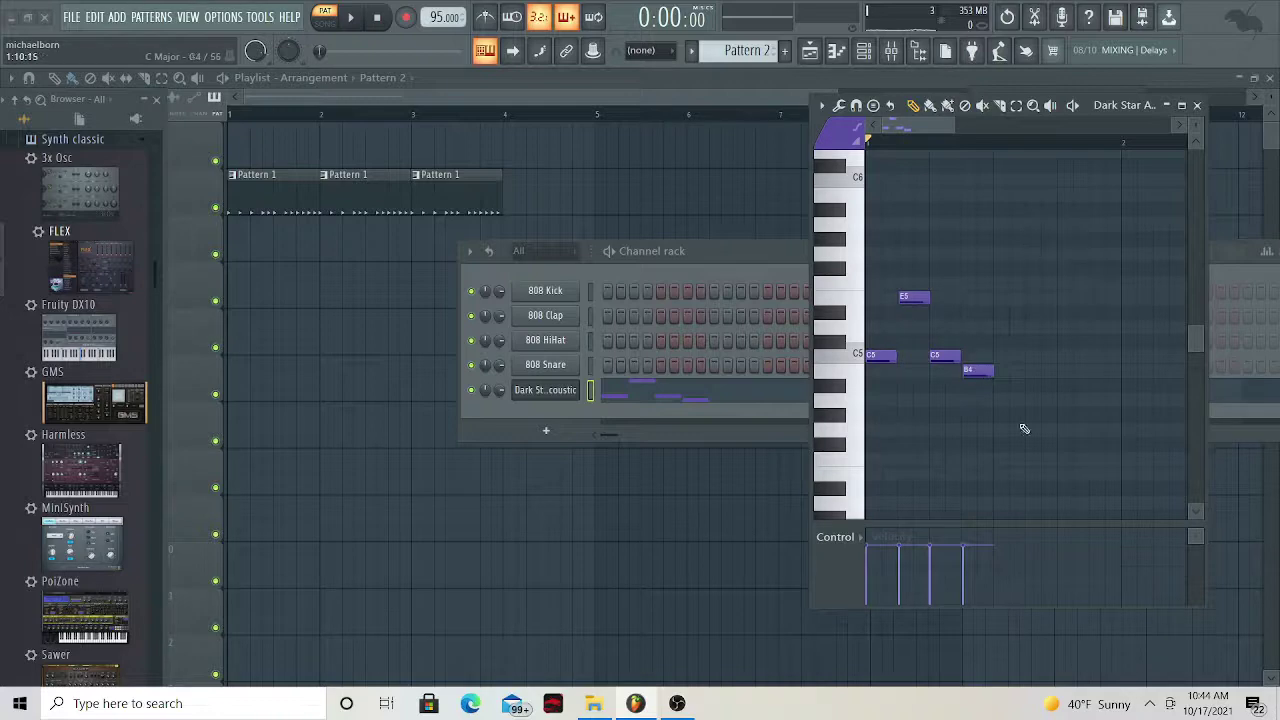
Add a four-step A4 note directly after the B4 and play the pattern back
scroll(1026, 432, "up", 3)
scroll(1039, 444, "down", 3)
left_click(1000, 401)
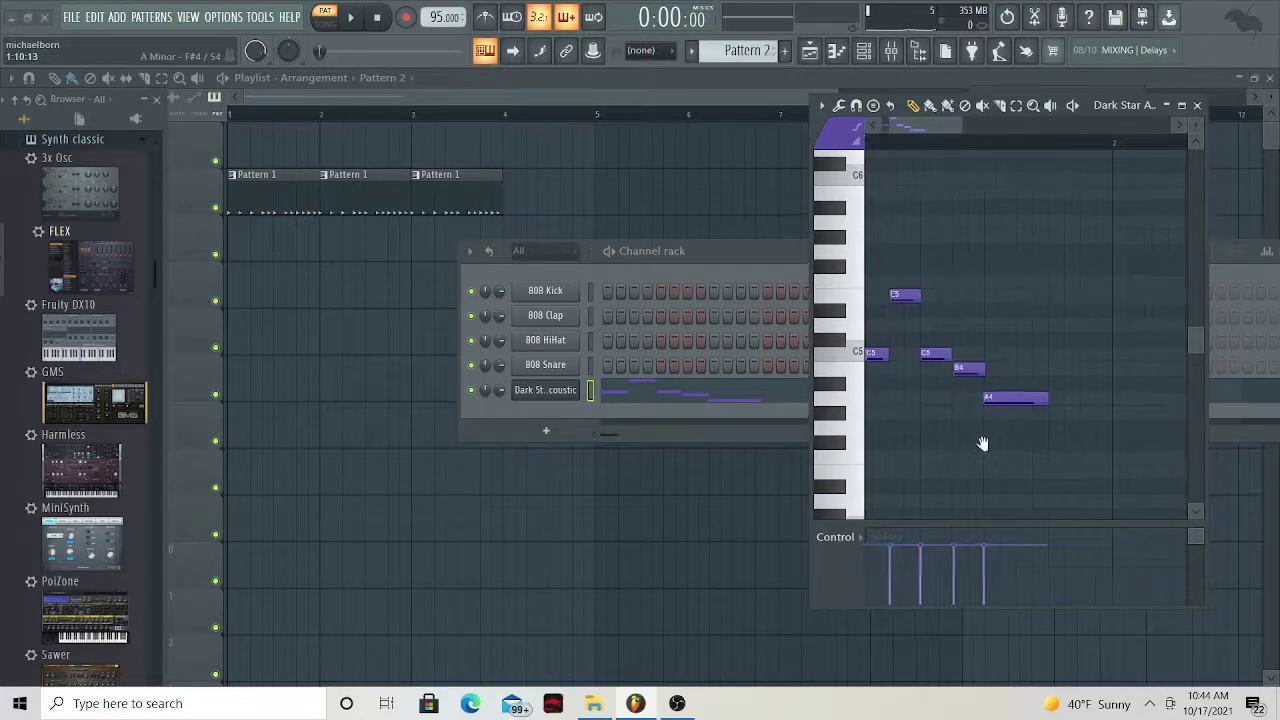
scroll(1060, 440, "down", 1)
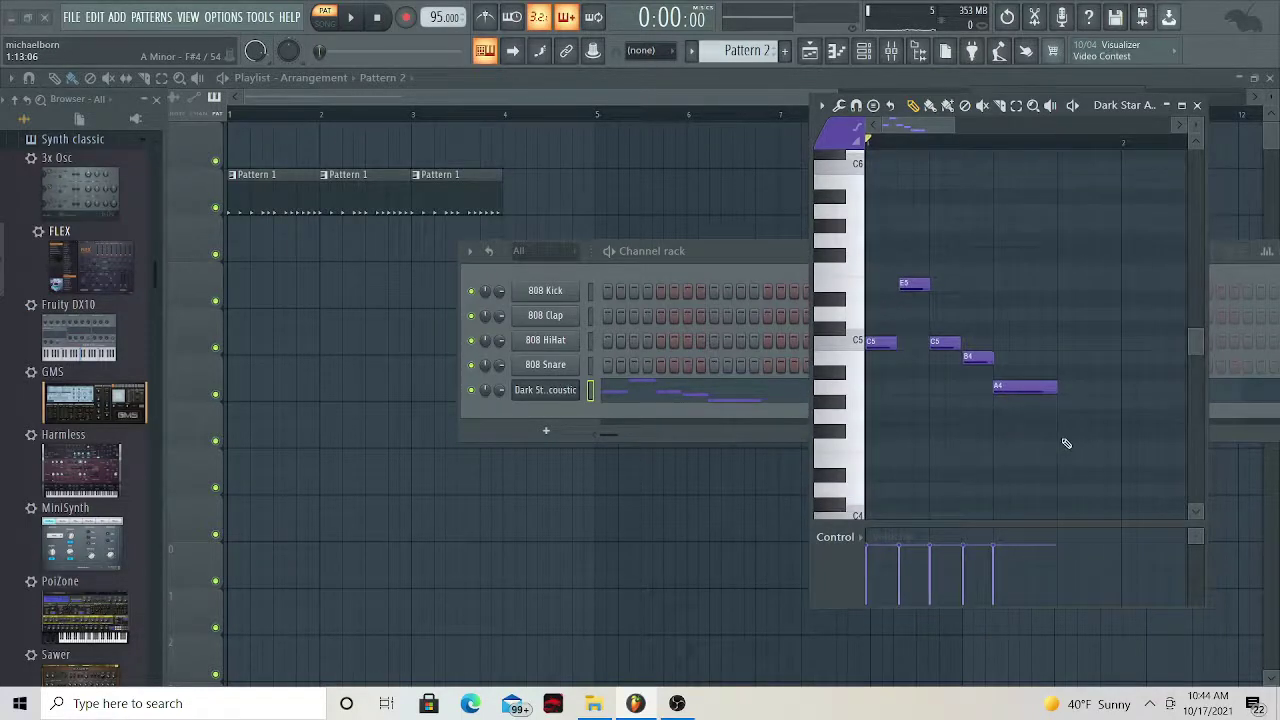
key("space")
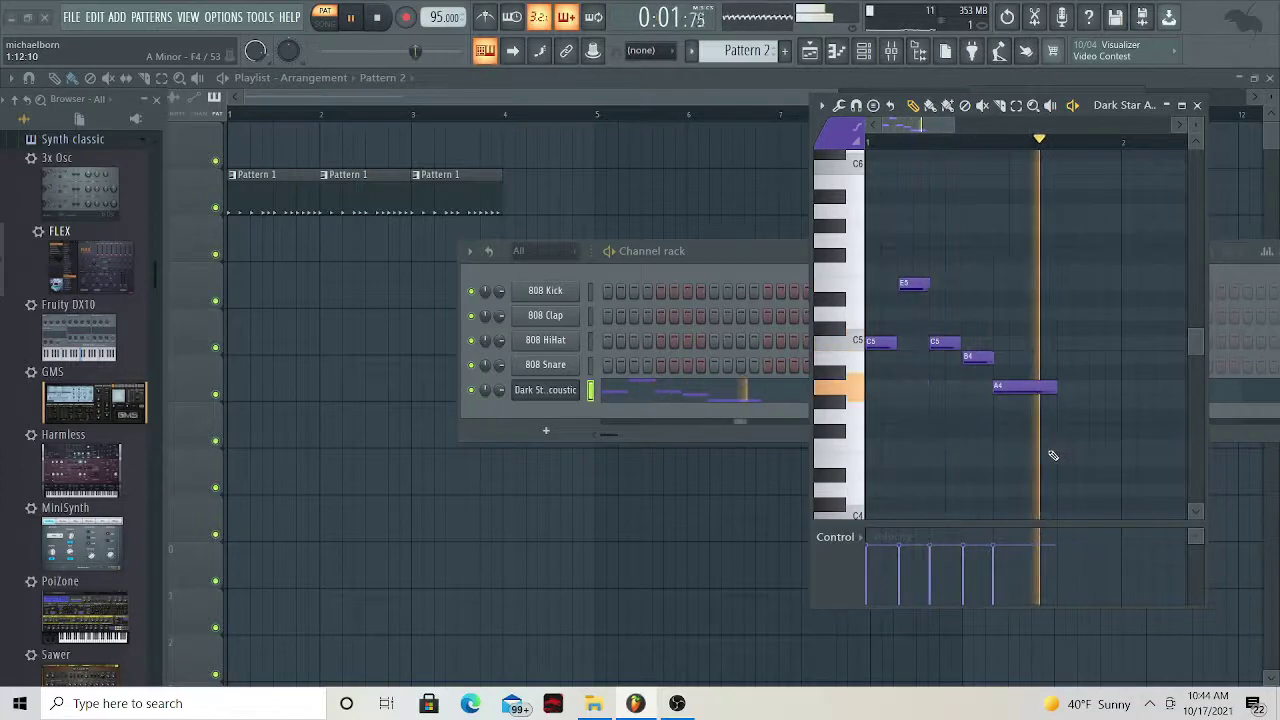
Shorten the A4 note to about three steps, add a two-step D5 one step after it, and play the pattern back
key("space")
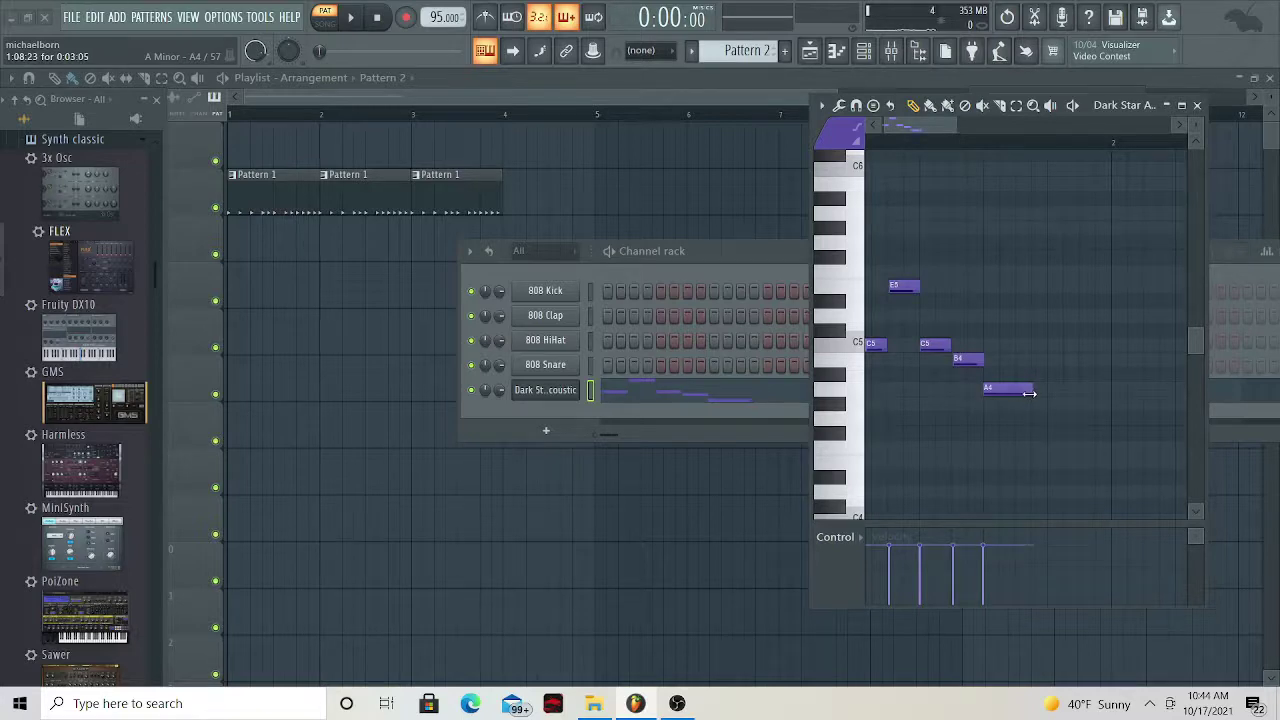
left_click(1052, 314)
left_click_drag(1052, 314, 1047, 314)
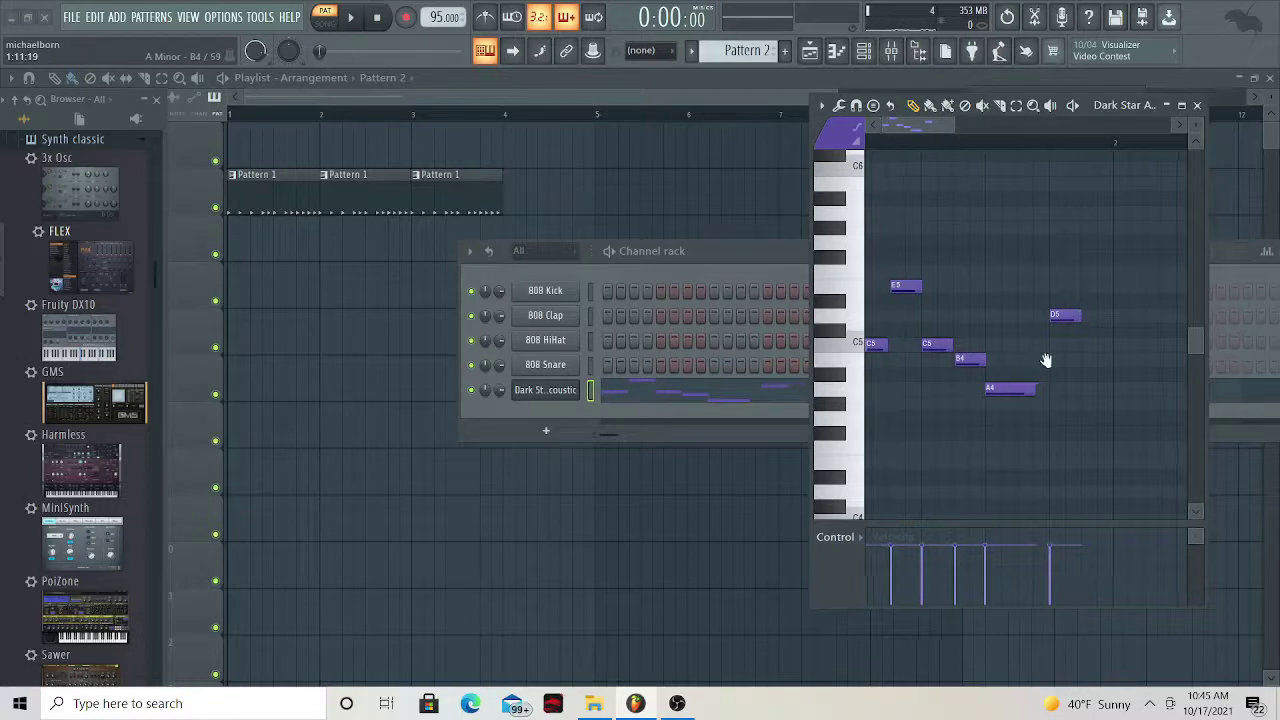
key("space")
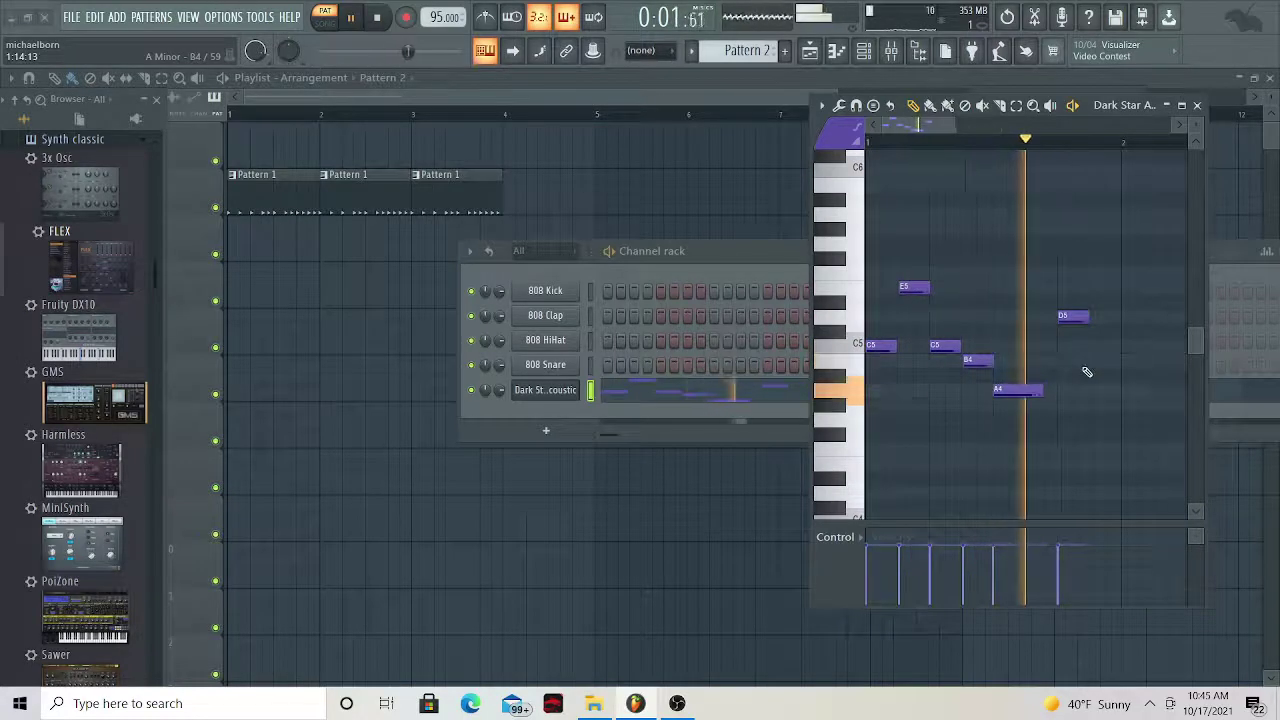
key("space")
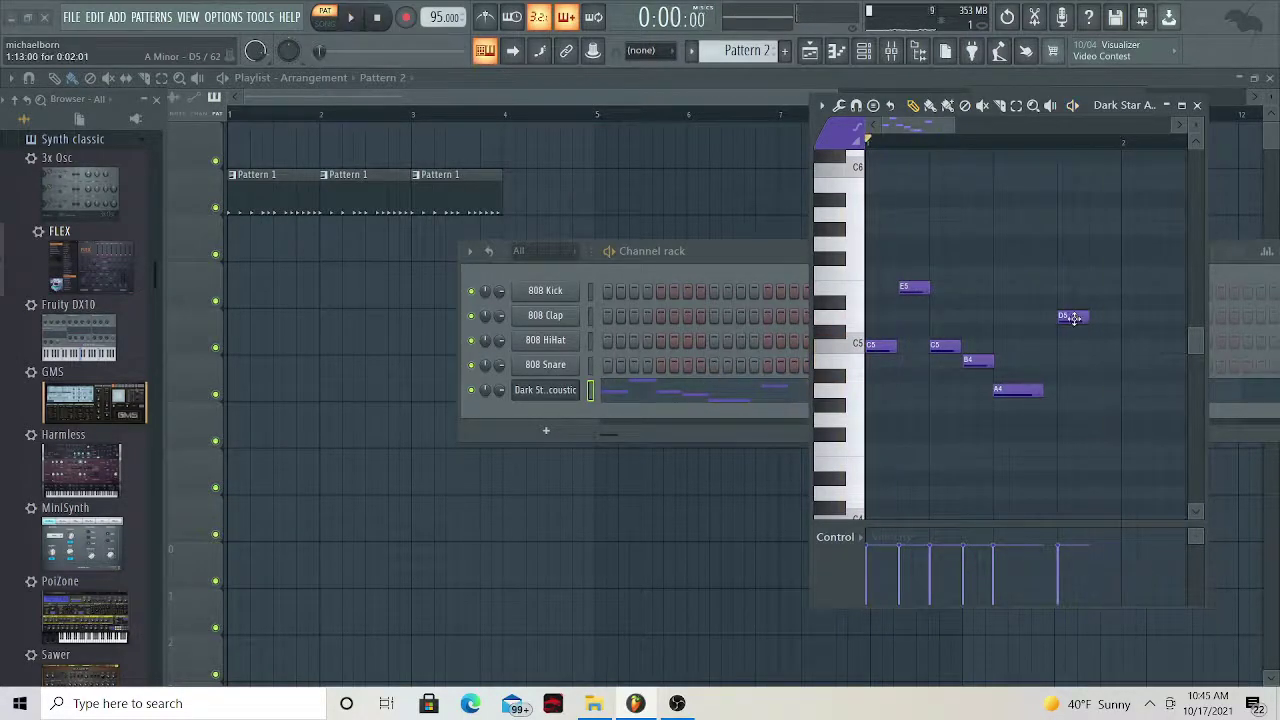
Raise the melody's last note to F5 and play the pattern back
left_click_drag(1072, 318, 1080, 270)
key("space")
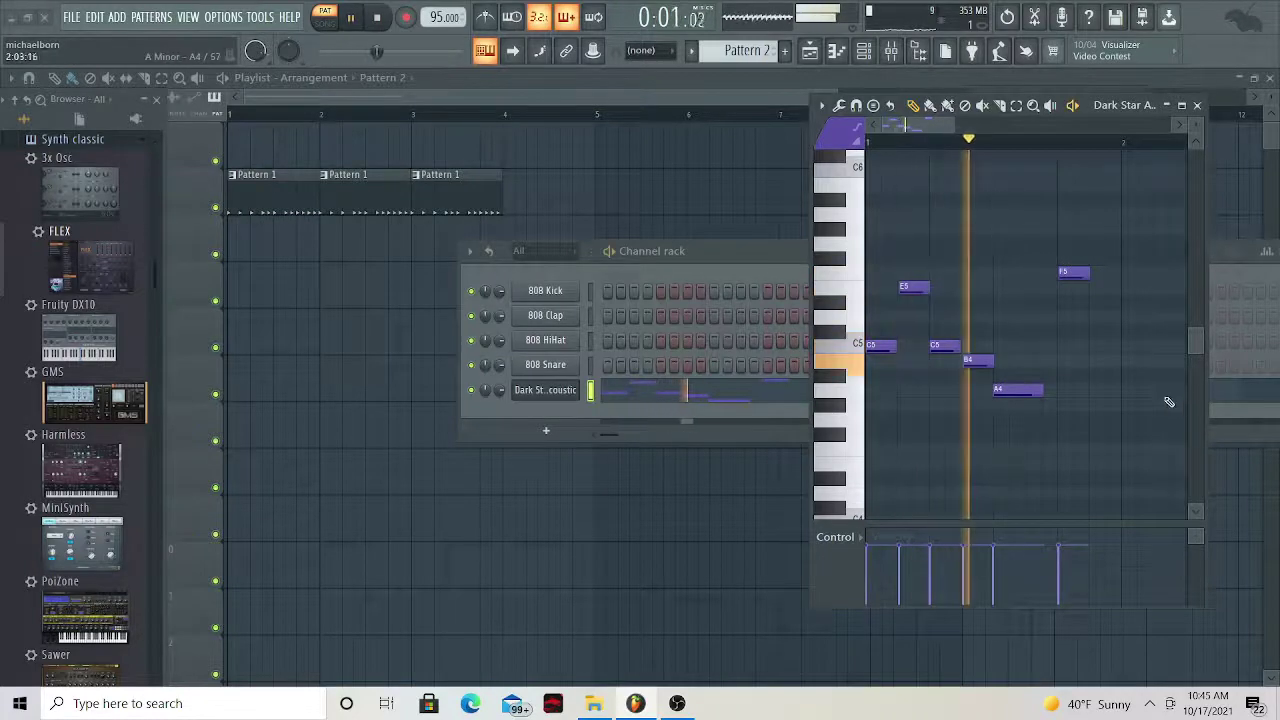
key("space")
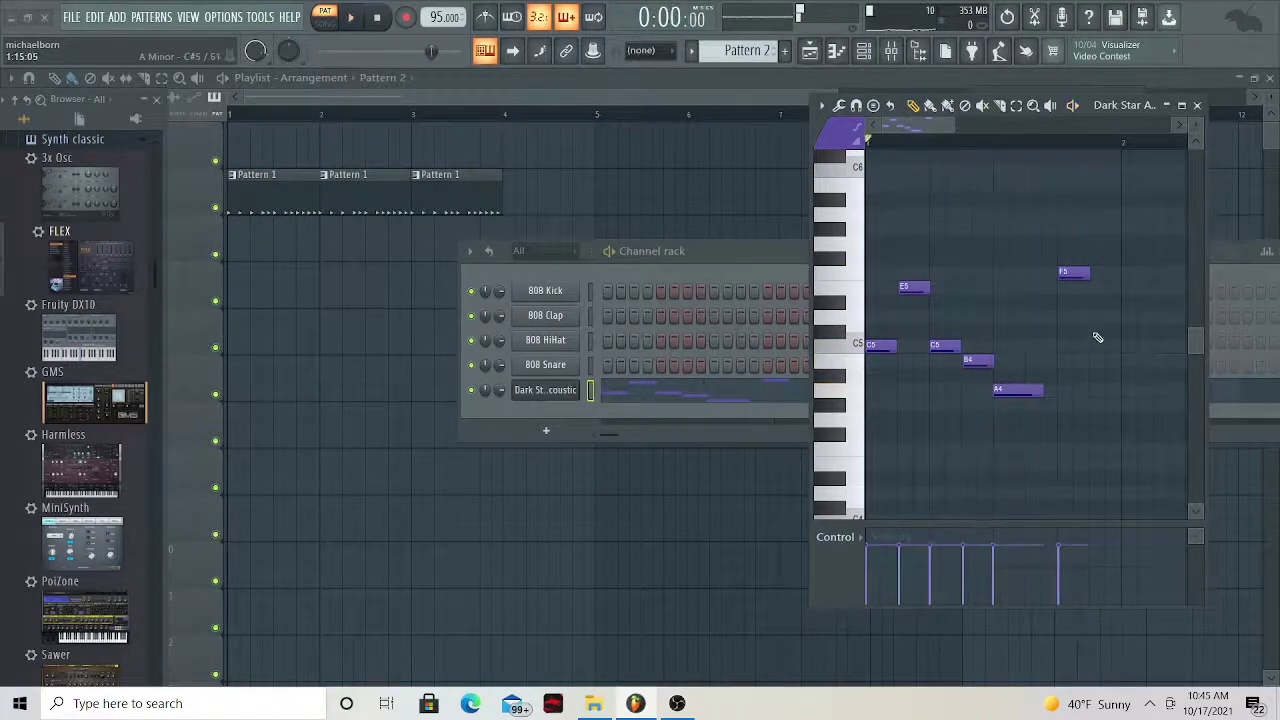
Lower the melody's last note to E5 and play the pattern back
left_click(1073, 276)
left_click_drag(1074, 289, 1073, 295)
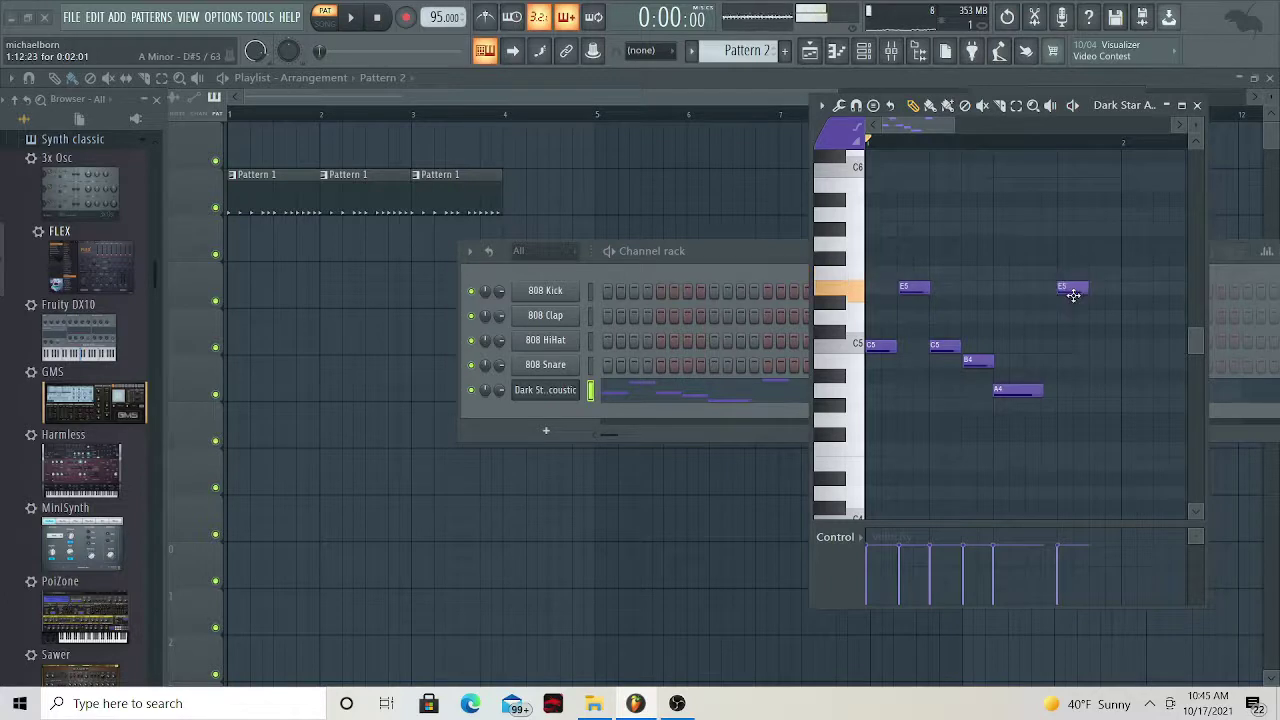
key("space")
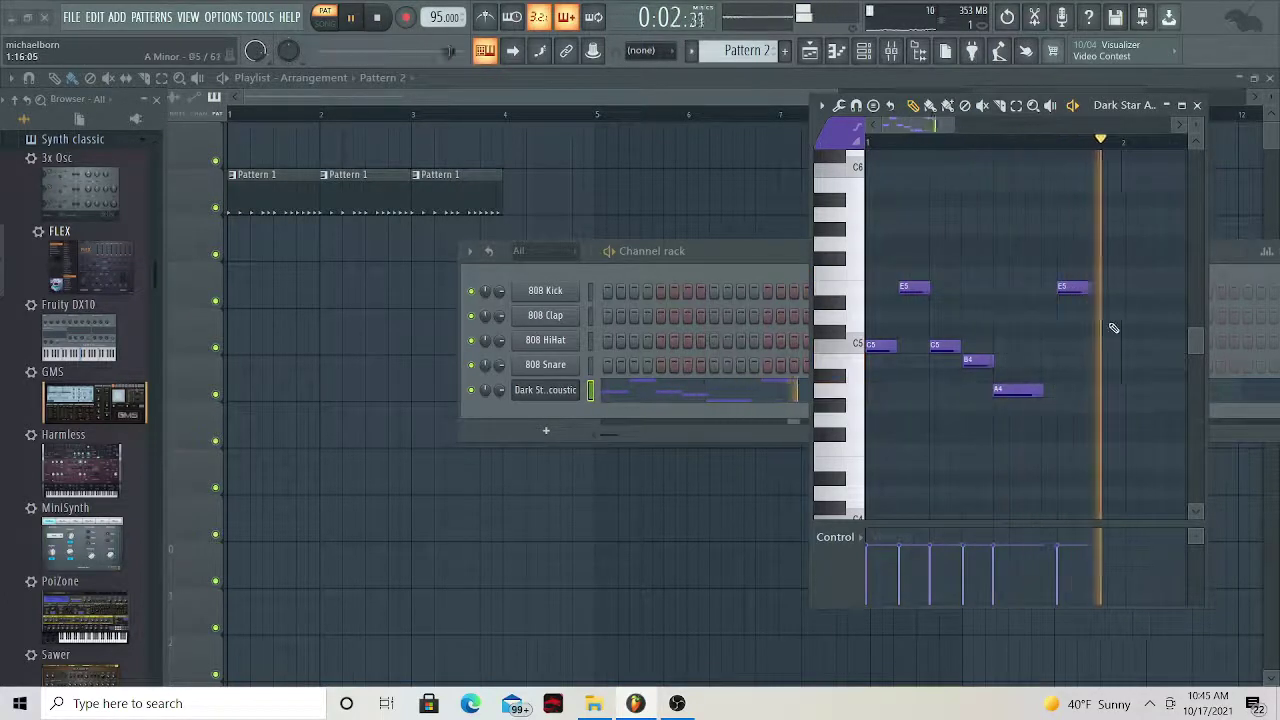
key("space")
Add a D5 note, audition the pattern, and place the note directly after the last E5 with a length of four steps
left_click_drag(1068, 380, 1048, 378)
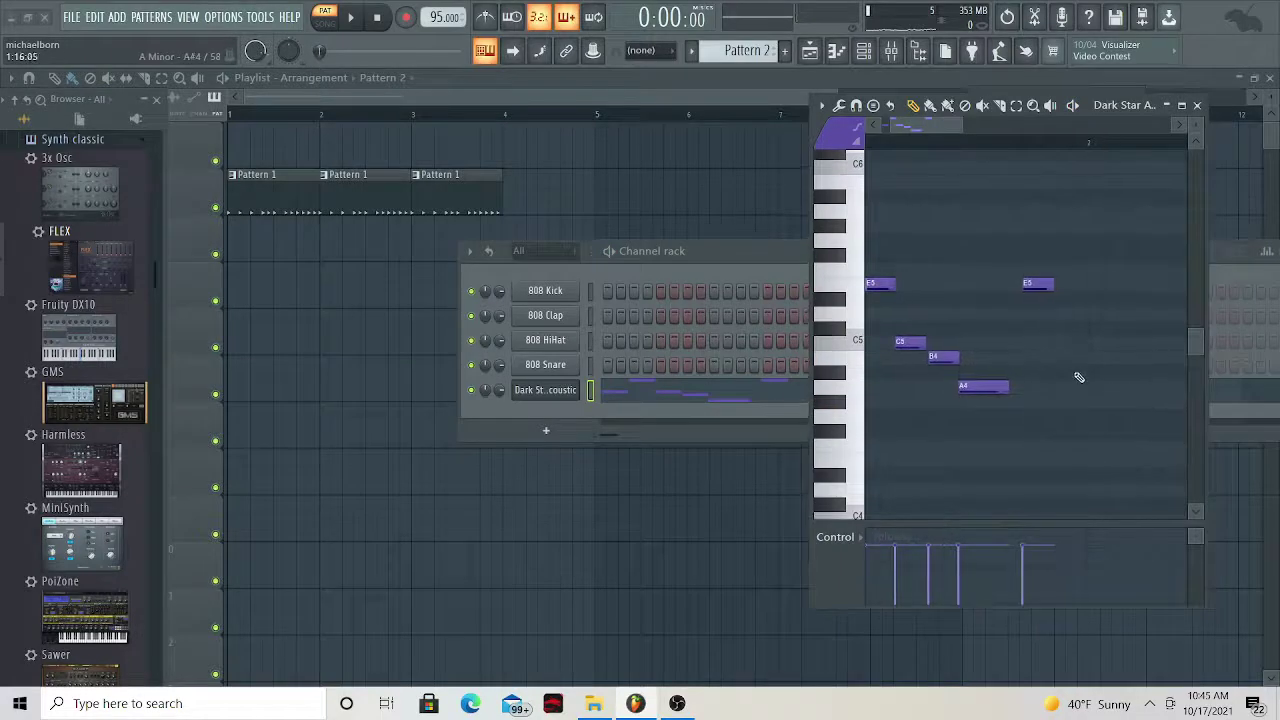
left_click(1092, 315)
key("space")
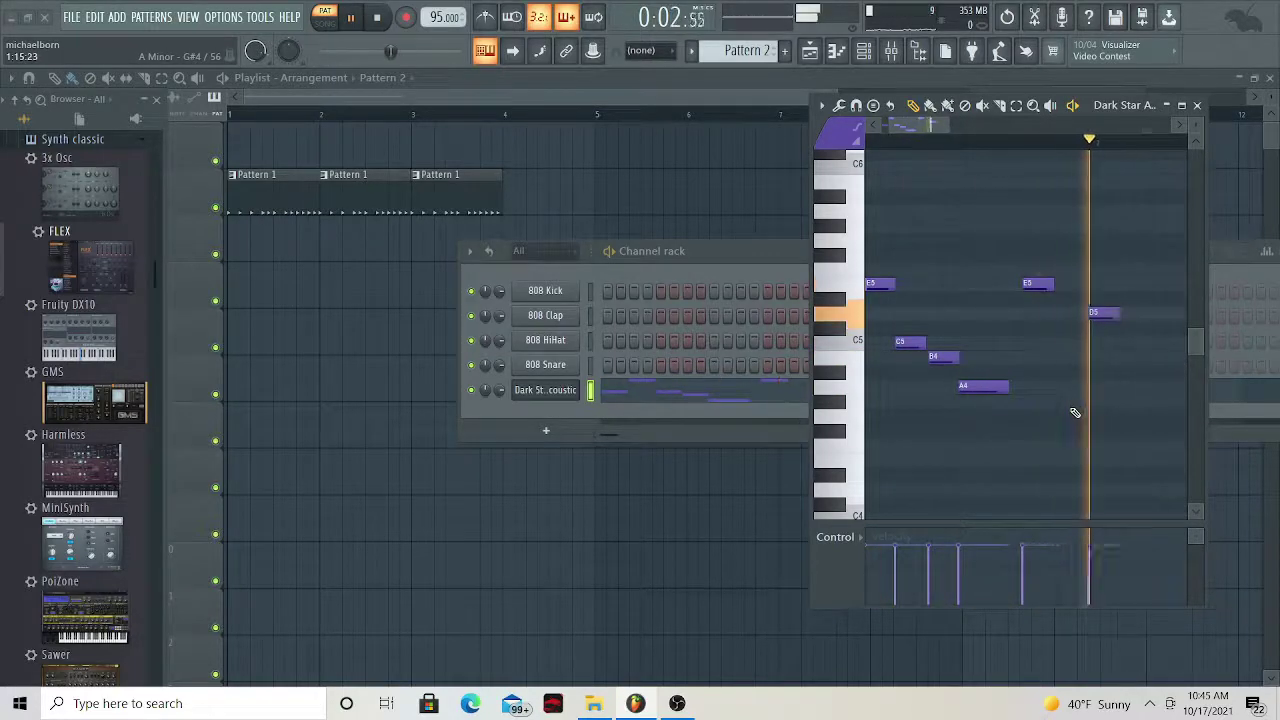
key("space")
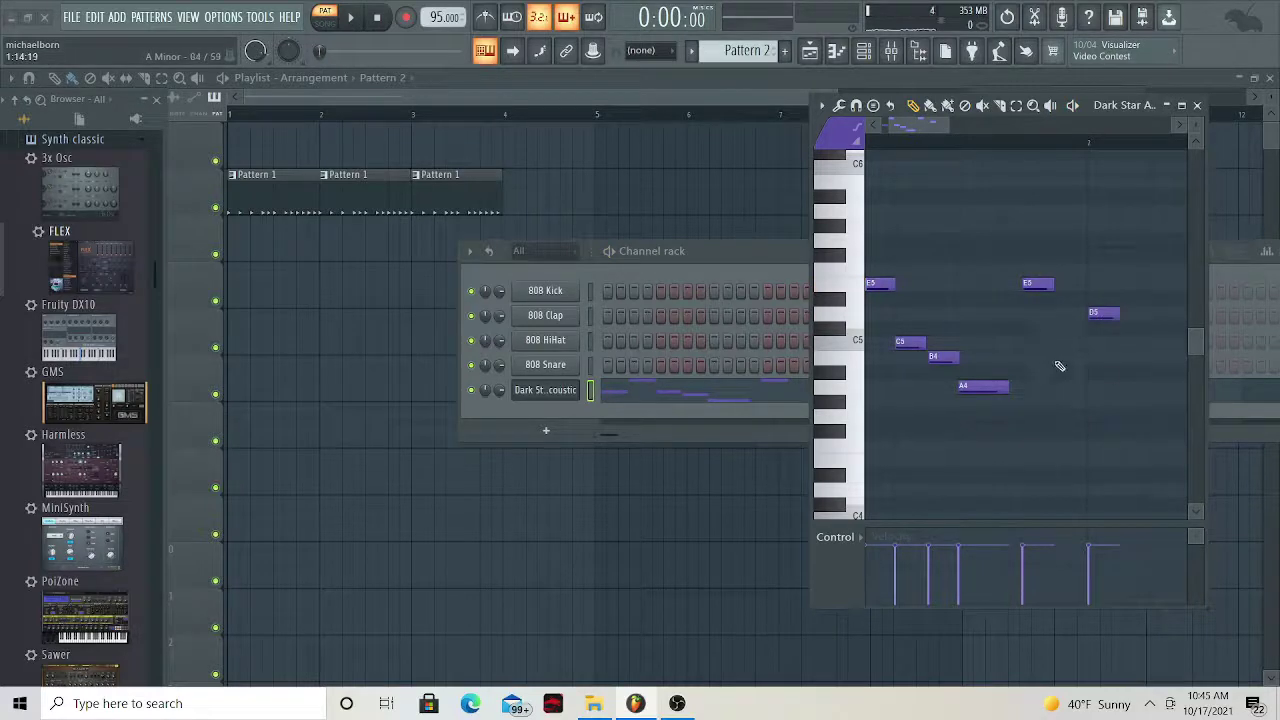
left_click_drag(1062, 364, 1112, 320)
left_click_drag(1115, 378, 1070, 330)
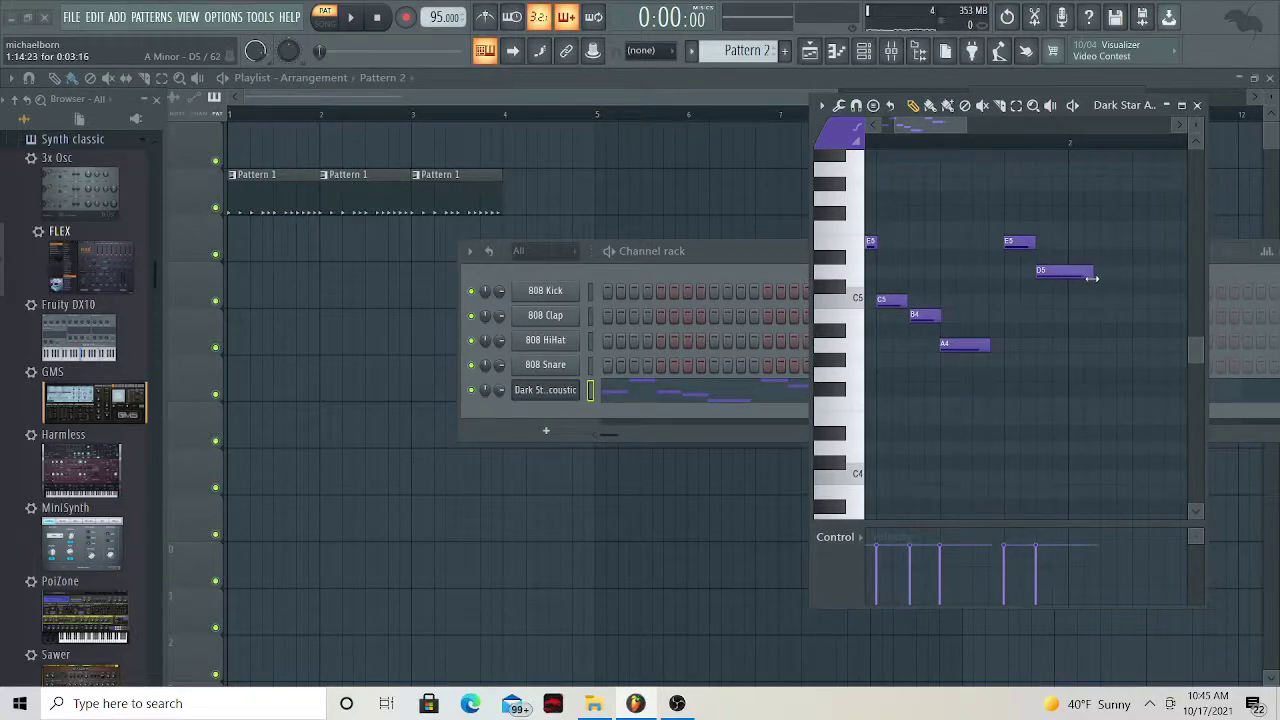
Add a two-step A4 note two steps after the D5 in bar 2 and play the pattern back
left_click(1128, 345)
scroll(1070, 360, "right", 2)
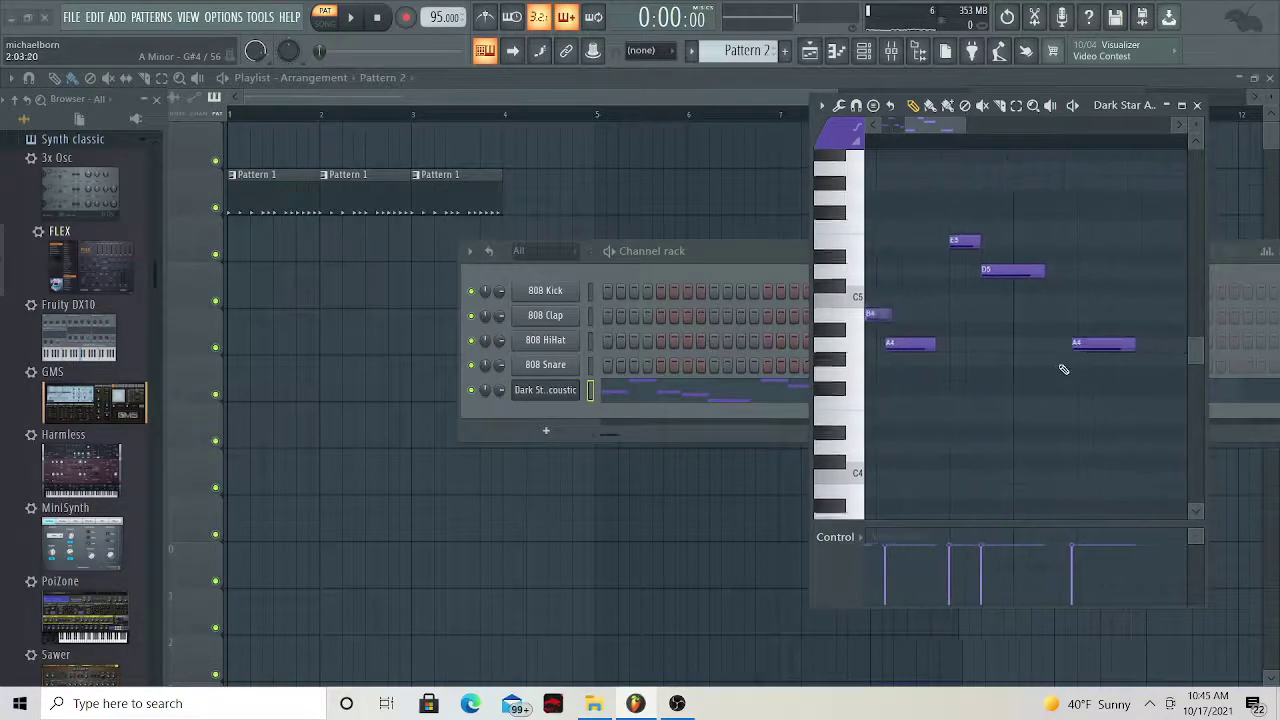
left_click_drag(1079, 347, 1090, 347)
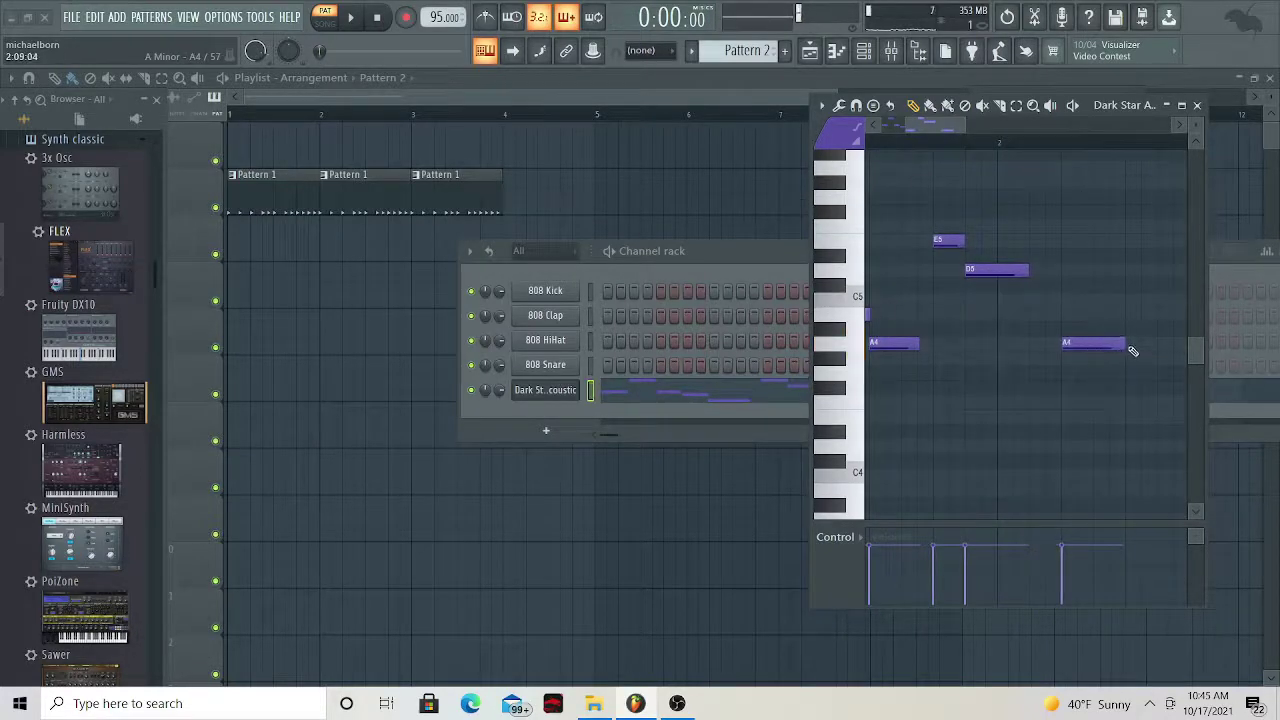
left_click(1127, 347)
right_click(1127, 347)
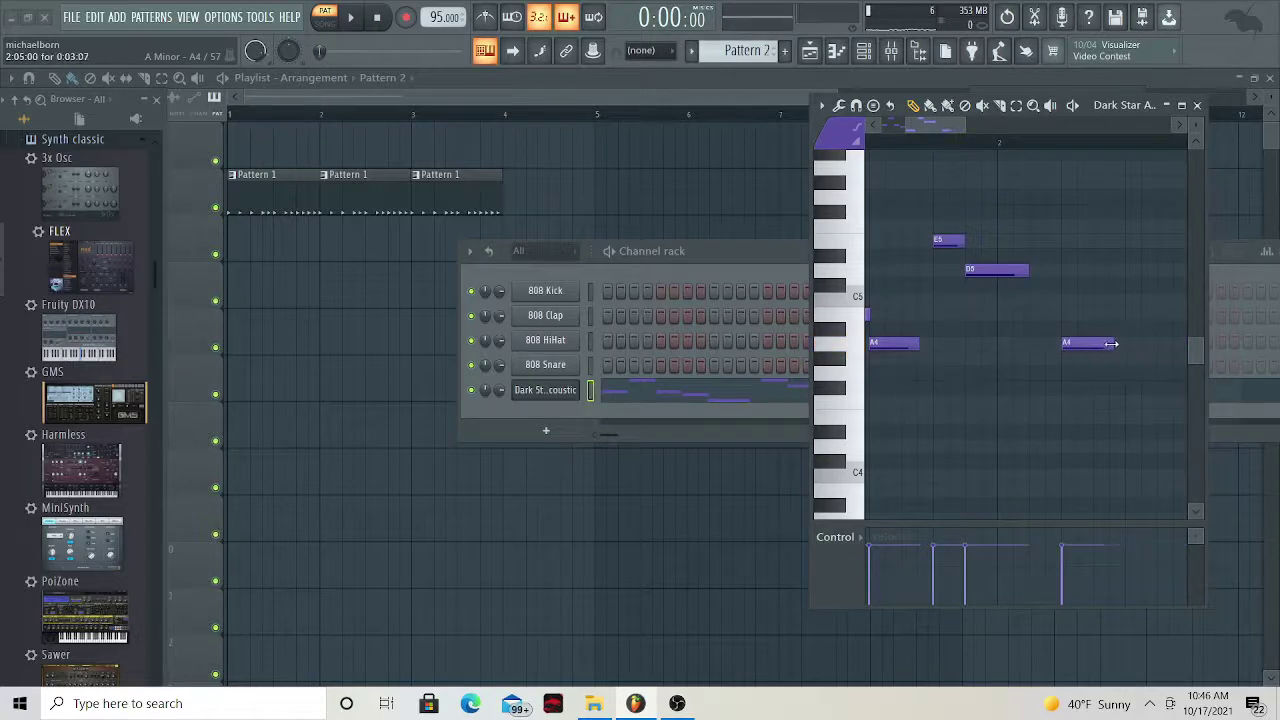
key("space")
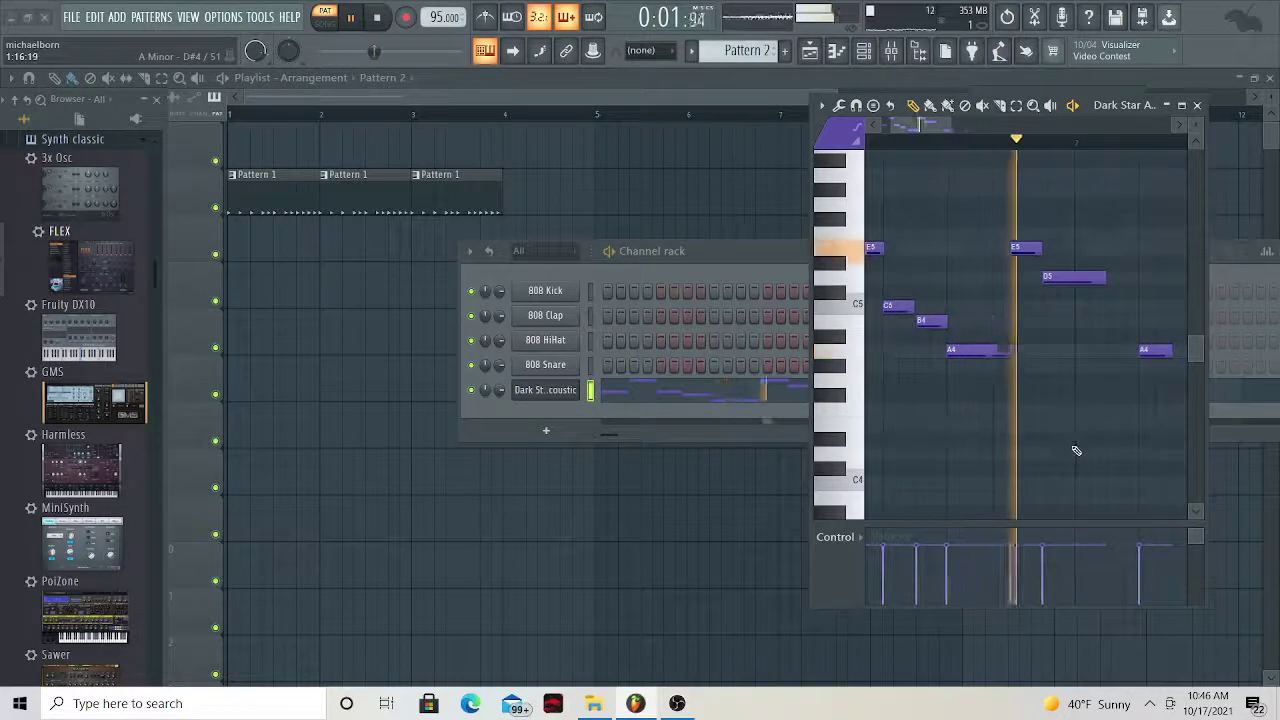
key("space")
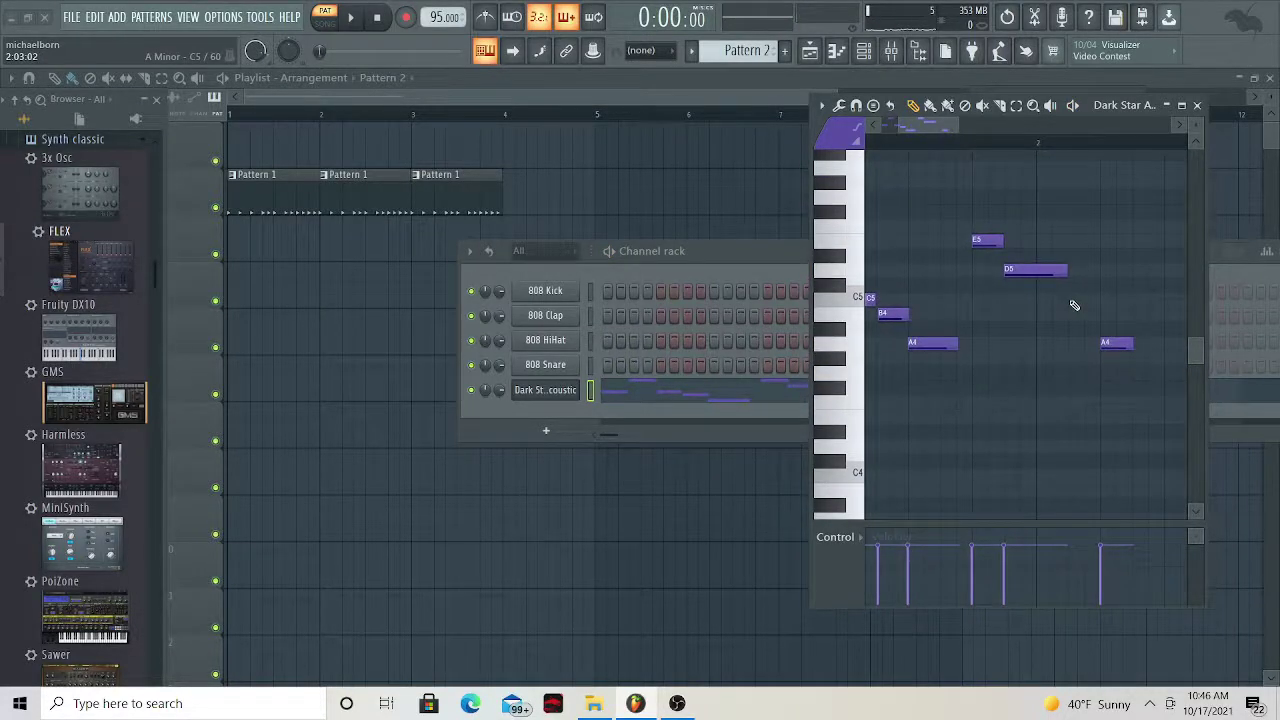
Fill the gap between the D5 and the final A4 with a two-step C5 note and play the pattern back
left_click(1078, 298)
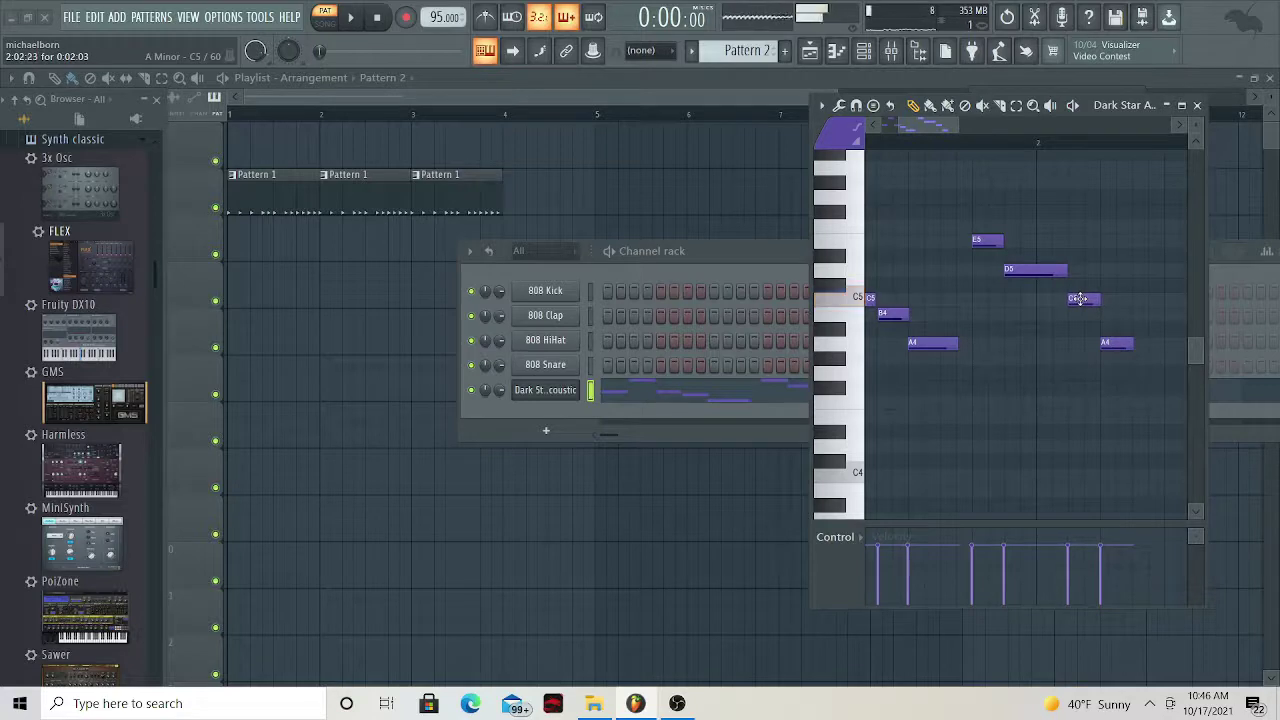
key("space")
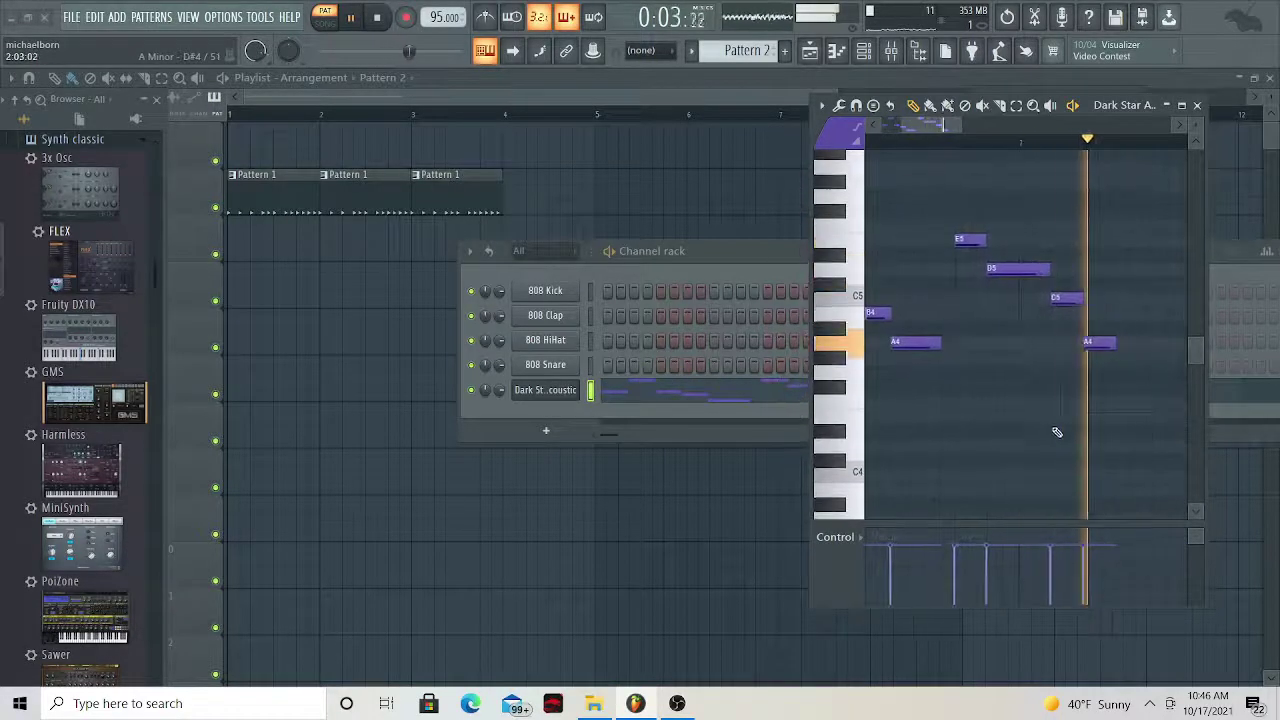
key("space")
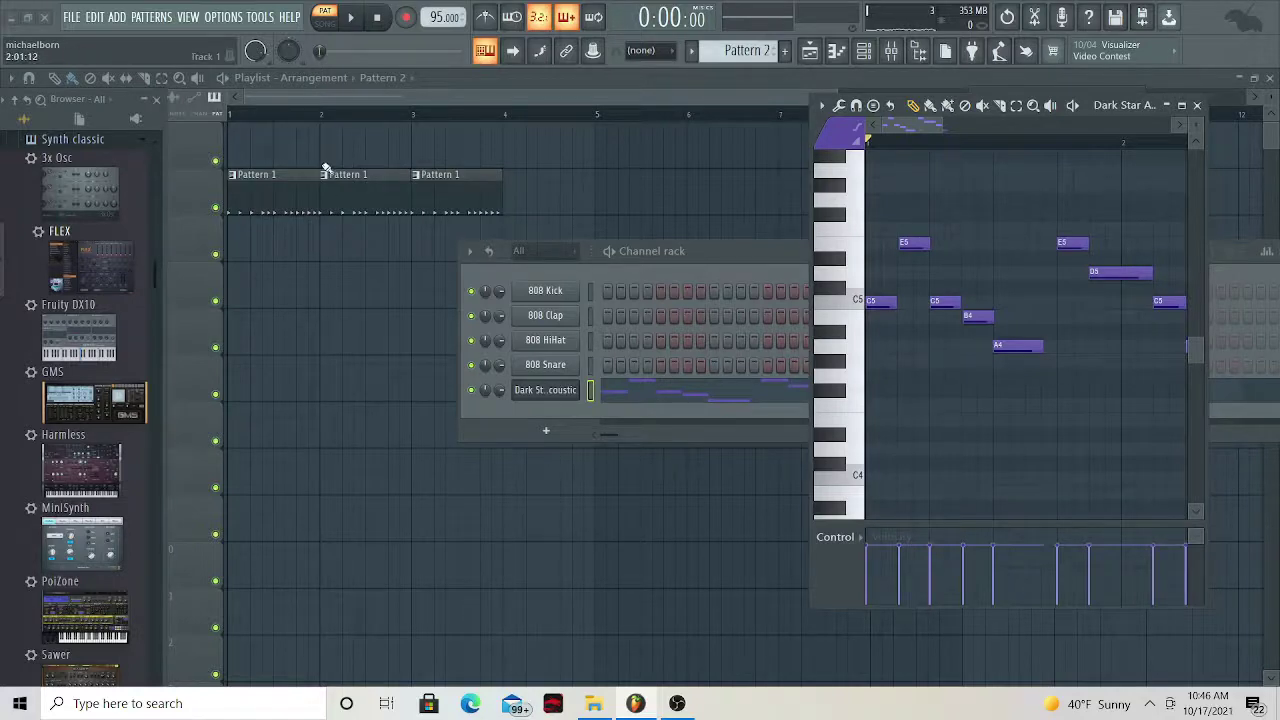
Place a Pattern 2 clip at the start of Track 1 in the playlist and play the arrangement in song mode
left_click(237, 146)
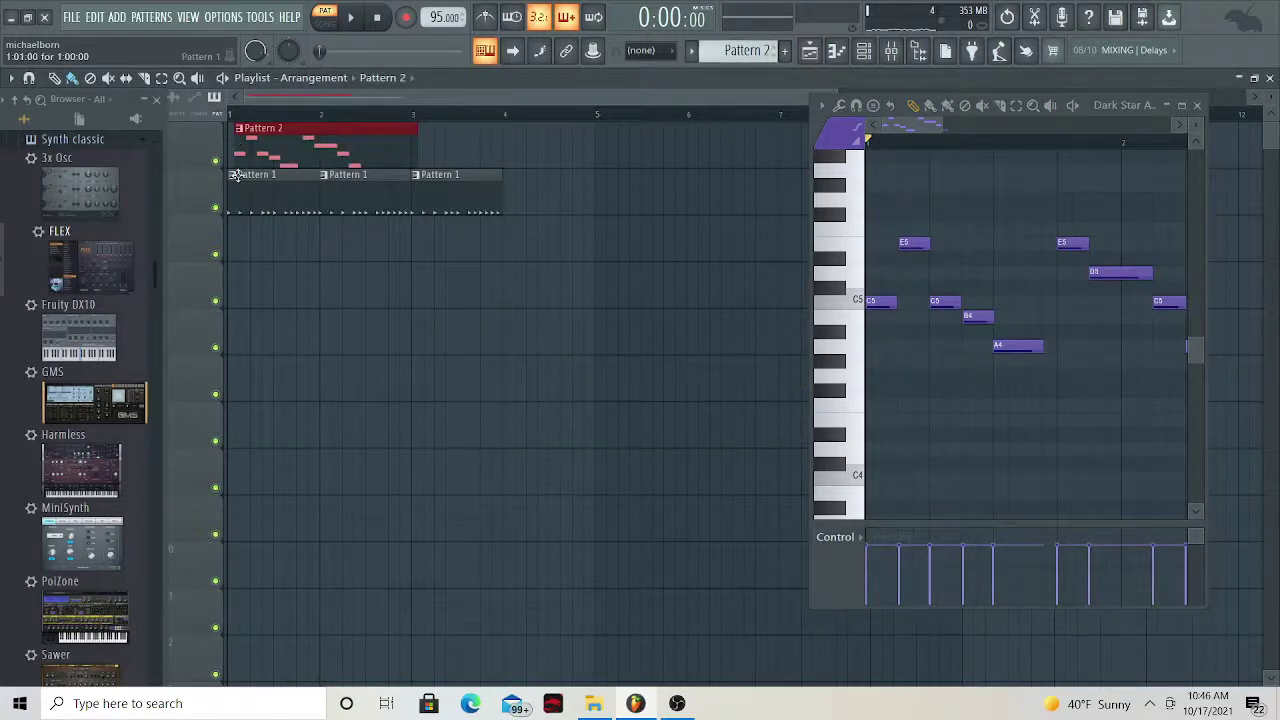
left_click_drag(283, 162, 251, 150)
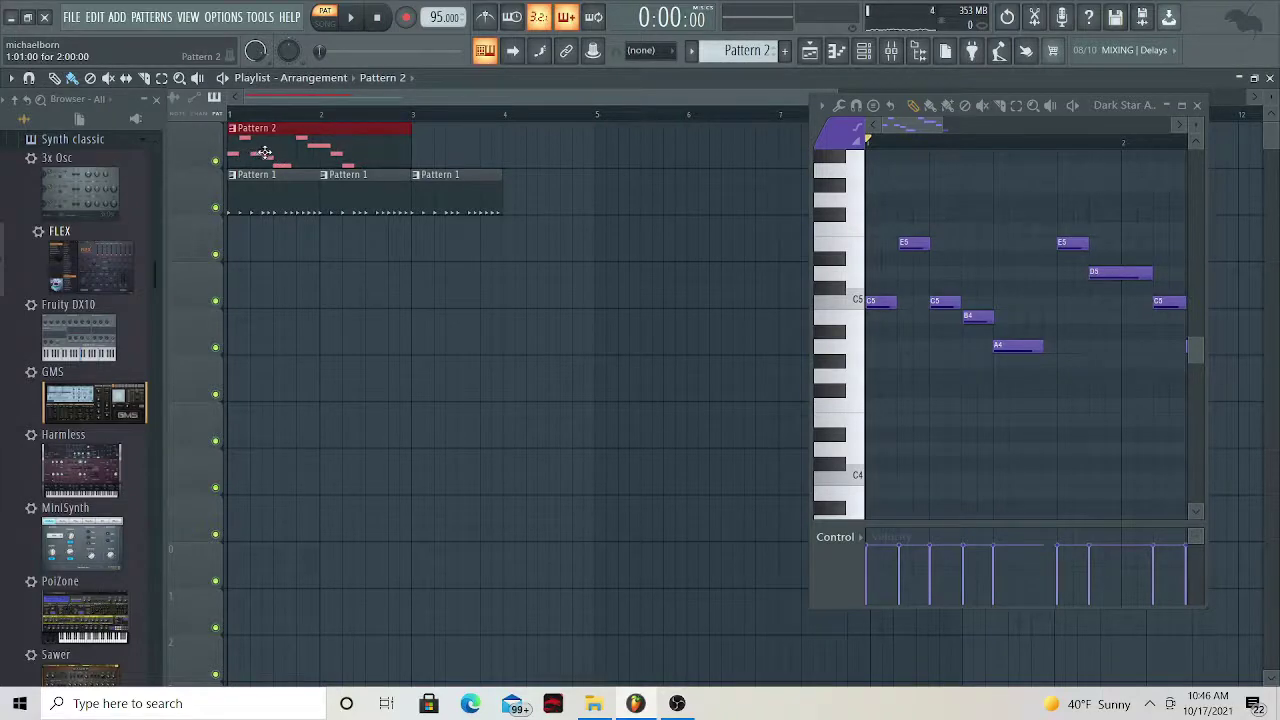
left_click(326, 20)
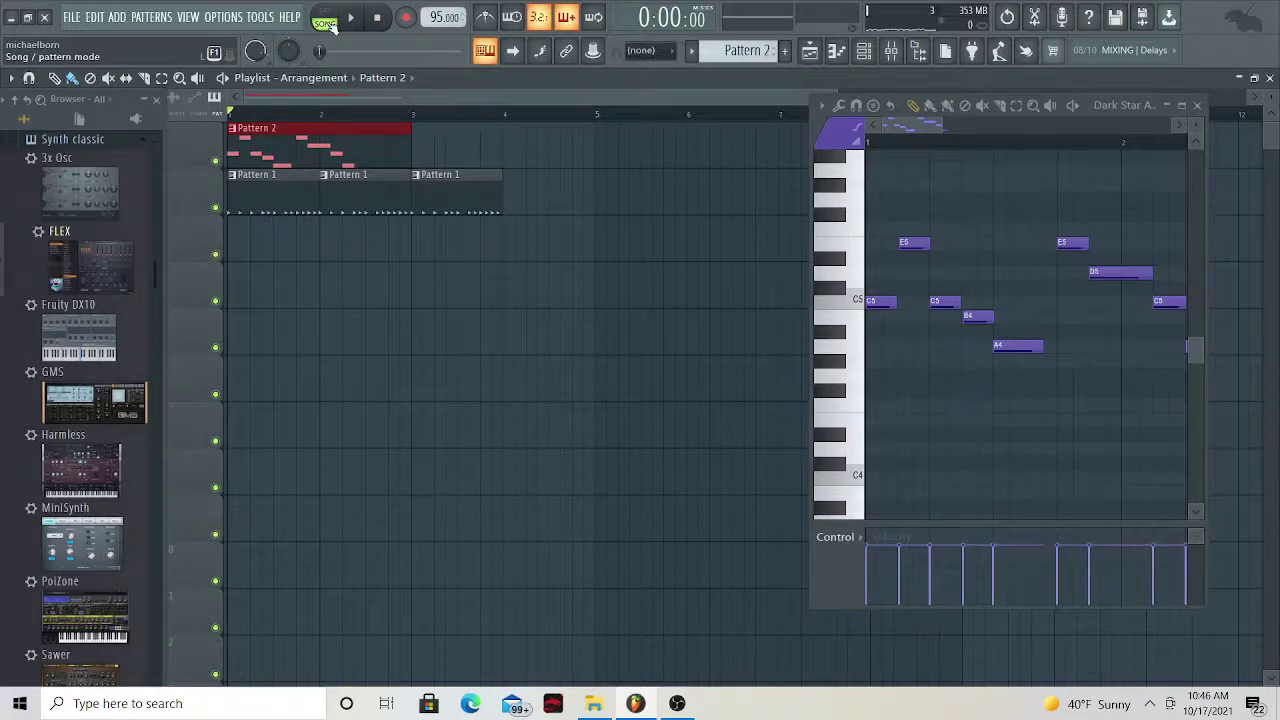
key("space")
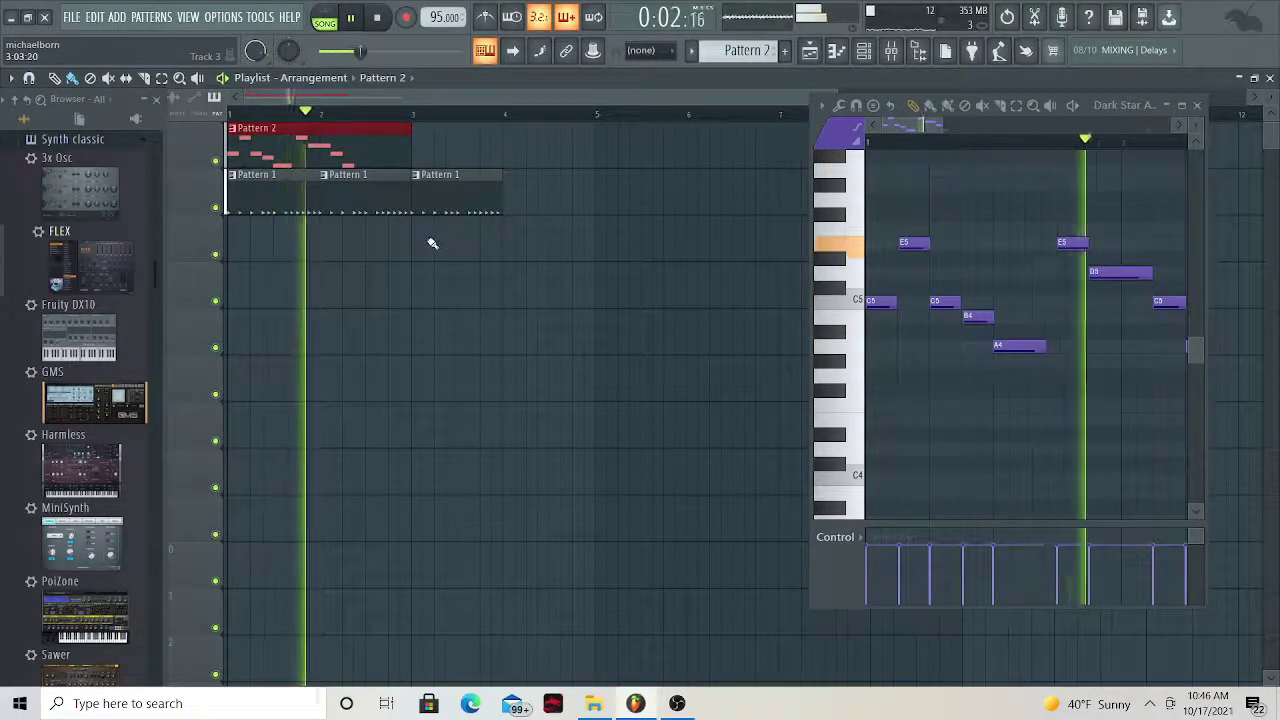
key("space")
Trim the Pattern 2 clip in the playlist so it ends at its last note
left_click_drag(404, 149, 353, 143)
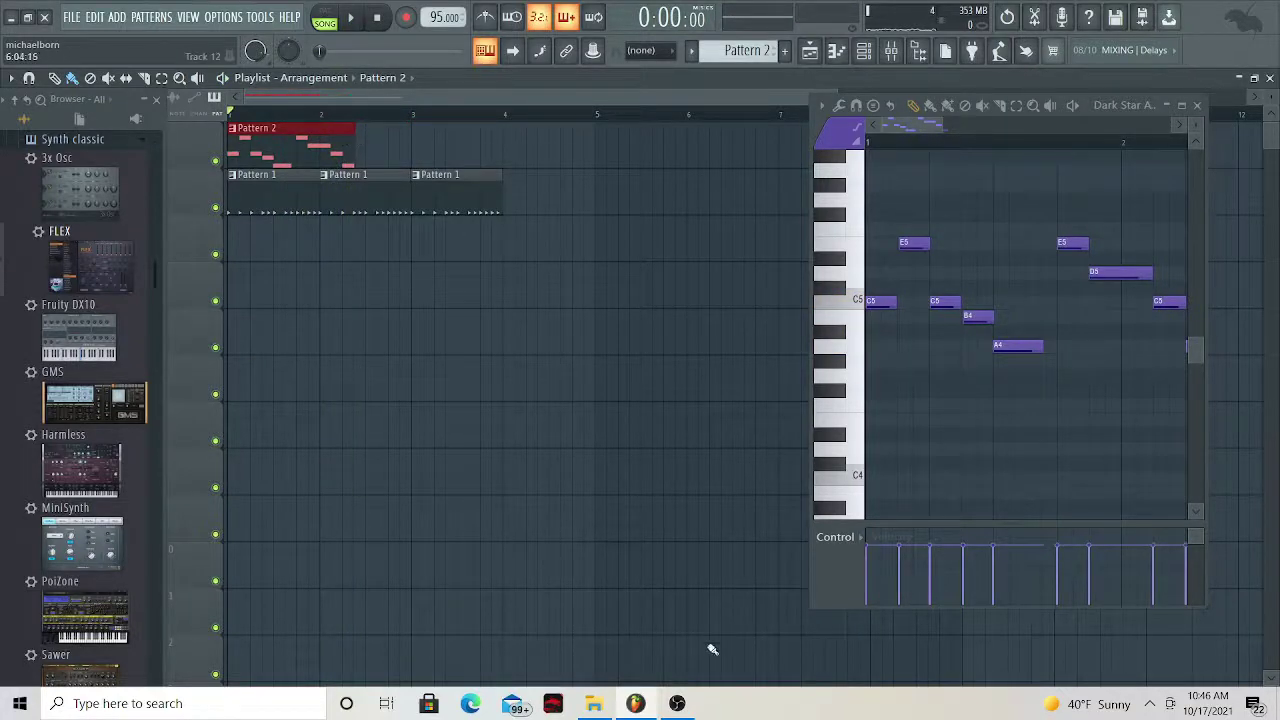
left_click(672, 702)
left_click(672, 702)
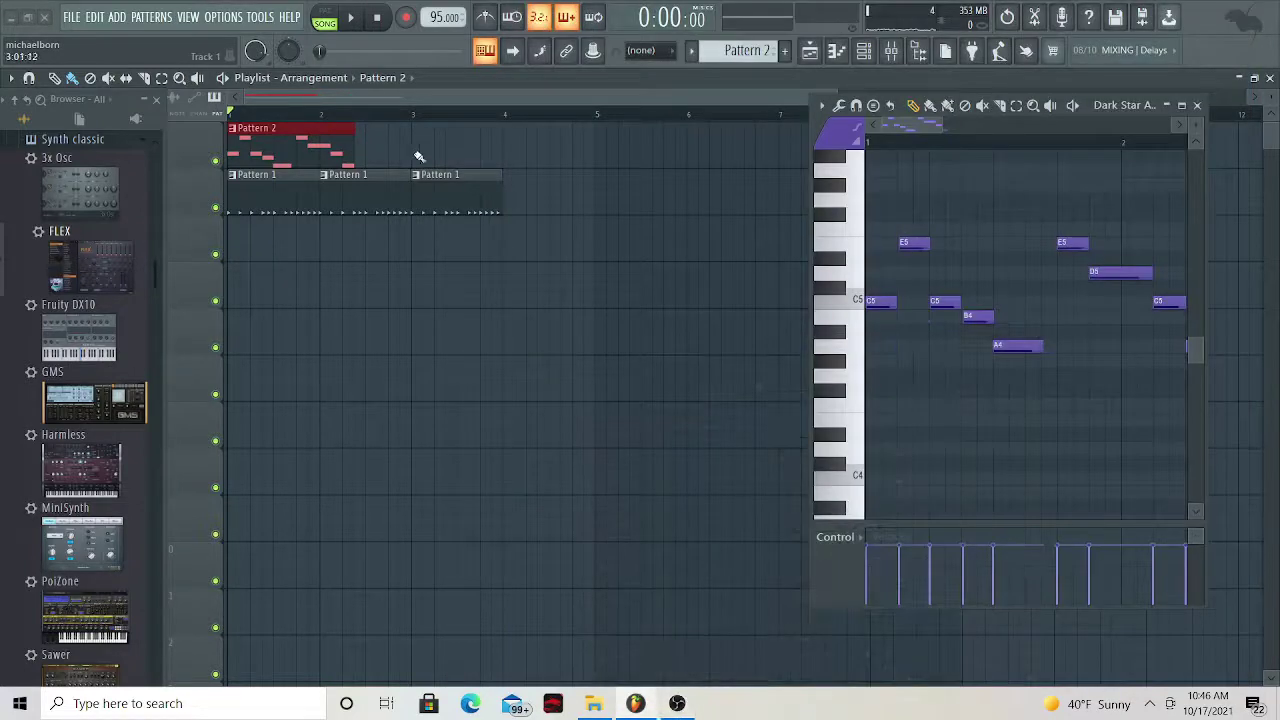
Add a second Pattern 2 clip directly after the first, trim it to its last note, and play the song
mouse_move(419, 157)
left_mouse_down()
mouse_move(428, 152)
mouse_move(389, 147)
left_mouse_up()
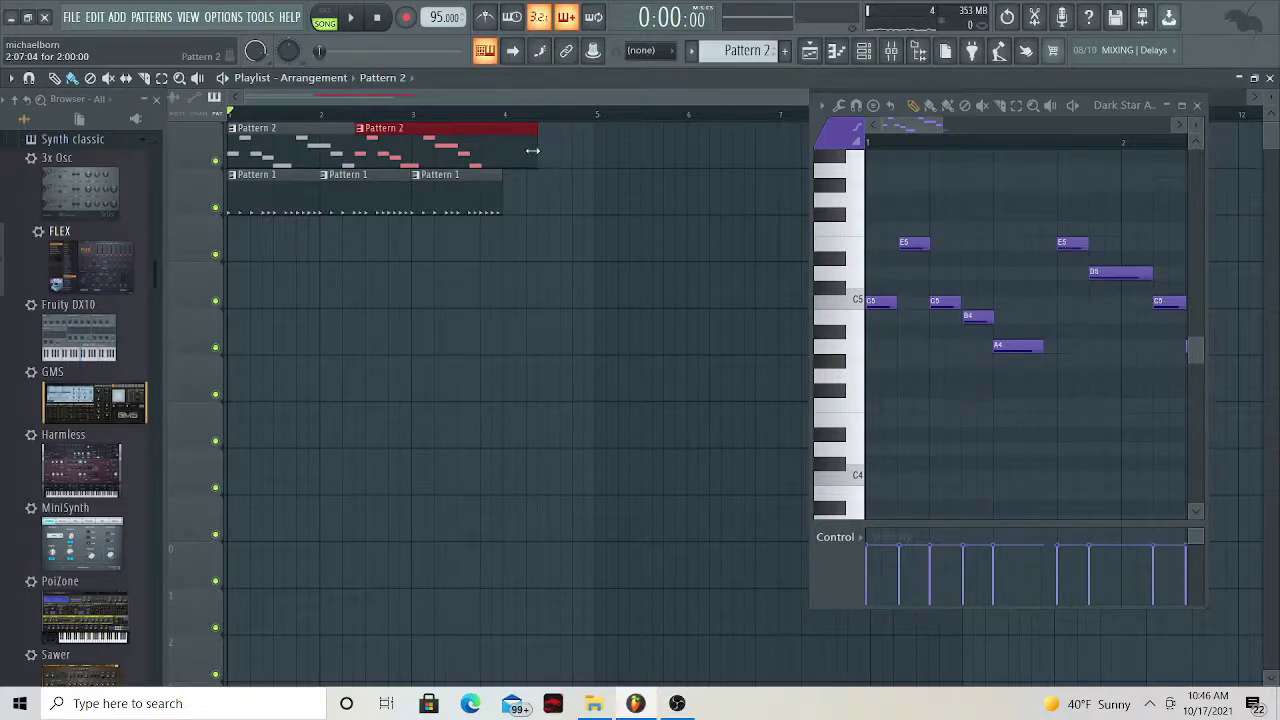
left_click_drag(533, 151, 500, 145)
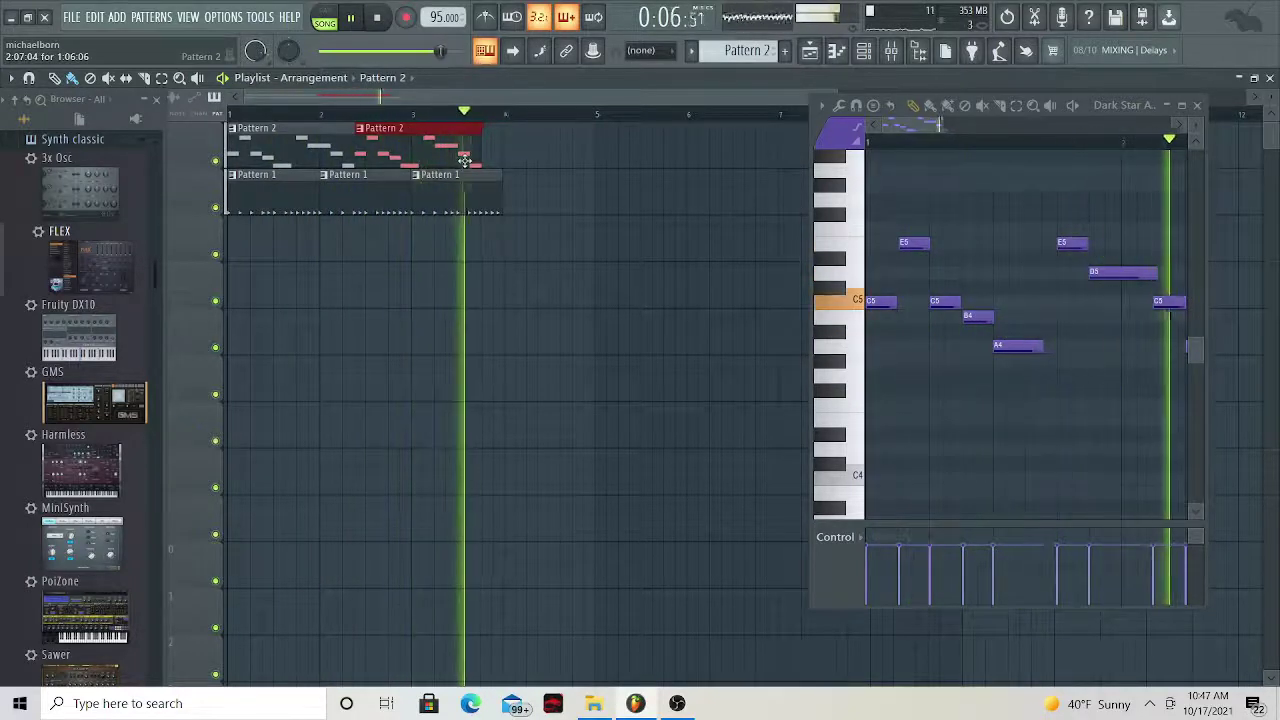
key("space")
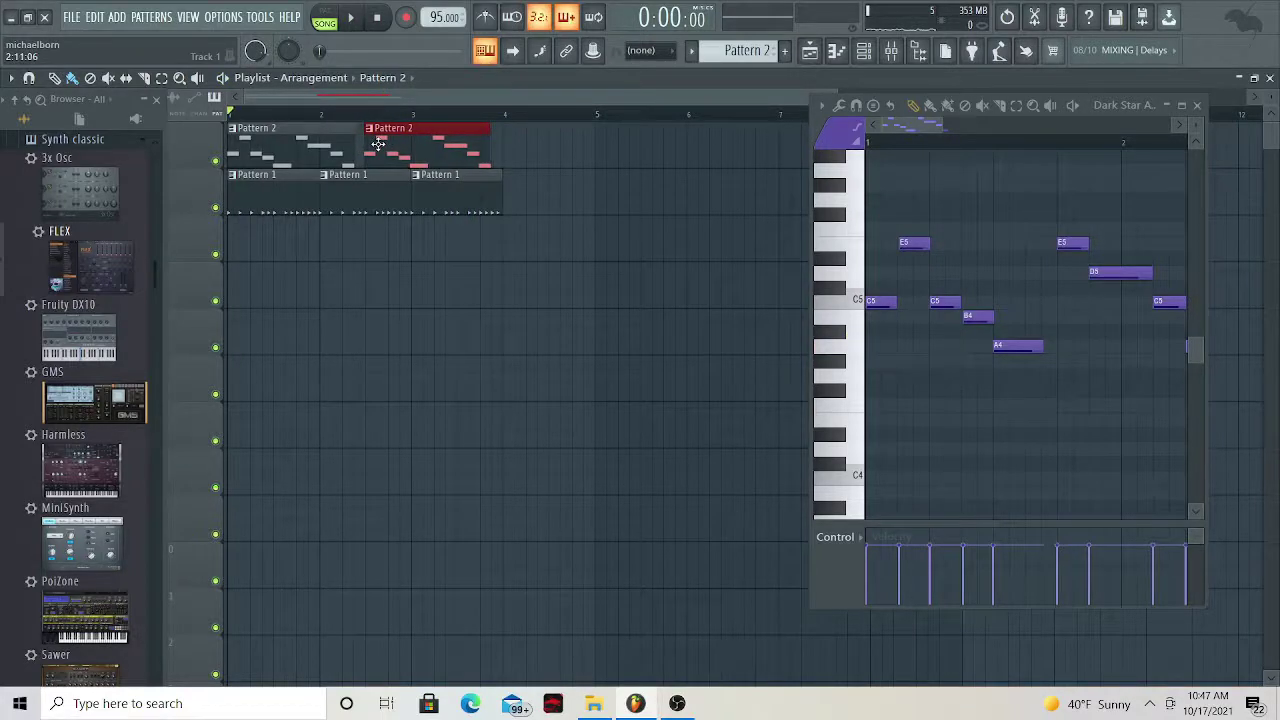
Move the second Pattern 2 clip to 2:08:00, leaving a short gap after the first, and play the song
left_click_drag(378, 144, 381, 145)
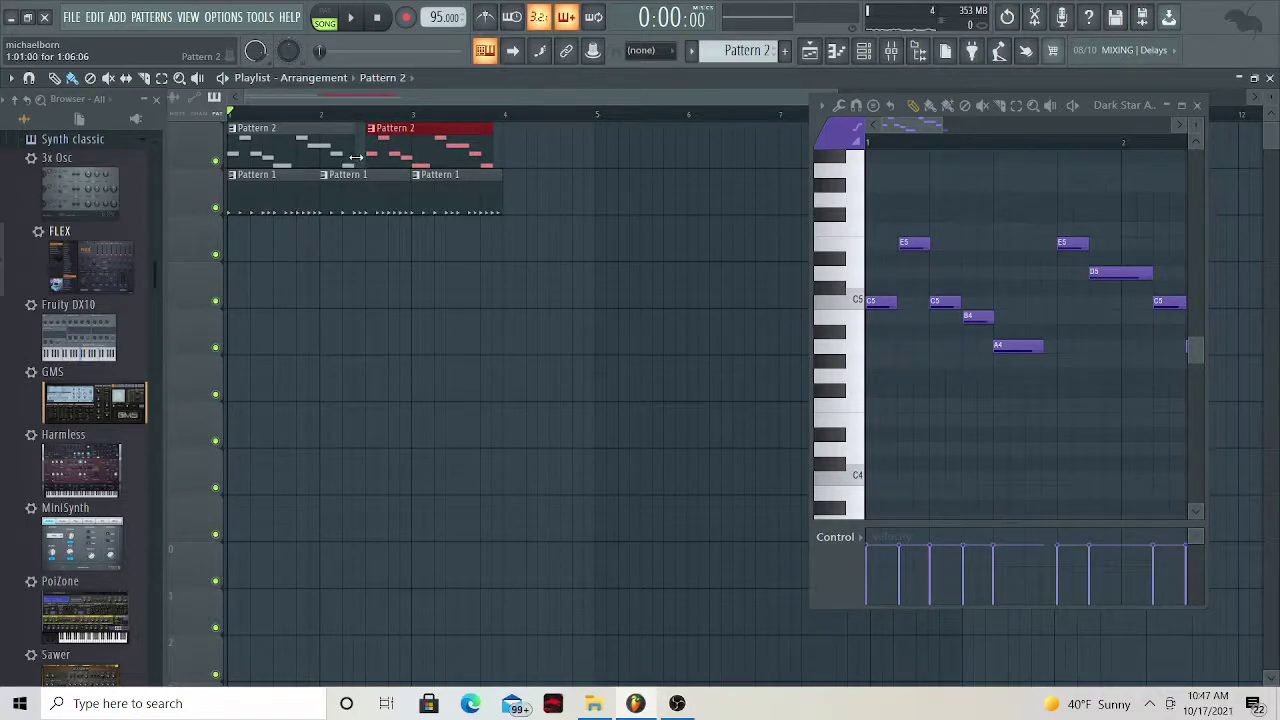
scroll(358, 150, "up", 5)
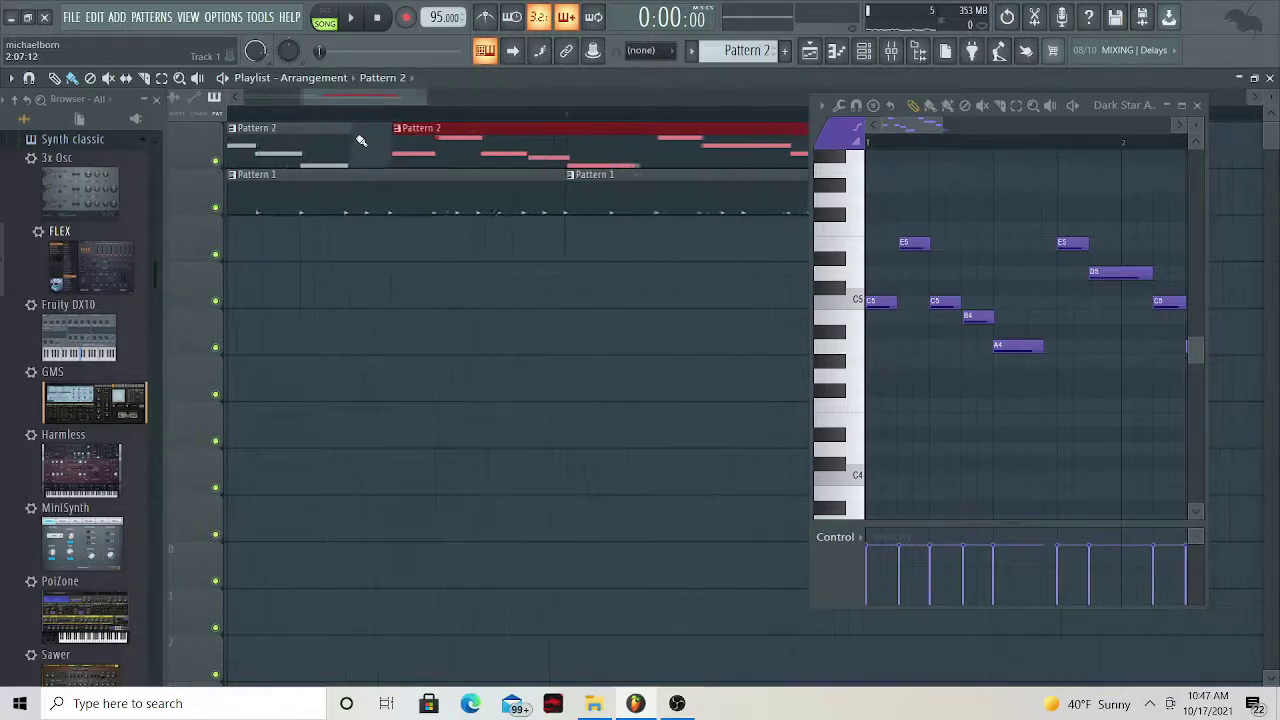
scroll(361, 141, "up", 3)
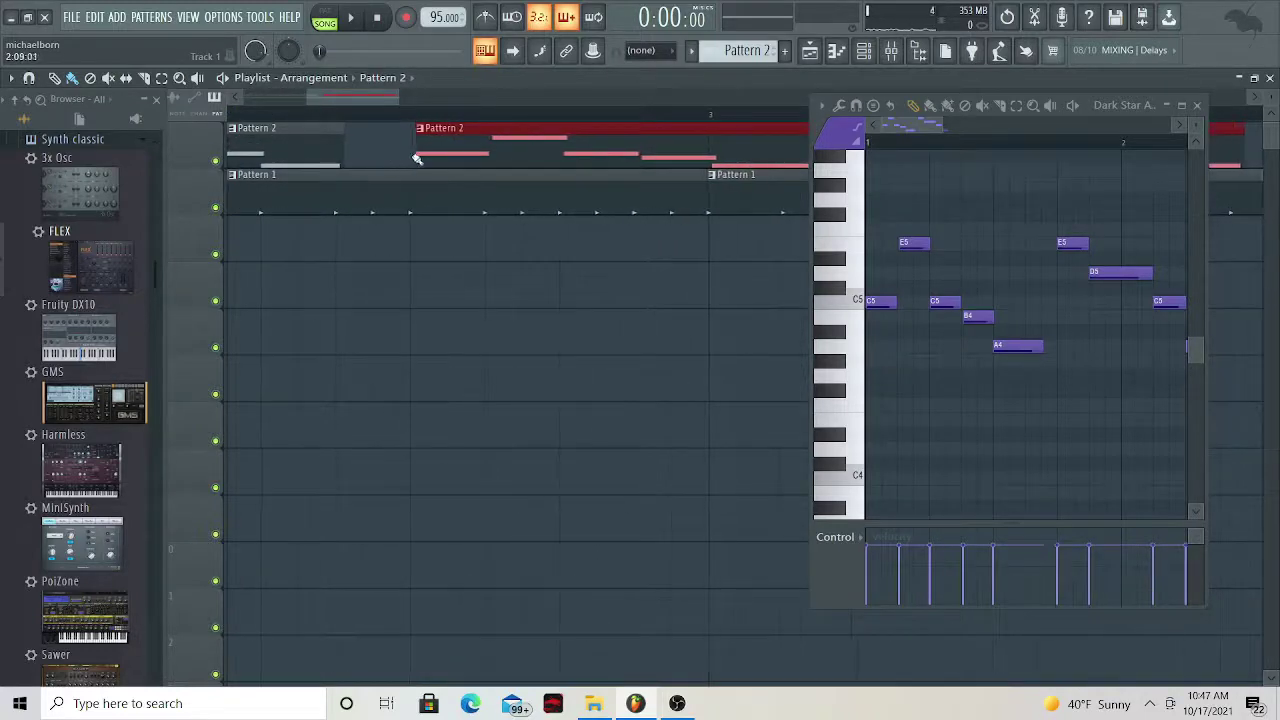
left_click_drag(428, 153, 395, 156)
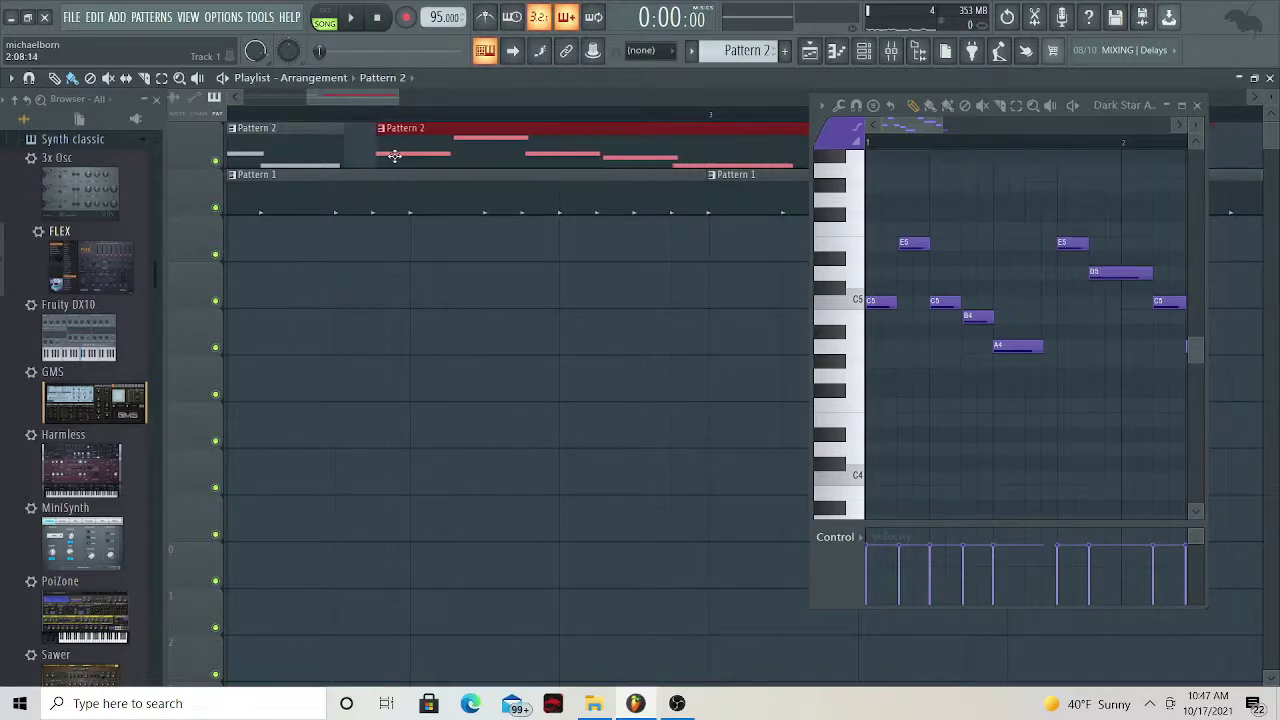
left_click_drag(337, 226, 537, 285)
key("space")
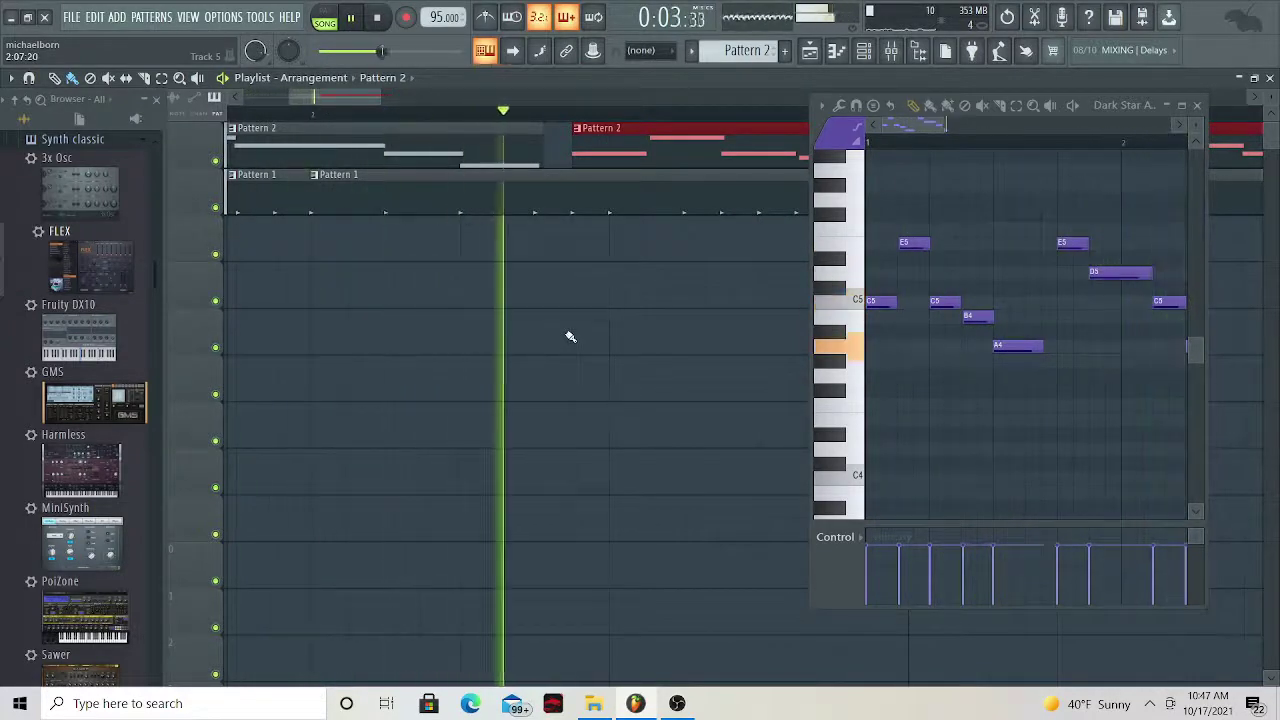
key("space")
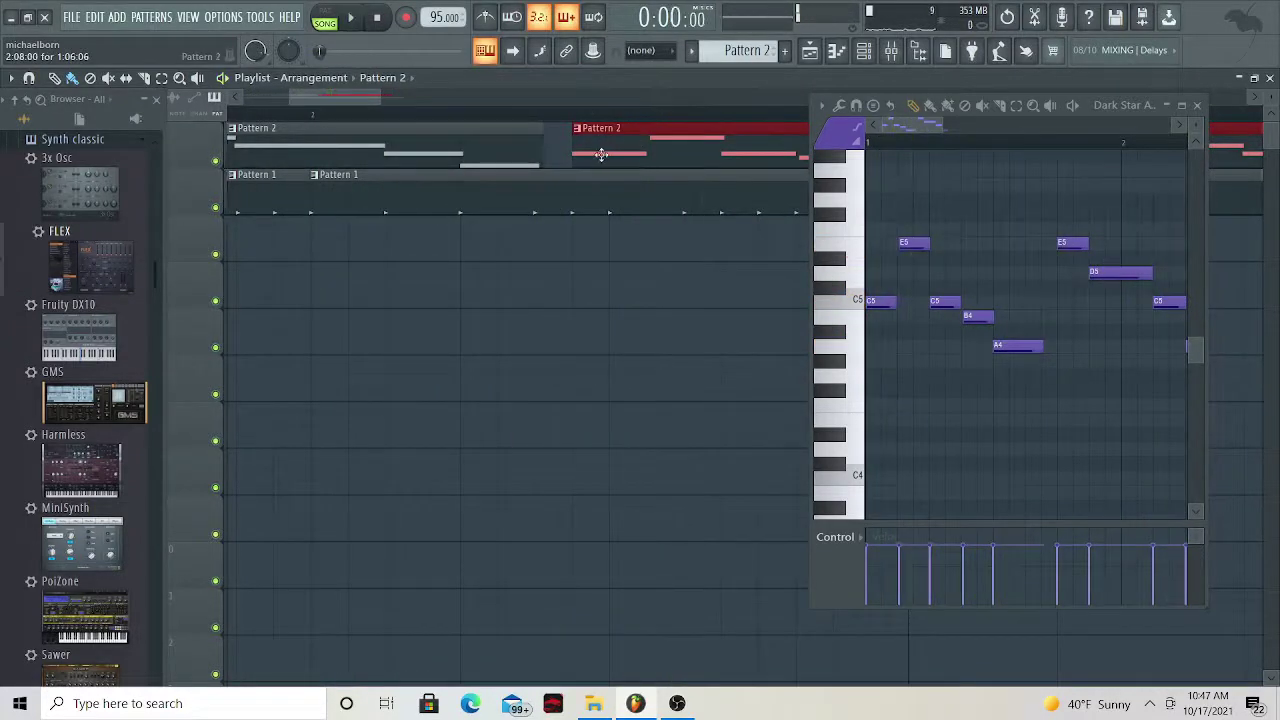
Move the second Pattern 2 clip in the playlist to 2:09:00 and play the song from the start
left_click_drag(592, 154, 630, 152)
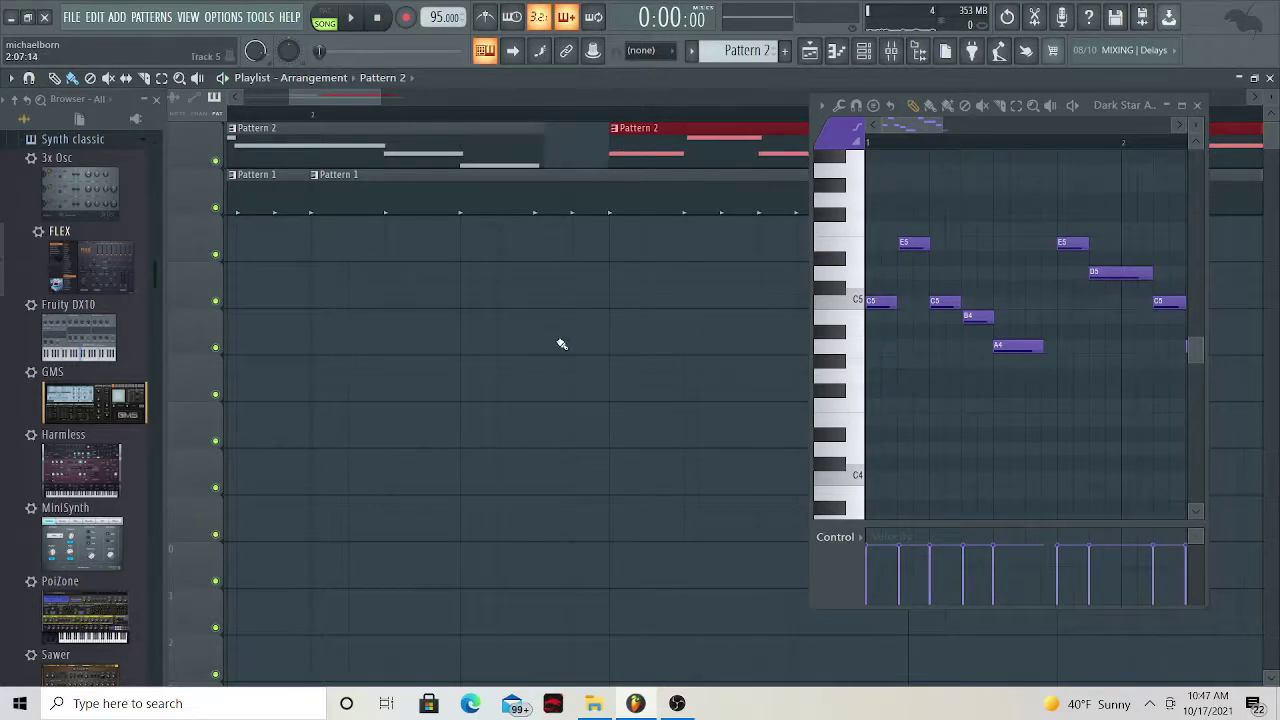
key("space")
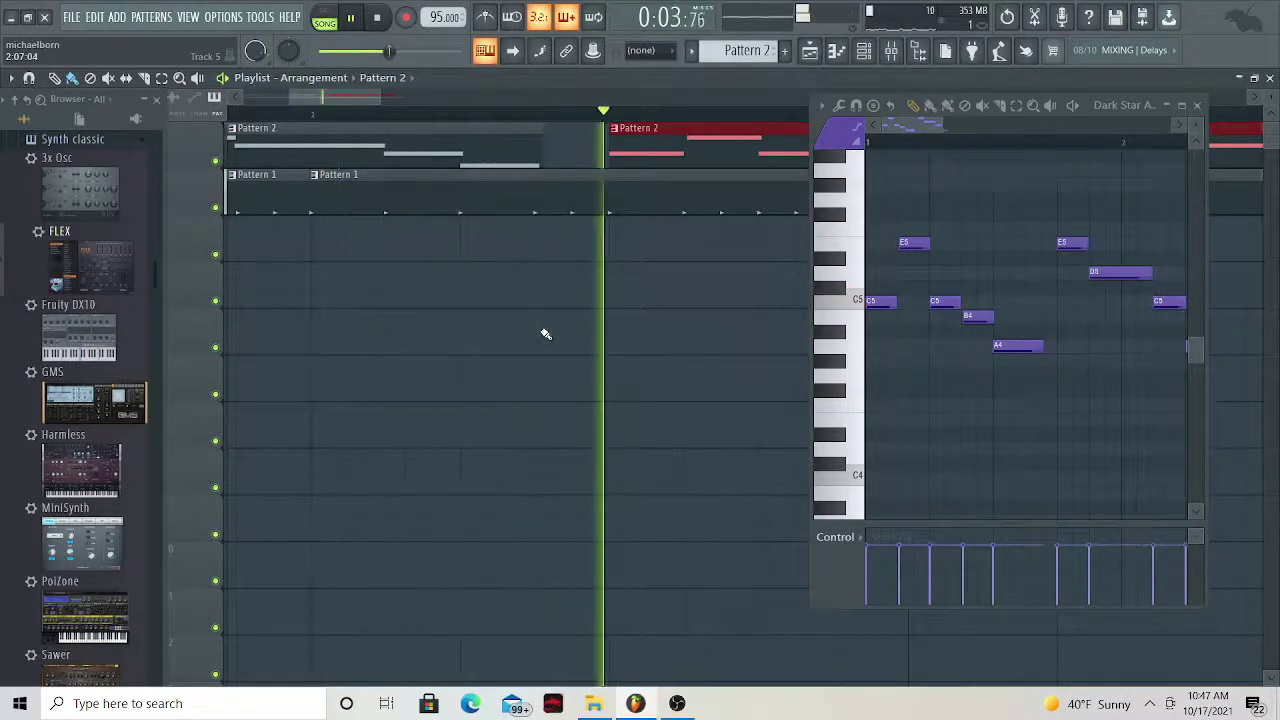
key("space")
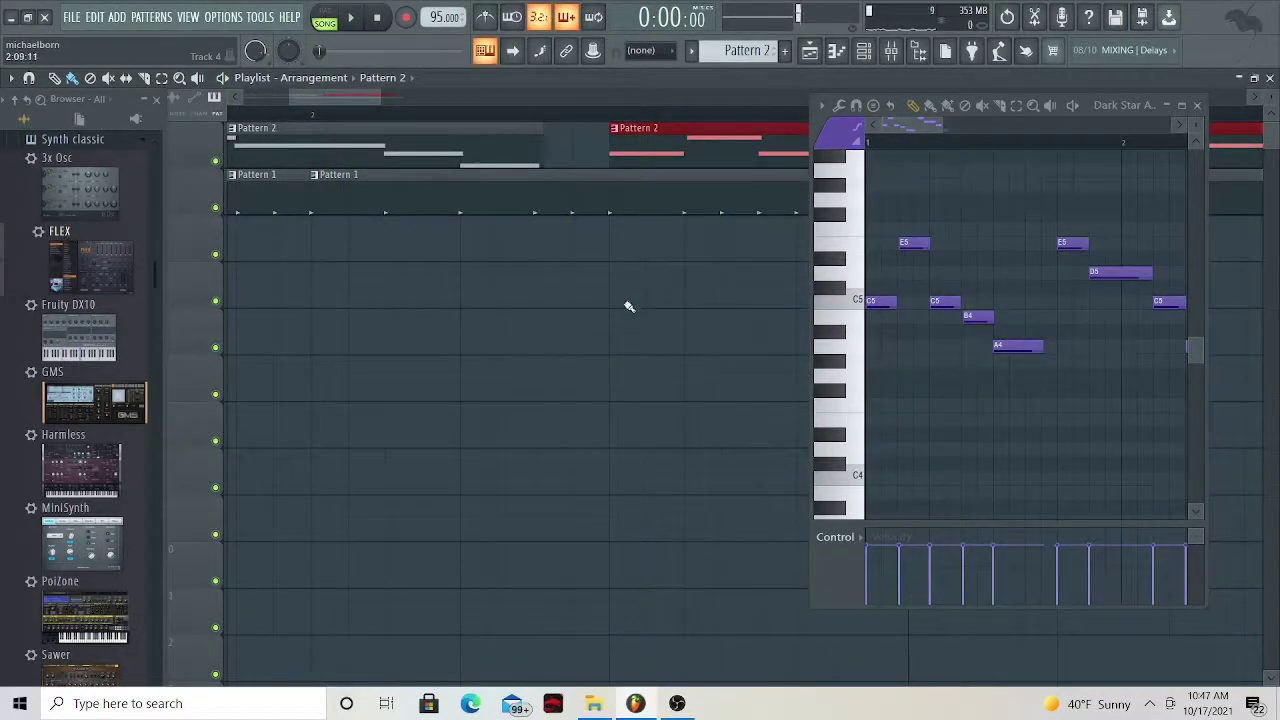
scroll(612, 308, "down", 6)
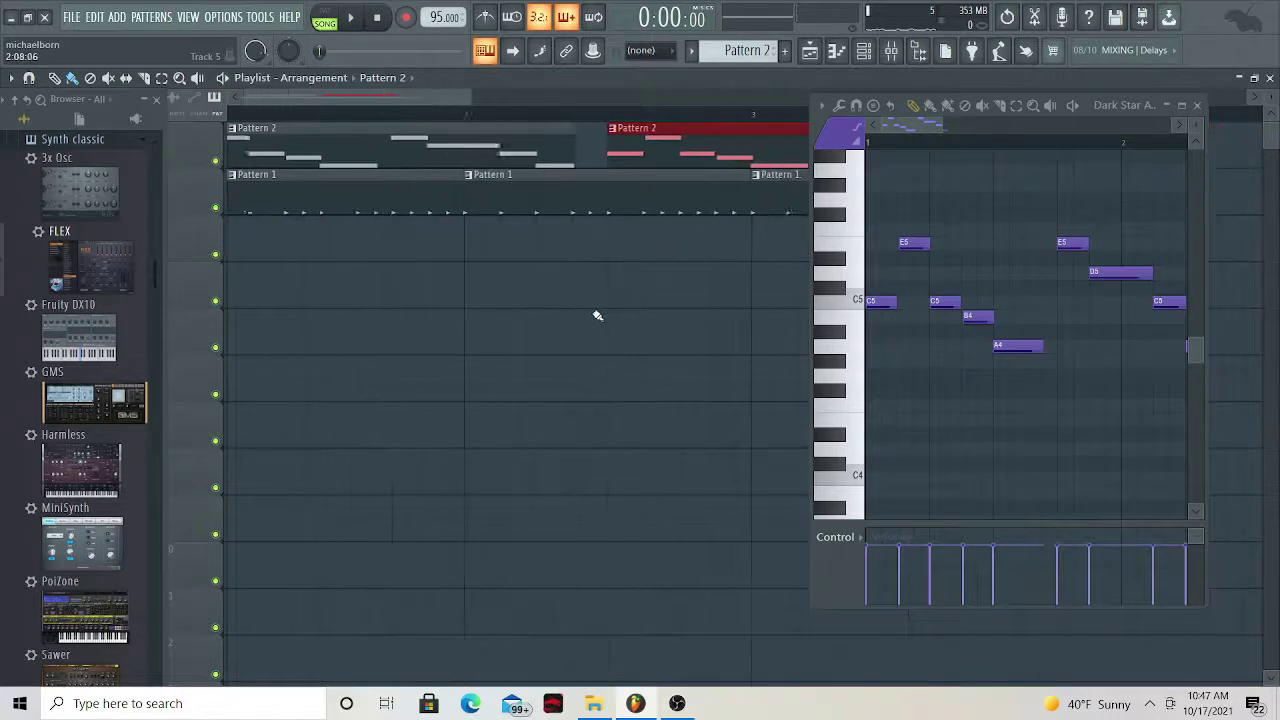
scroll(620, 291, "down", 4)
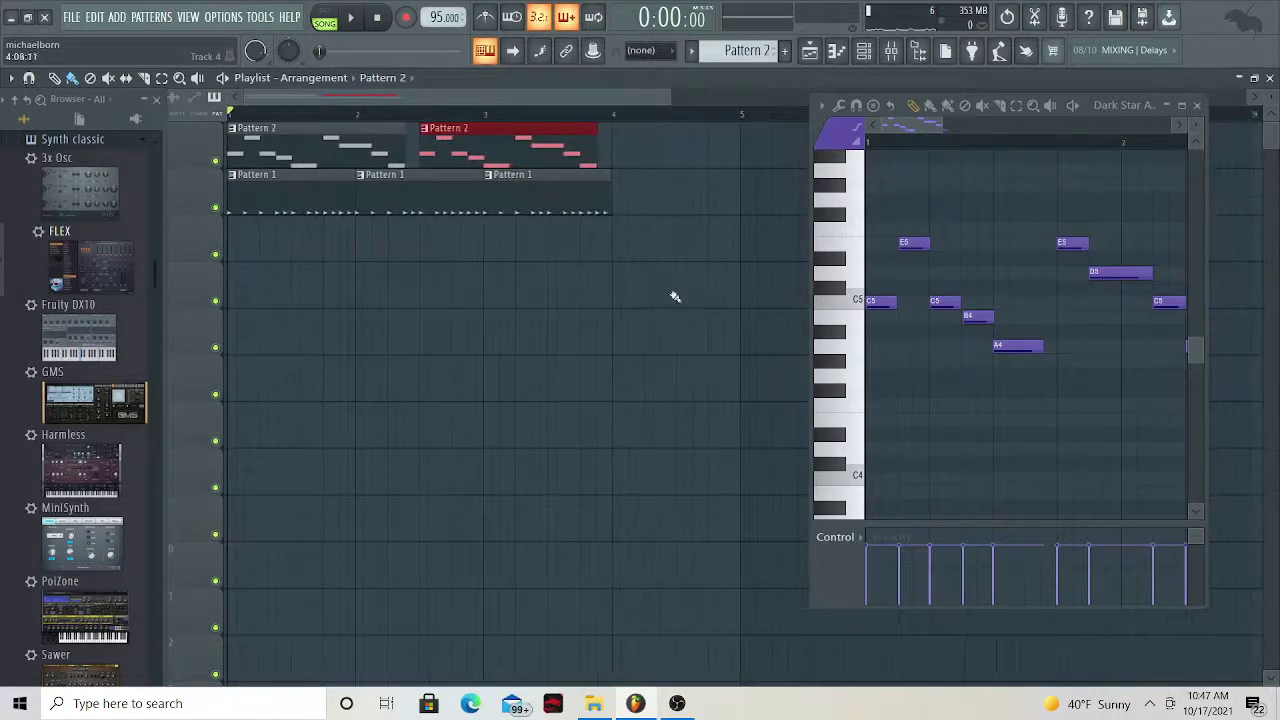
scroll(600, 278, "down", 2)
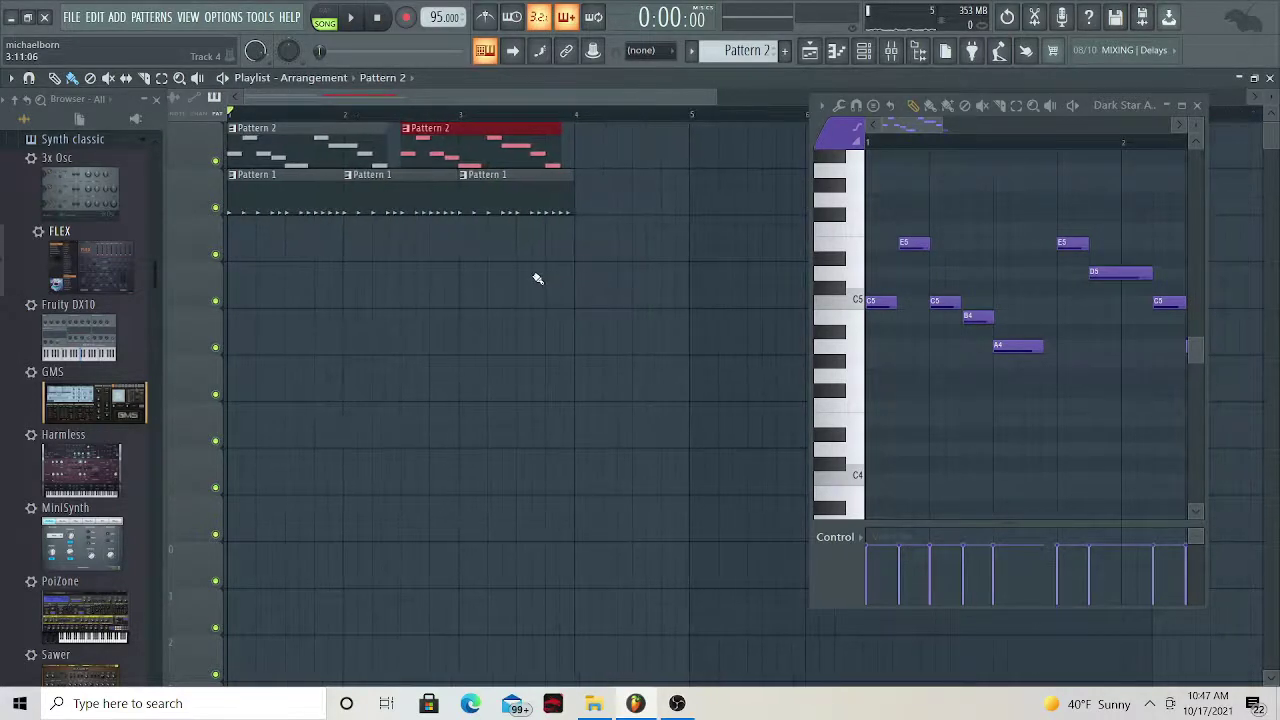
key("space")
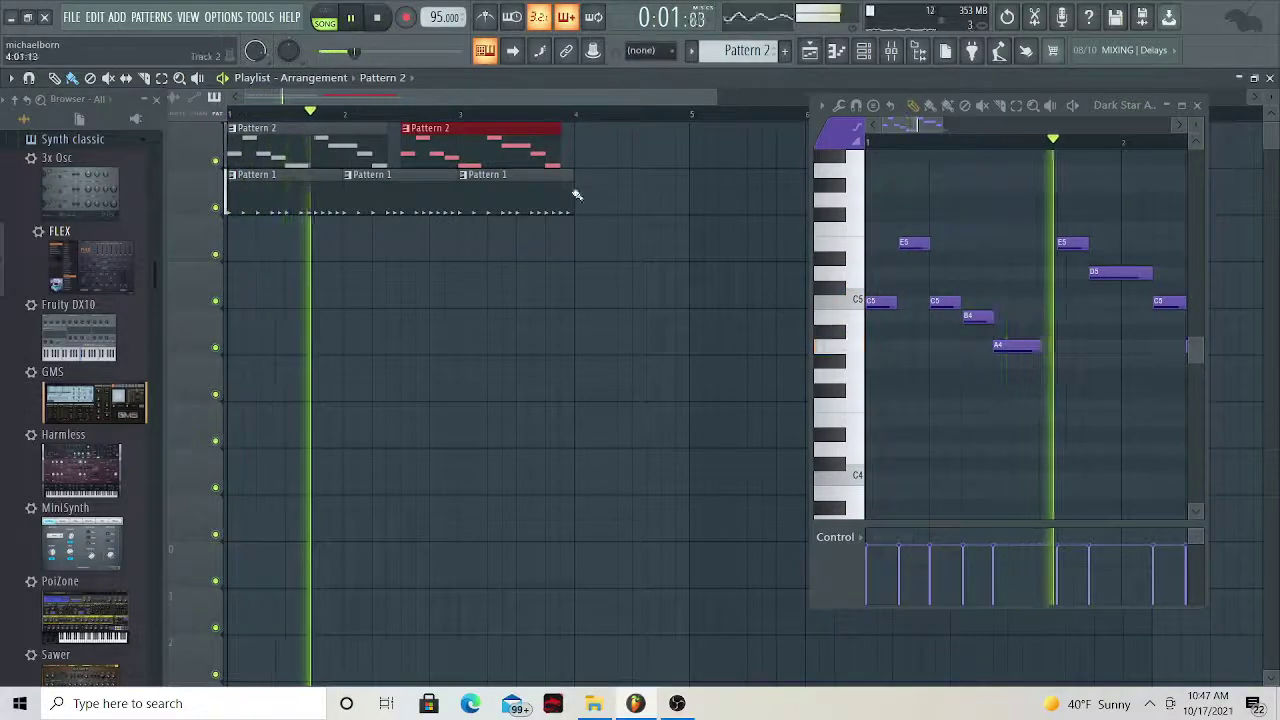
key("space")
Close the piano roll of the guitar and switch the playlist to the Select tool
scroll(560, 265, "down", 3)
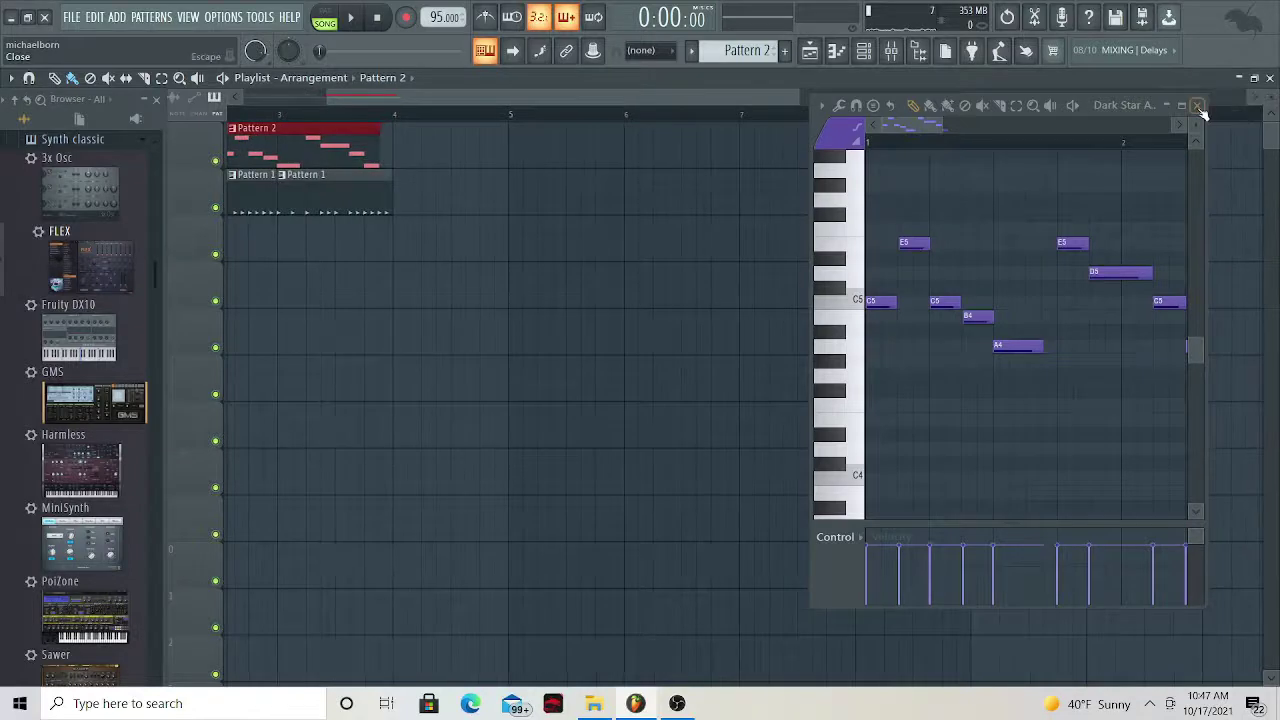
left_click(1199, 106)
left_click_drag(512, 259, 634, 264)
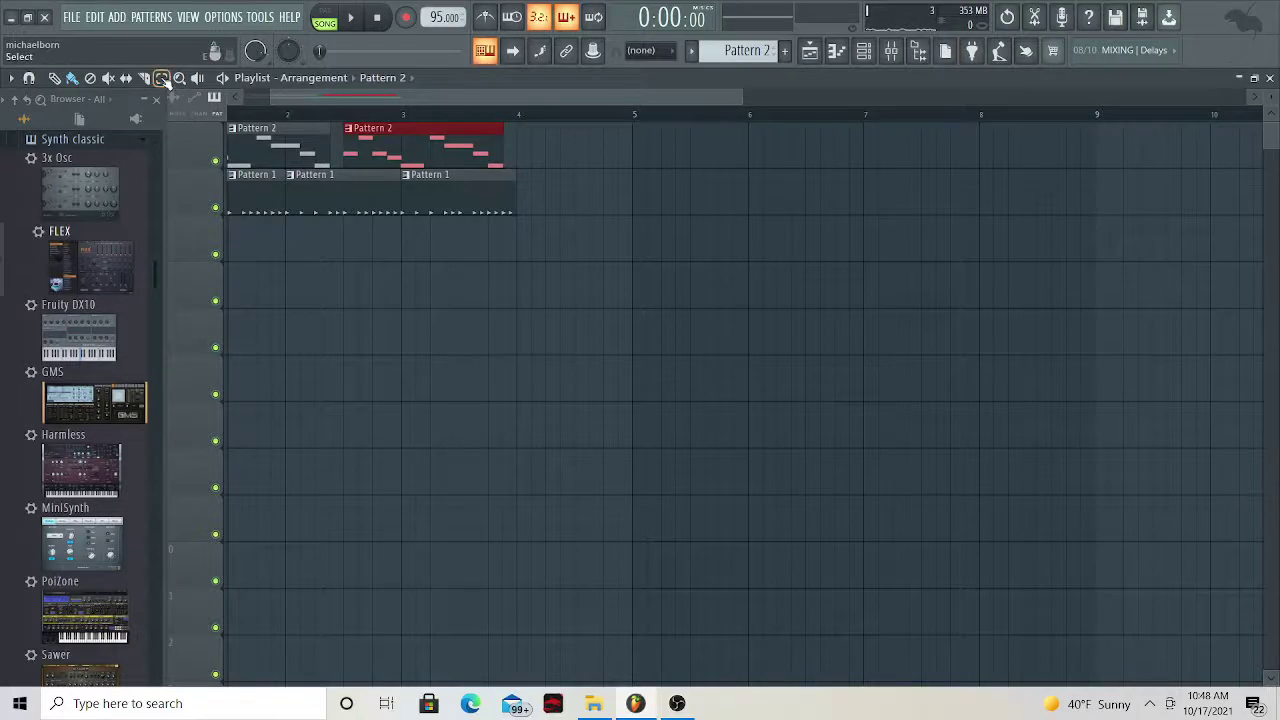
left_click(163, 79)
left_click_drag(689, 284, 974, 304)
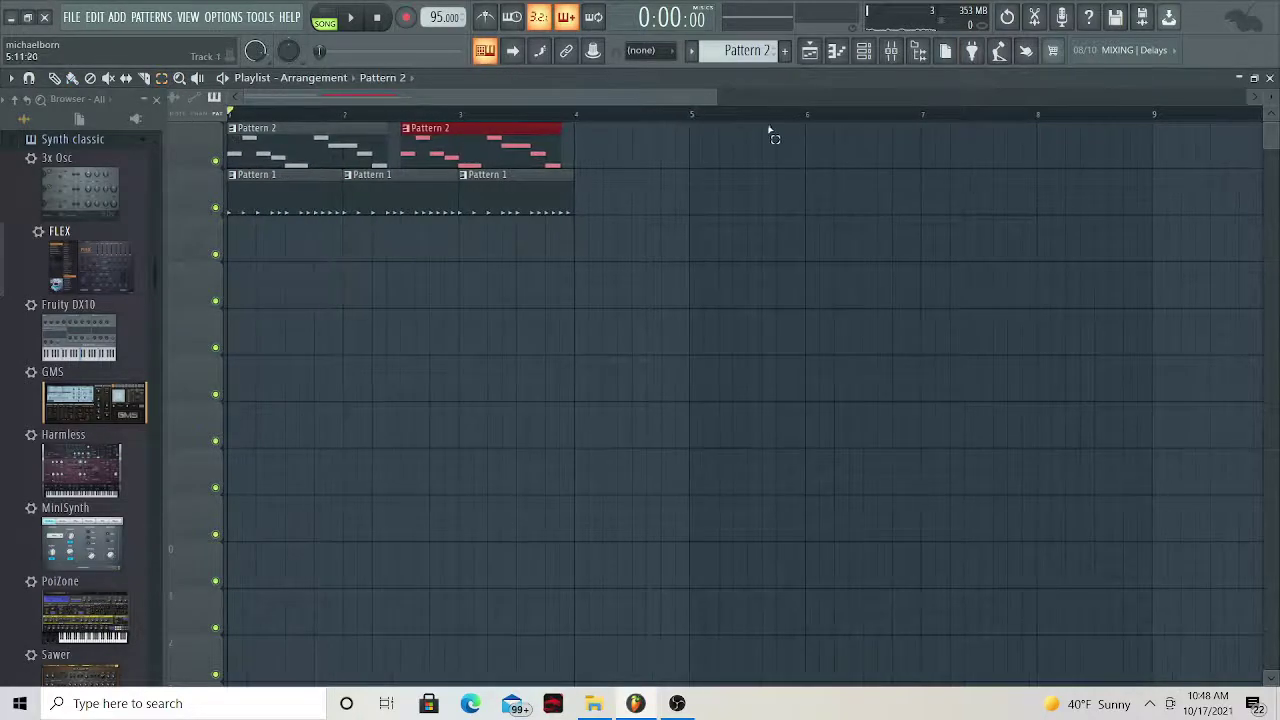
Try copying the whole block of Pattern 1 and Pattern 2 clips in the playlist, discarding each trial copy
left_click_drag(764, 130, 214, 177)
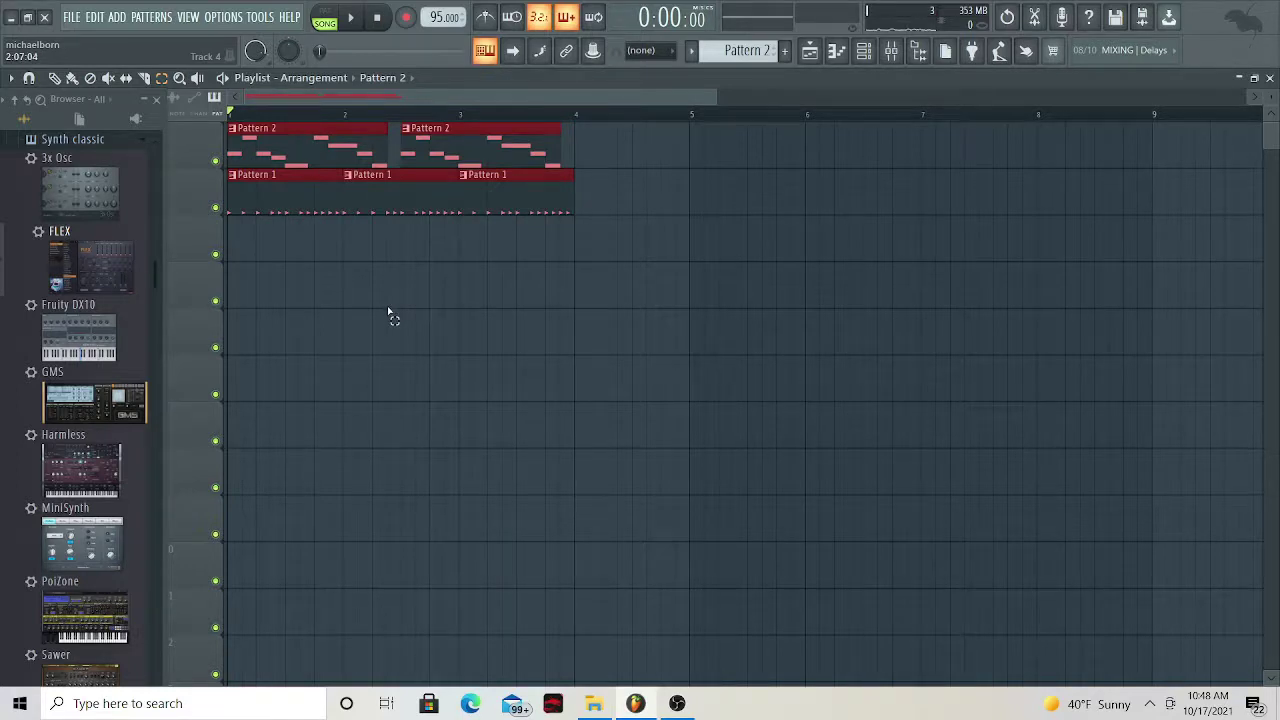
key("ctrl+b")
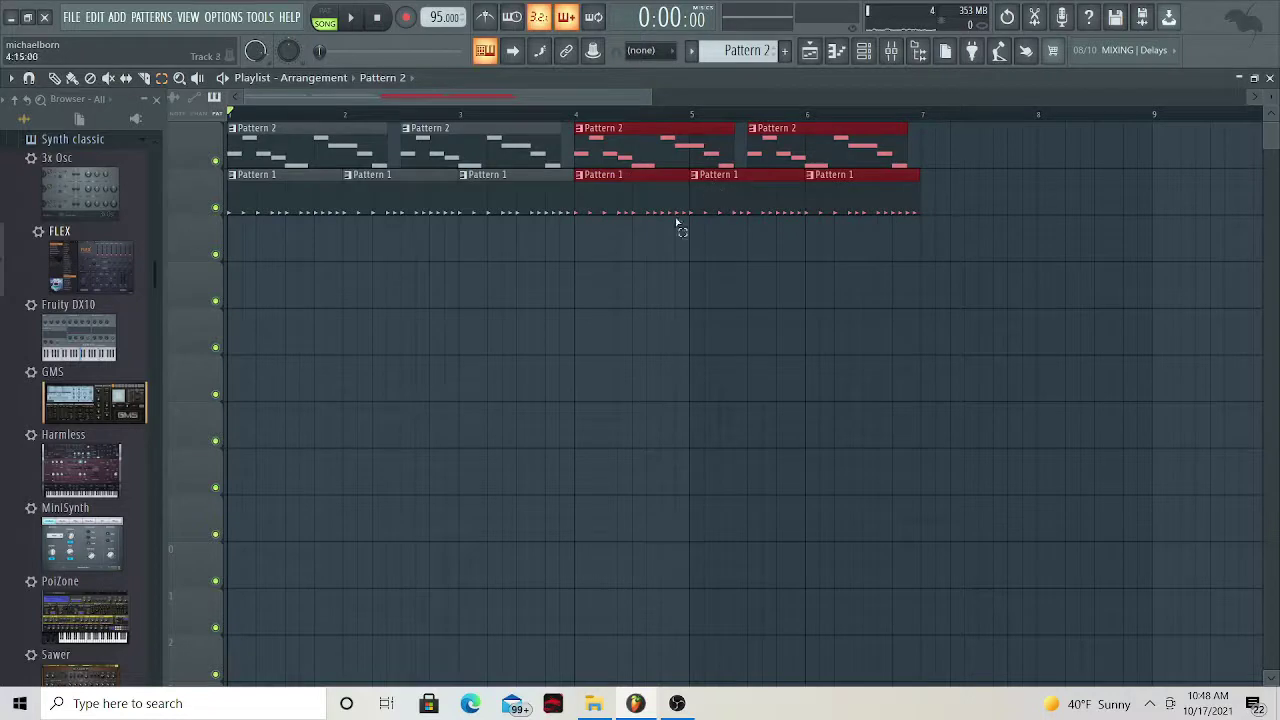
key("Delete")
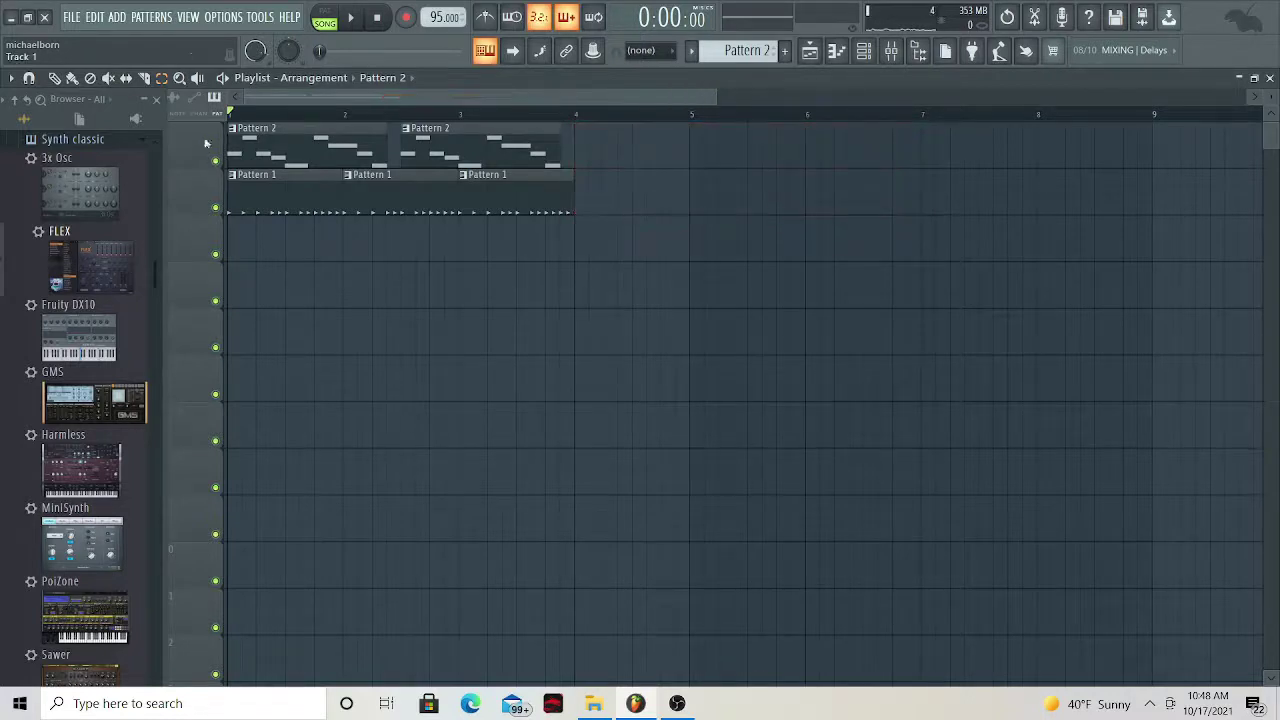
left_click_drag(641, 129, 194, 234)
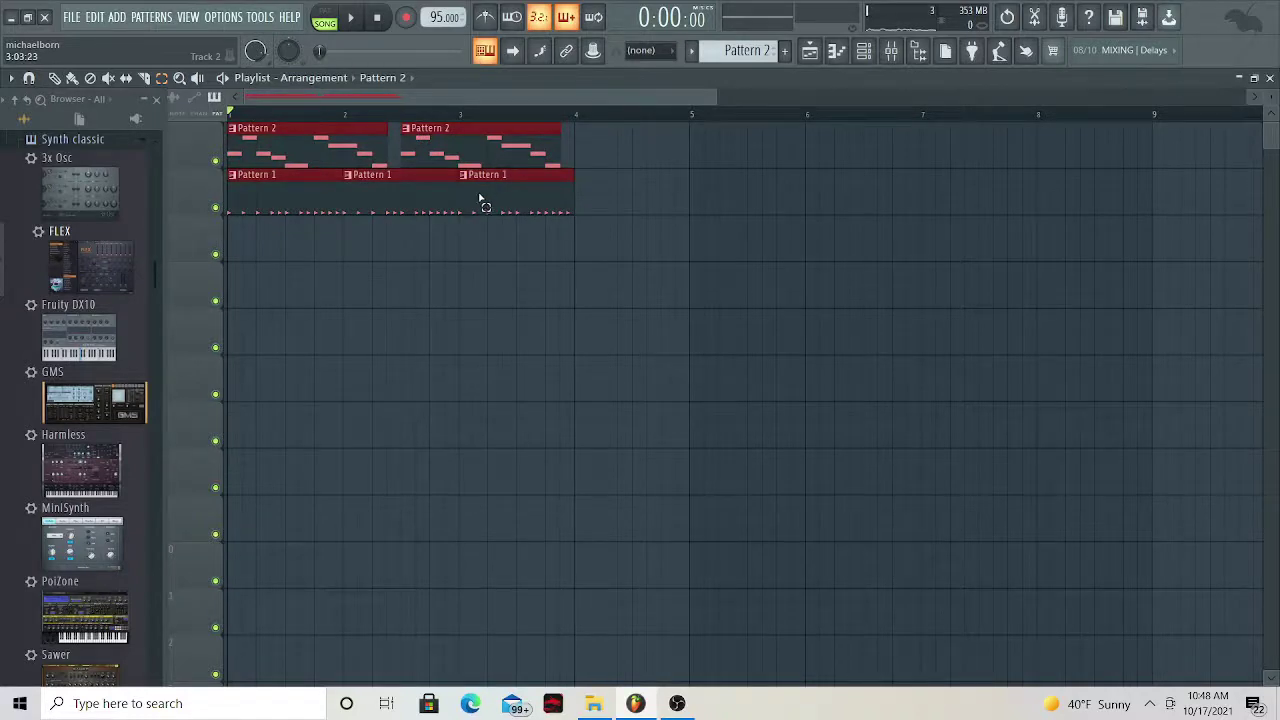
left_click_drag(480, 200, 471, 187)
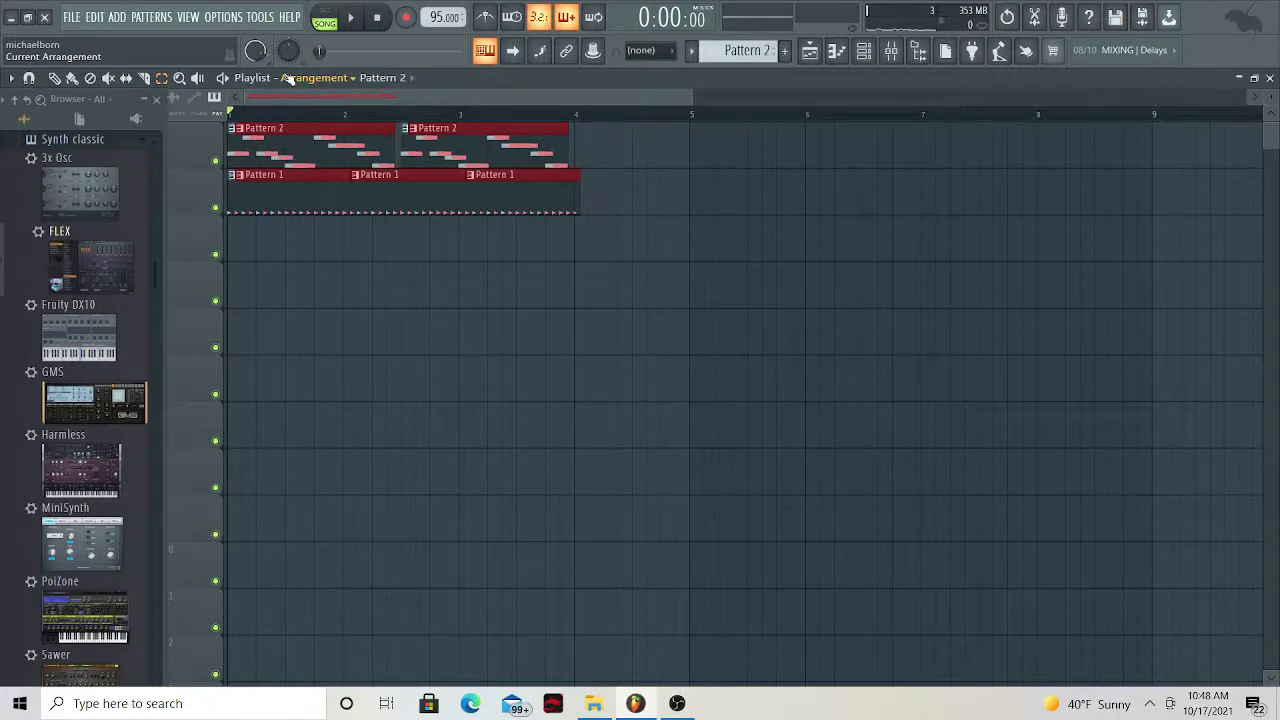
key("Delete")
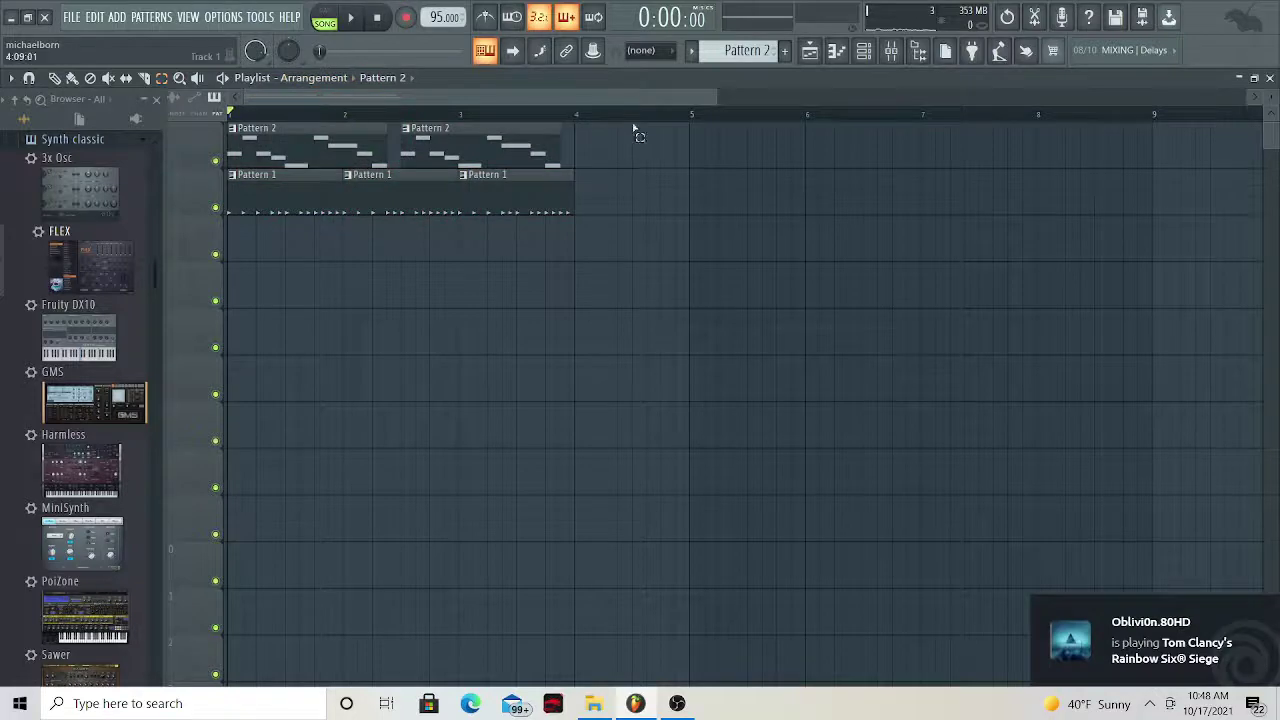
Select all Pattern 1 and Pattern 2 clips in bars 1 to 3 and duplicate them directly after, starting at bar 4
left_click_drag(646, 122, 213, 250)
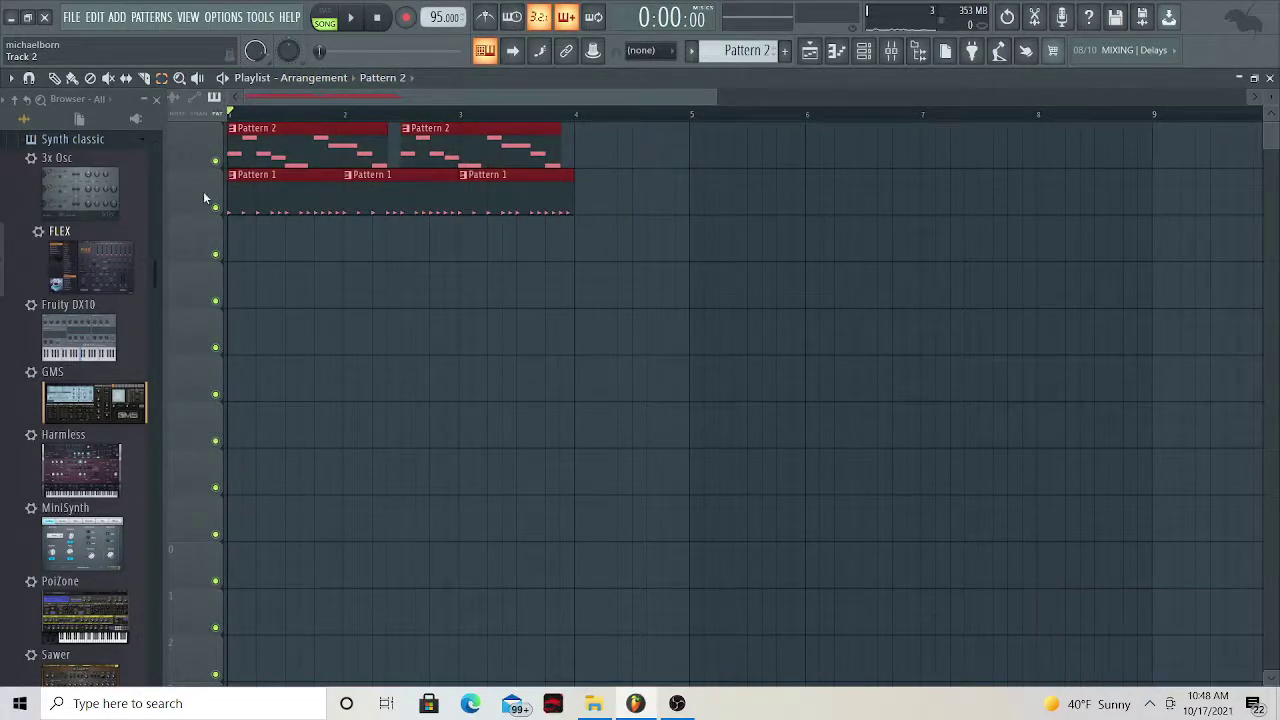
key("ctrl+b")
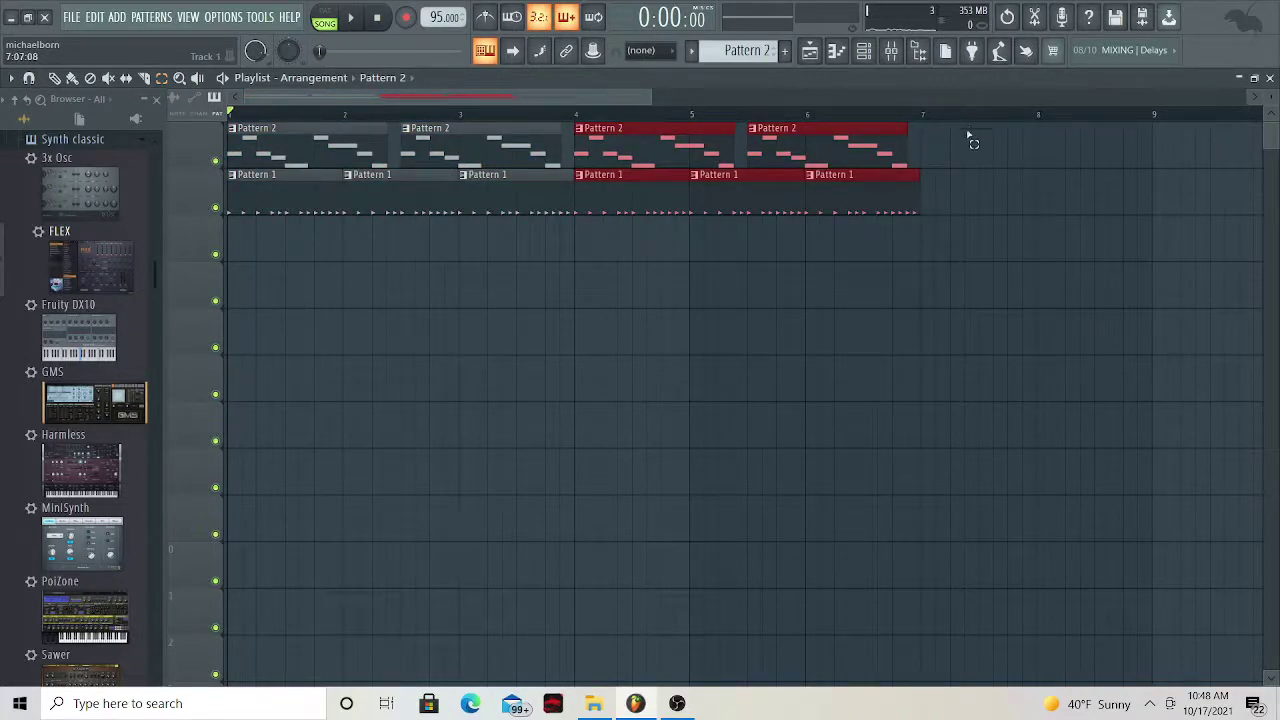
Select all clips on both tracks and duplicate the six-bar block four times, extending the arrangement to bar 31
left_click_drag(955, 152, 227, 203)
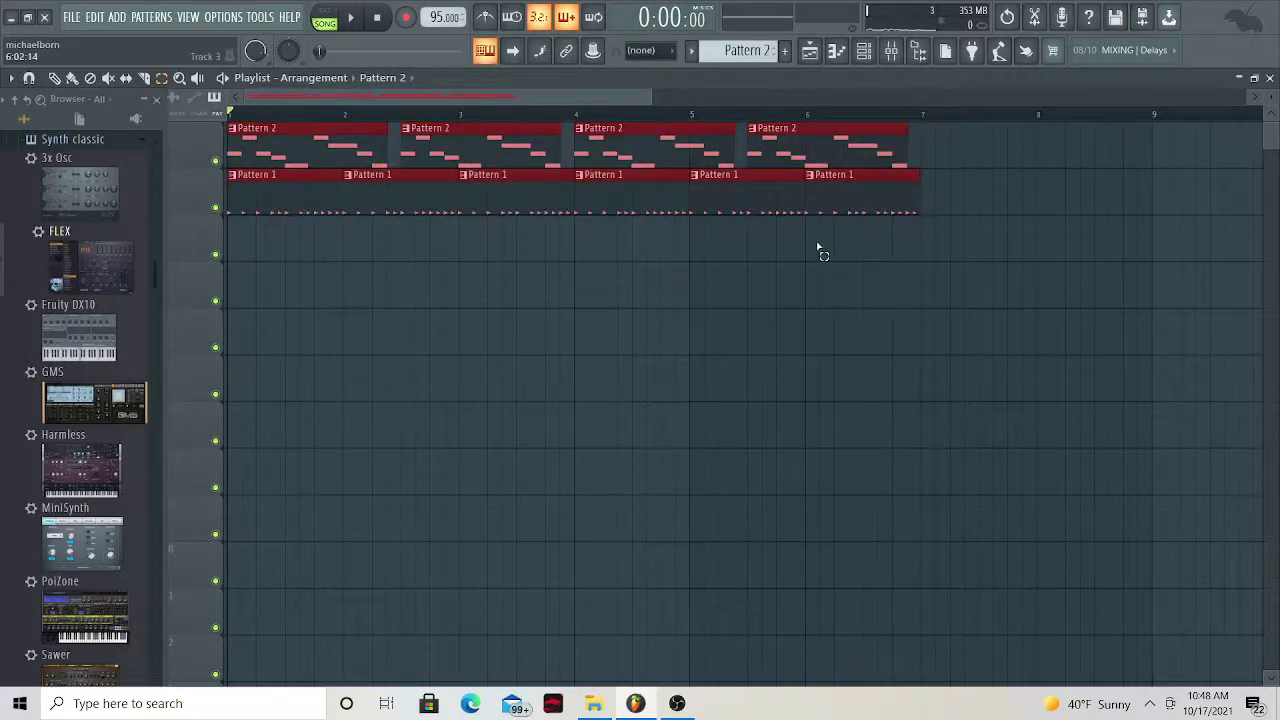
key("ctrl+b")
key("ctrl+b")
key("ctrl+b")
key("ctrl+b")
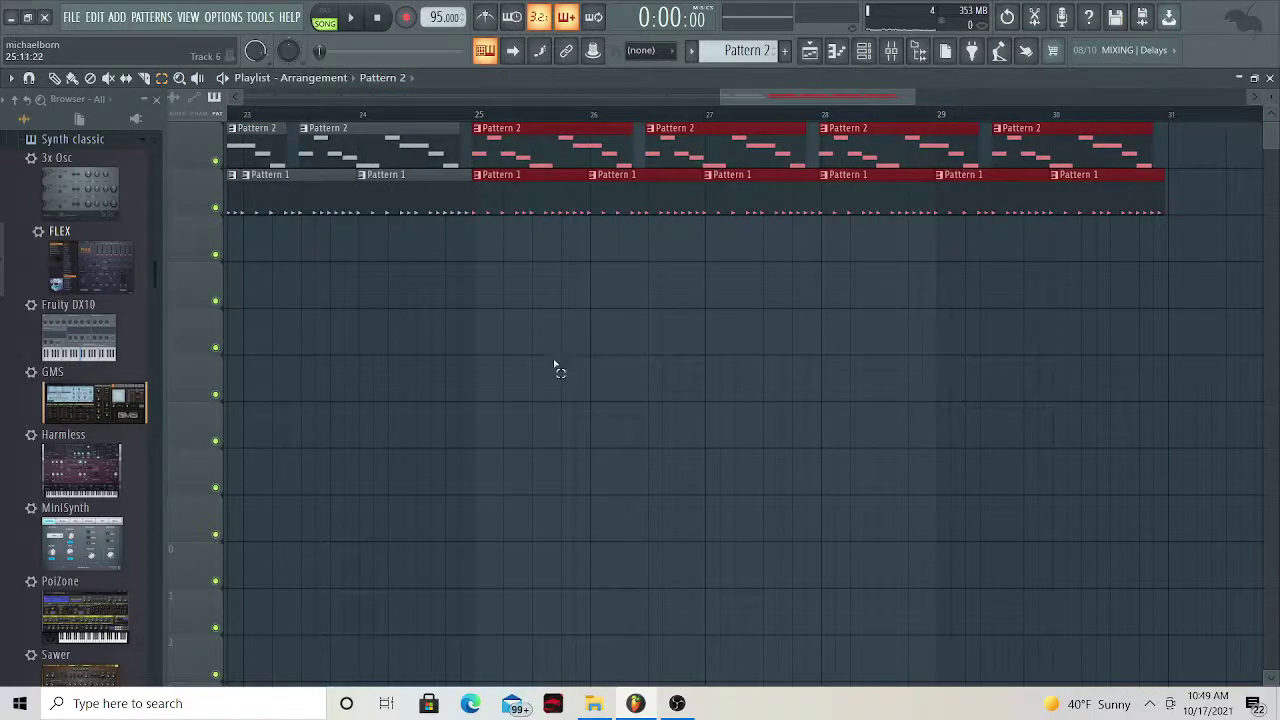
Play the extended arrangement in song mode from the start through the first six bars
scroll(526, 349, "down", 4, "ctrl")
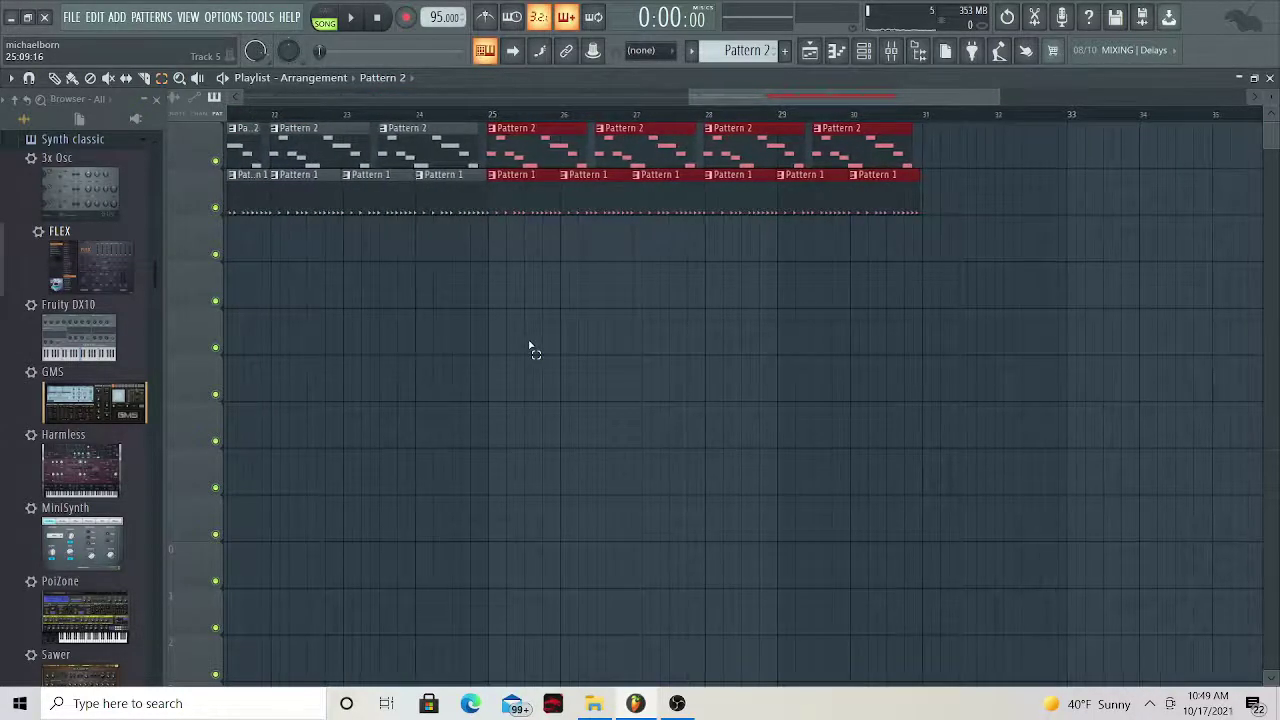
scroll(530, 346, "down", 6, "ctrl")
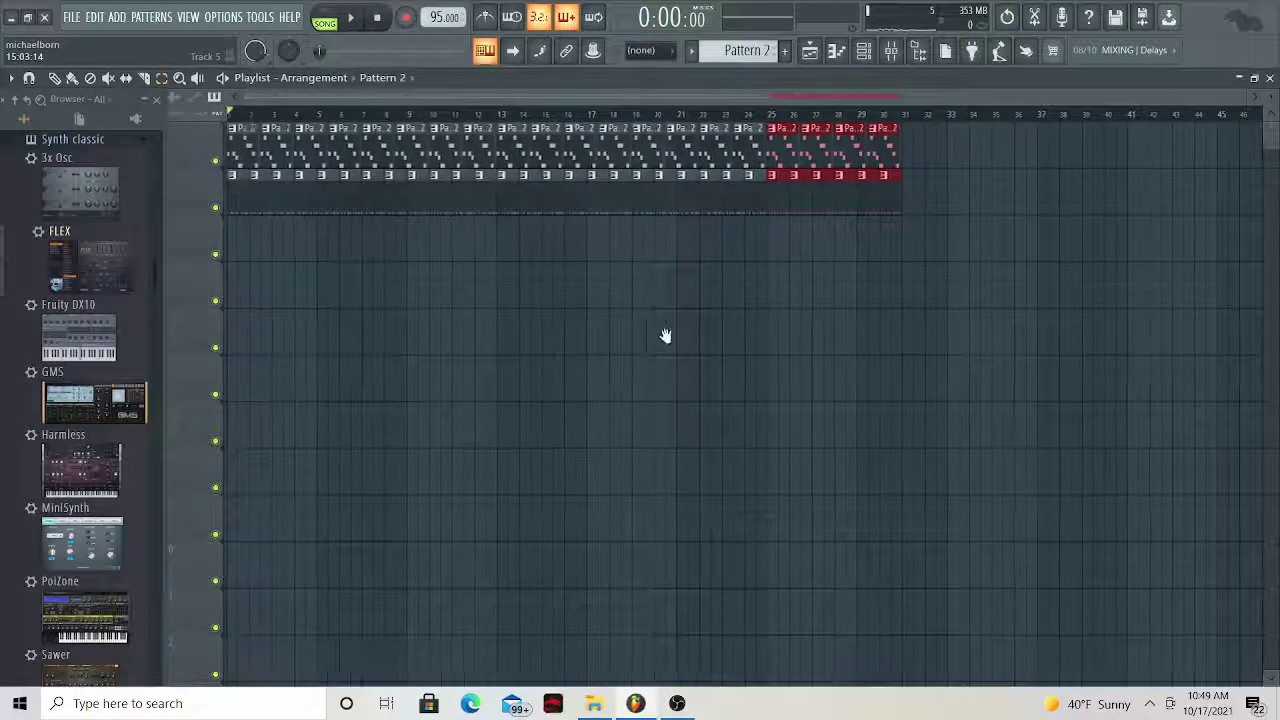
scroll(350, 265, "up", 2, "ctrl")
scroll(586, 291, "up", 2, "ctrl")
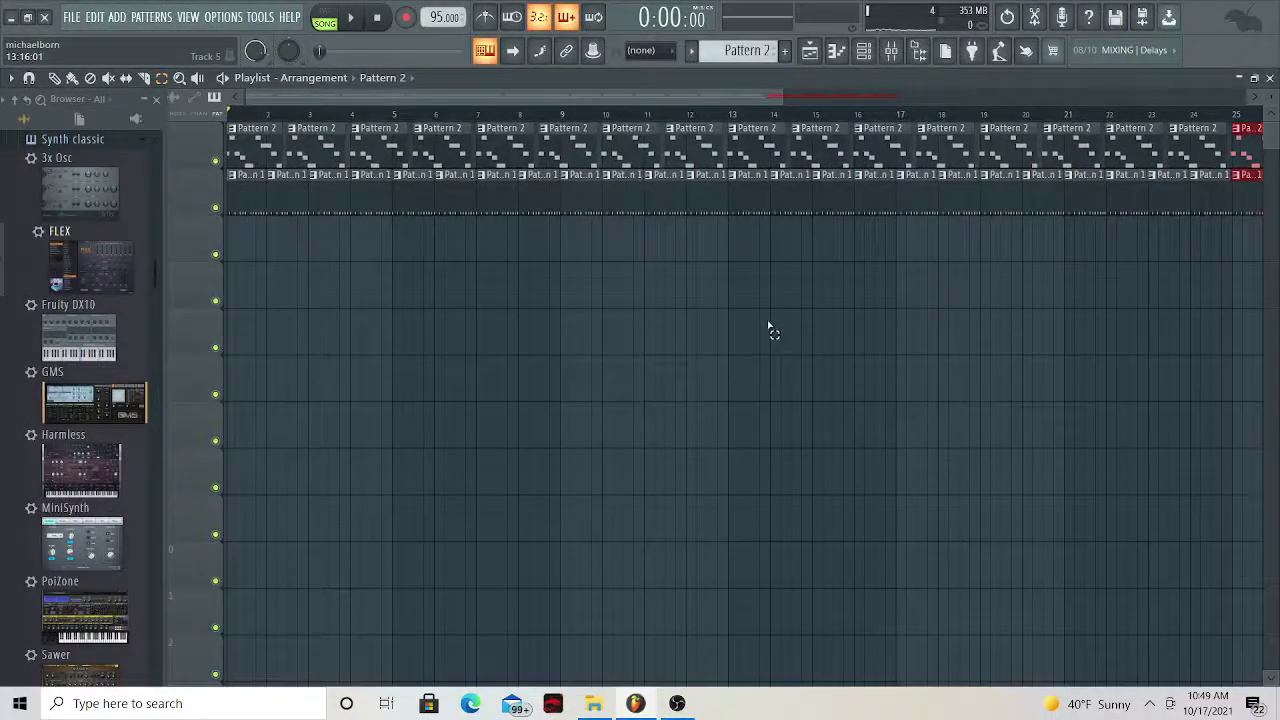
key("space")
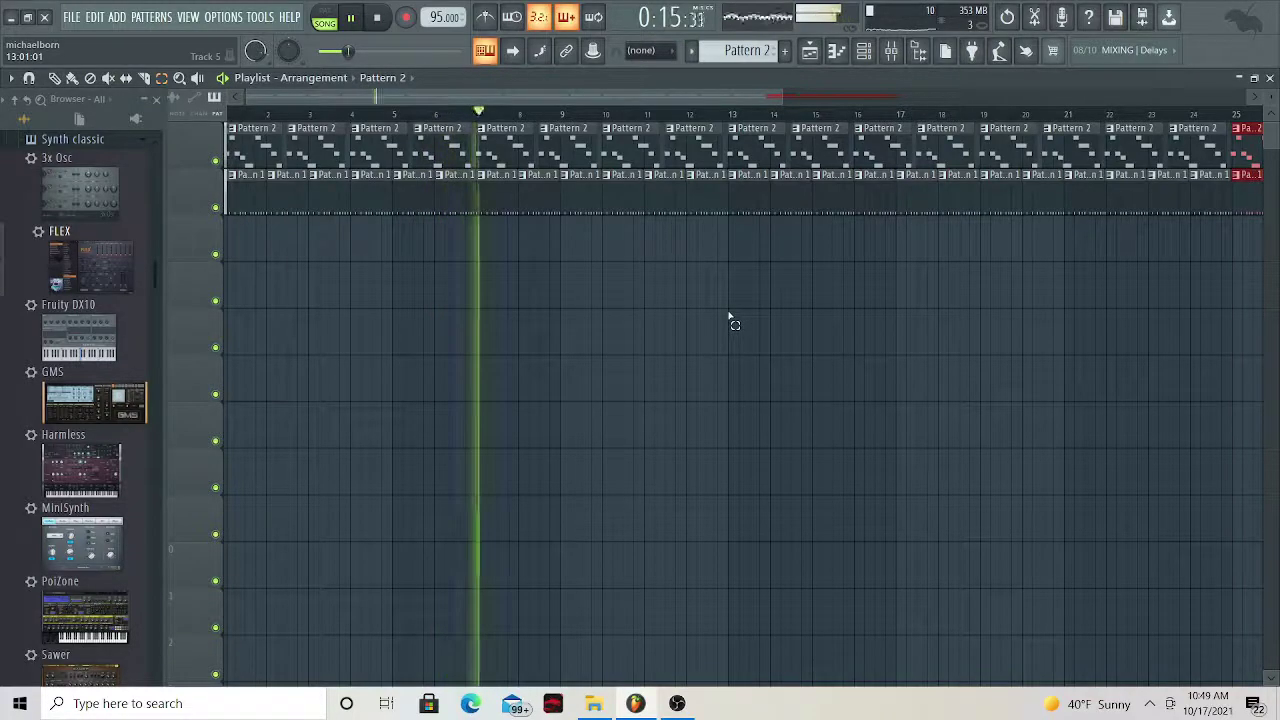
key("space")
Delete all Pattern 1 and Pattern 2 clips from bar 7 onward in the playlist
scroll(831, 317, "right", 5)
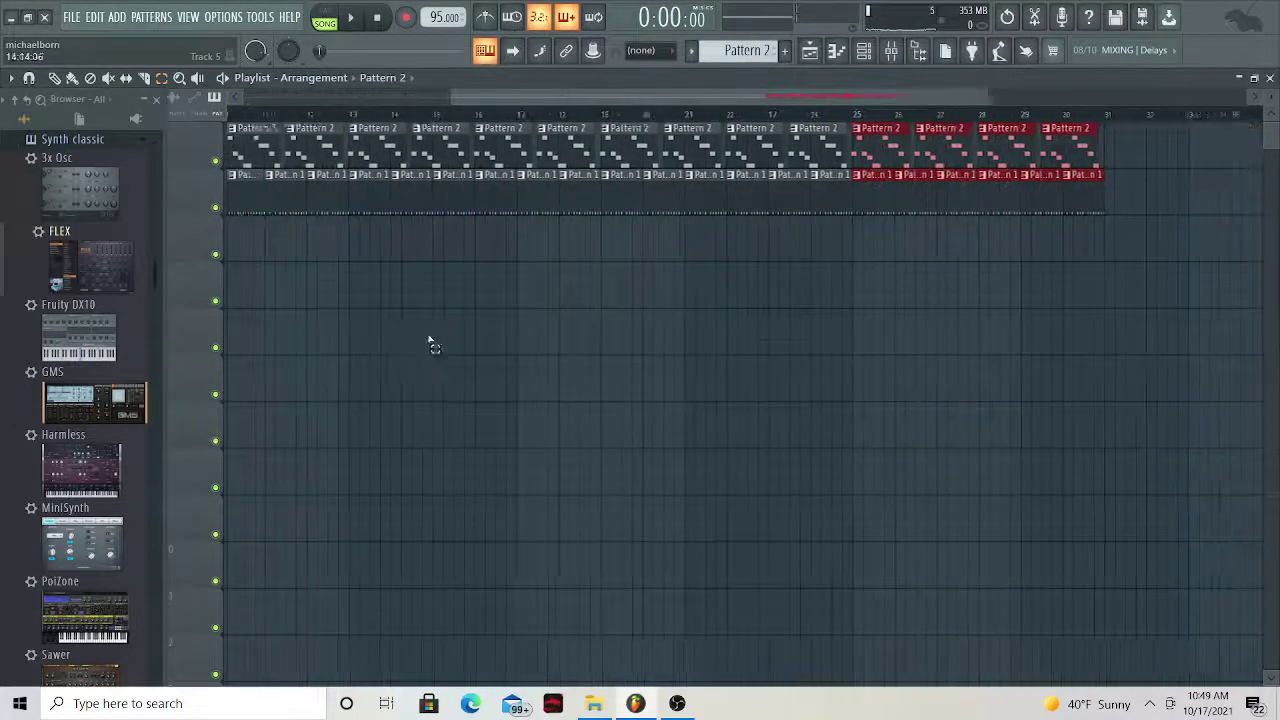
scroll(651, 314, "left", 1)
left_click_drag(1173, 124, 481, 236)
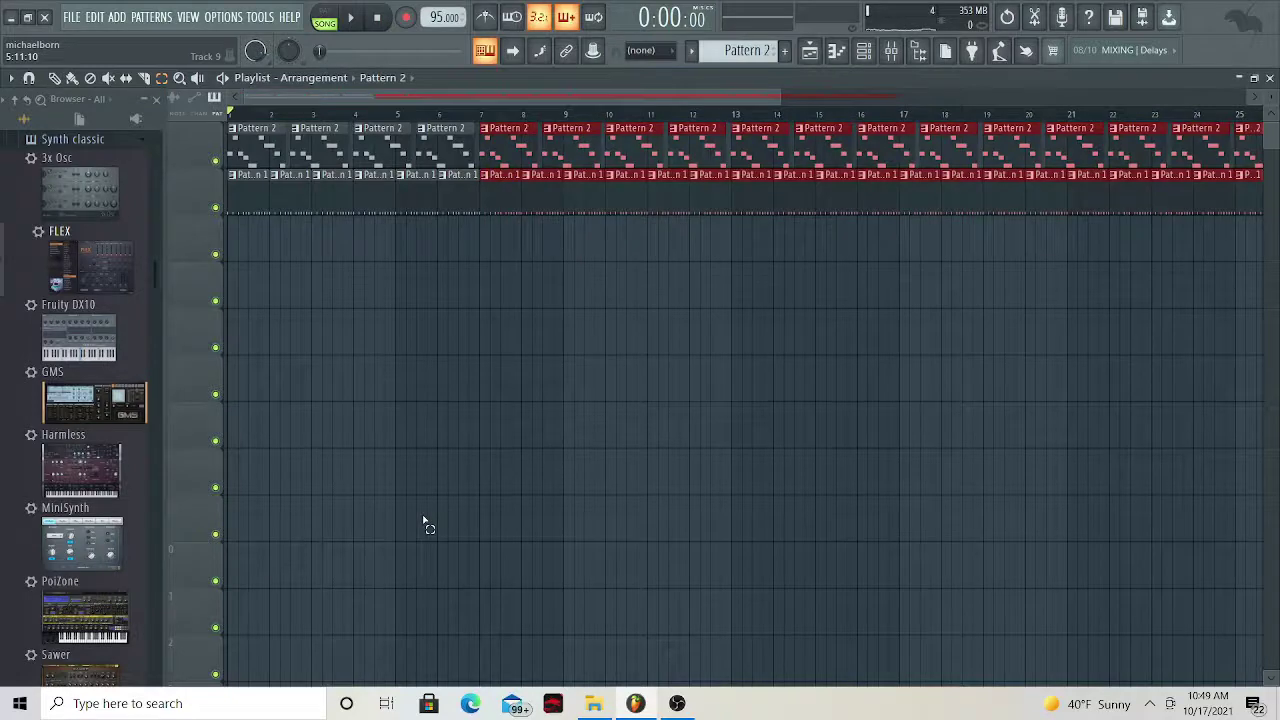
key("Delete")
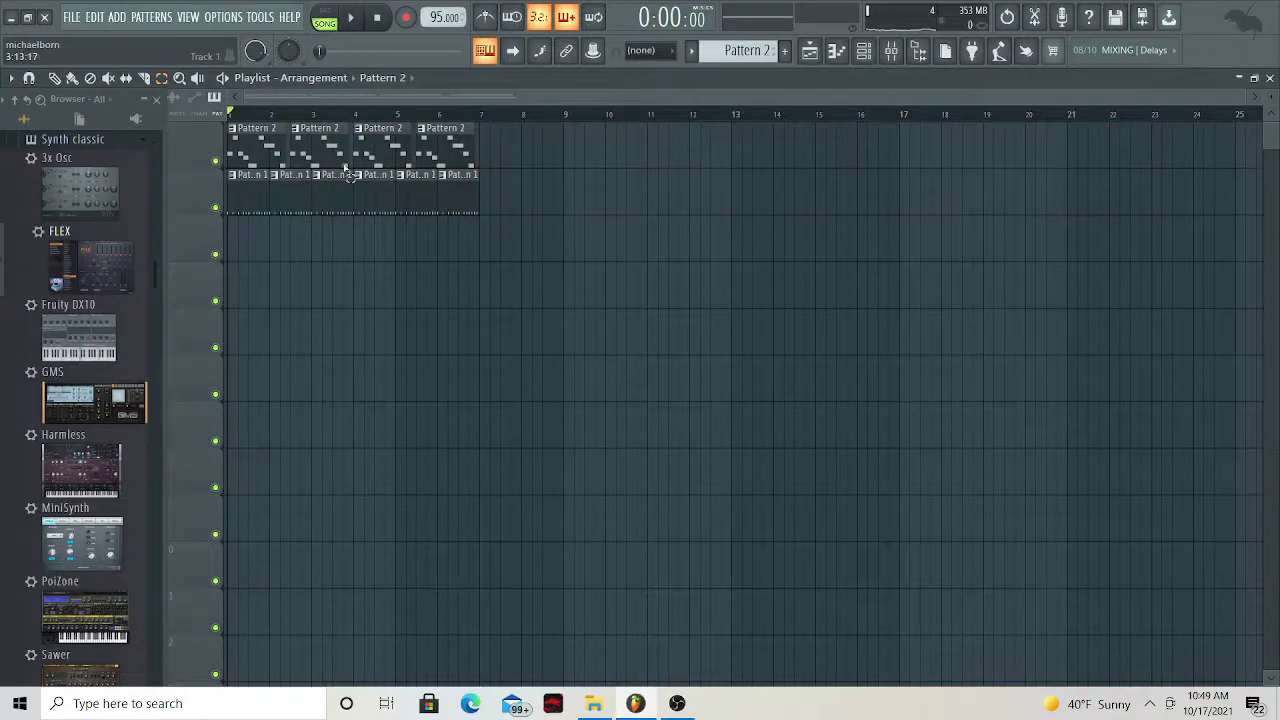
Try the second Pattern 2 clip slightly later in bar 2, play the song, and move the clip back to 2:09:00
scroll(245, 200, "up", 3)
scroll(257, 243, "up", 5)
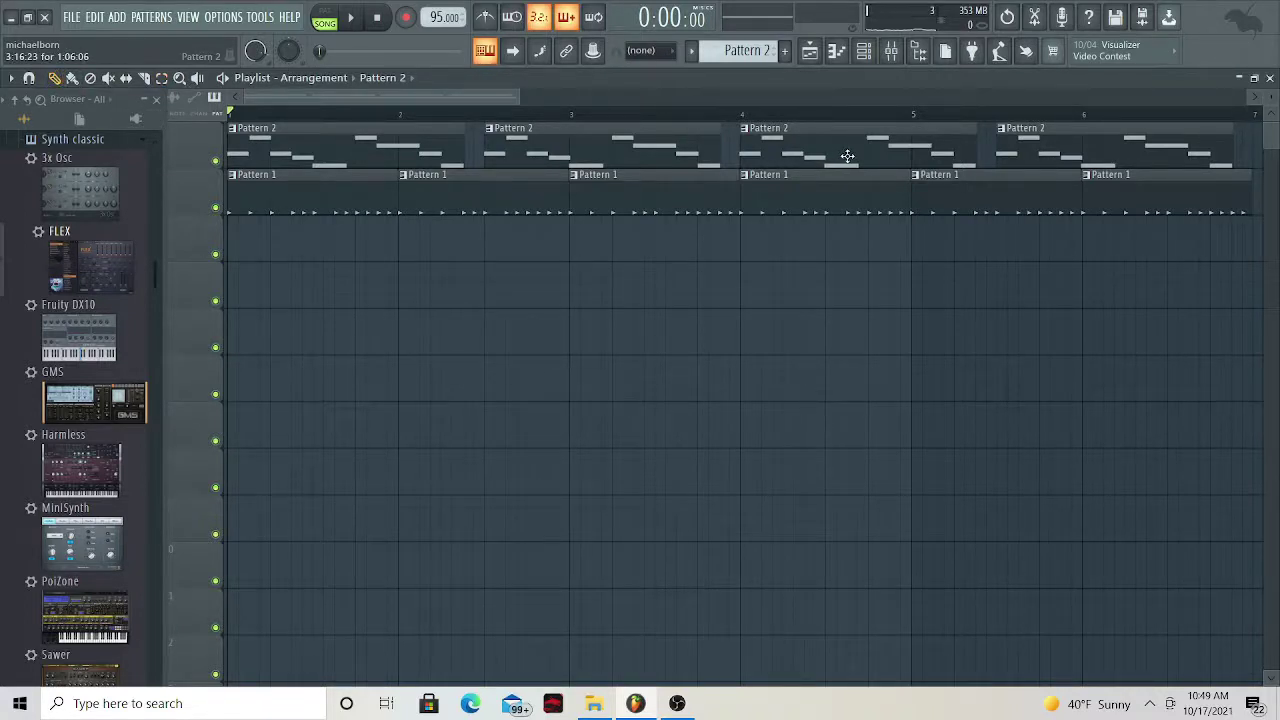
scroll(528, 153, "up", 6)
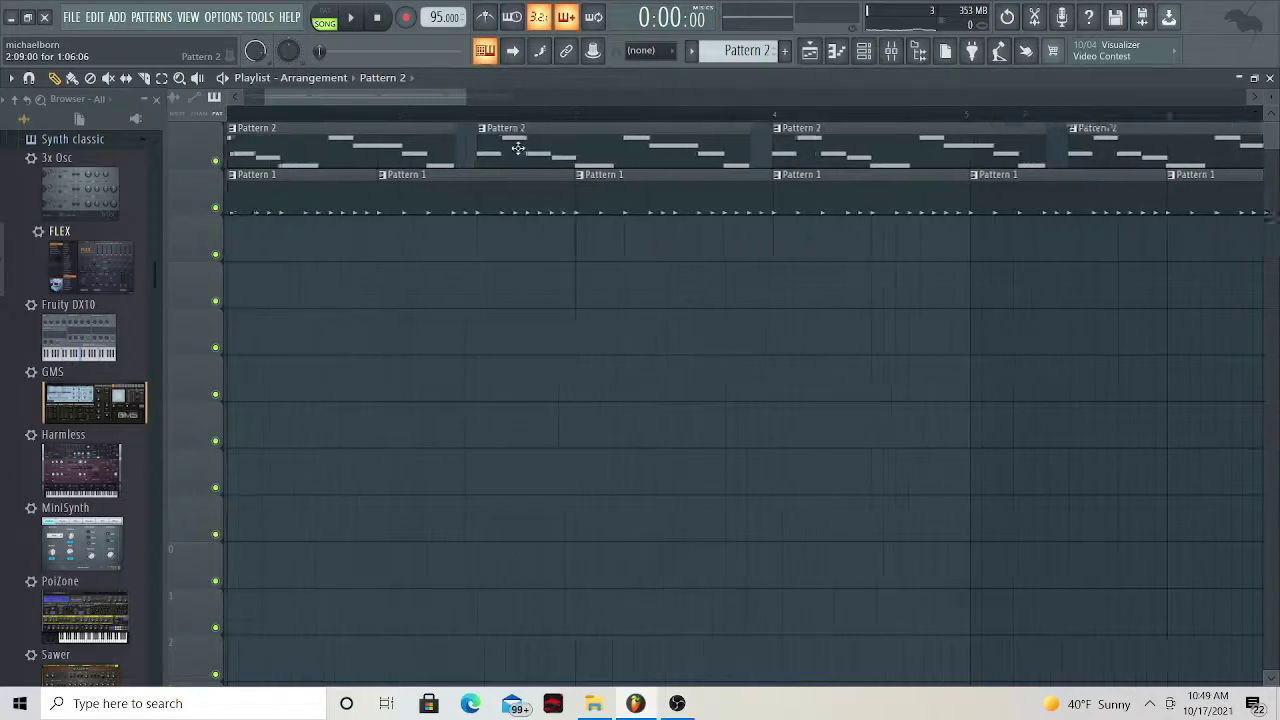
left_click_drag(472, 143, 508, 141)
scroll(614, 277, "down", 5)
key("space")
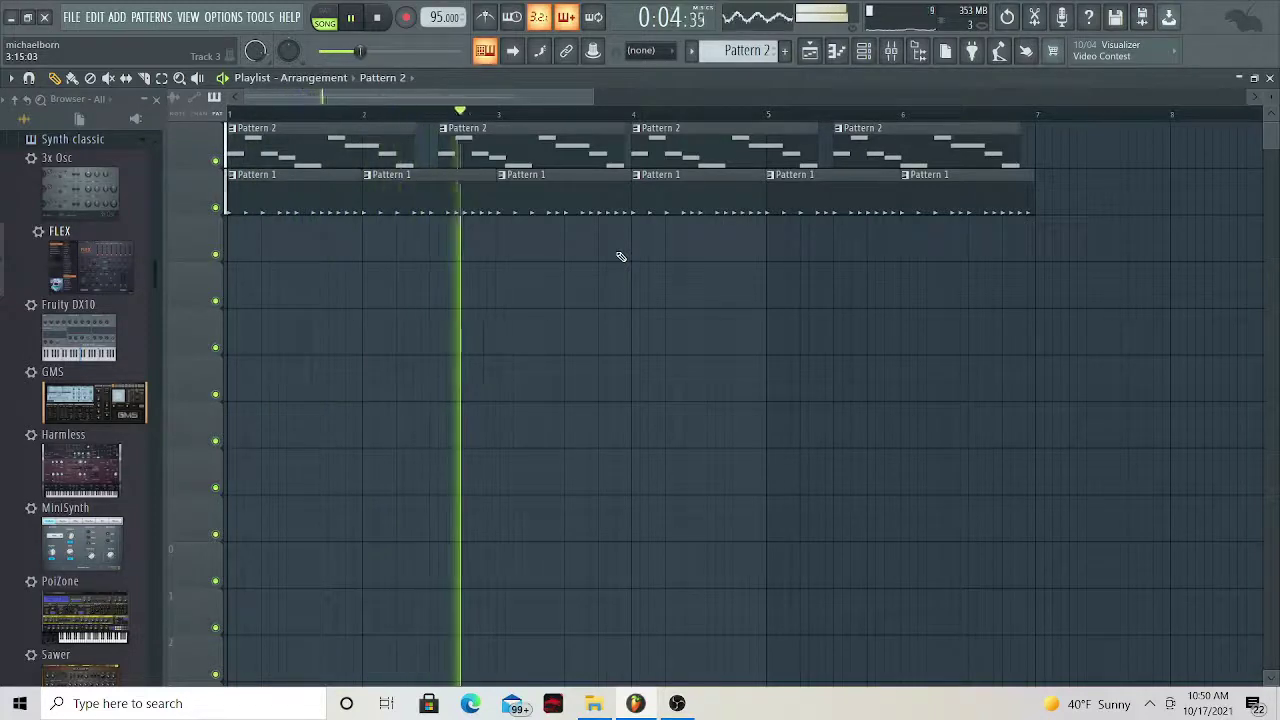
key("space")
scroll(444, 148, "up", 5)
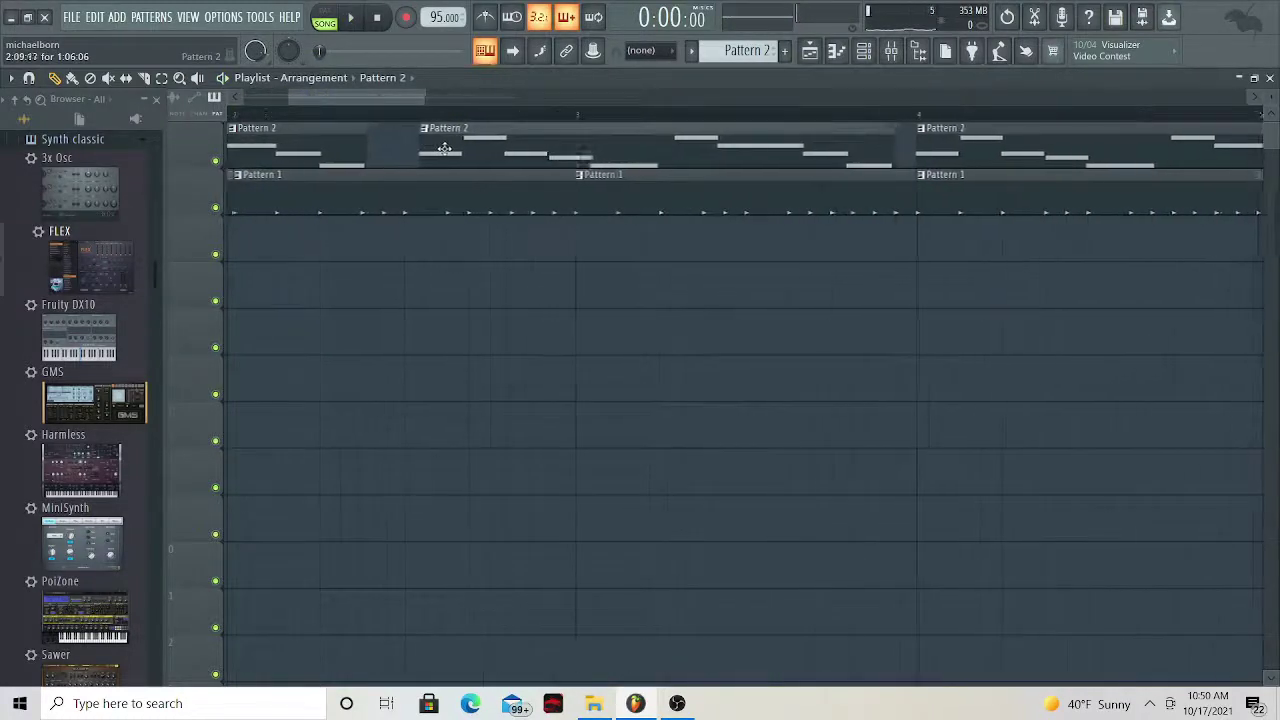
left_click_drag(444, 148, 430, 148)
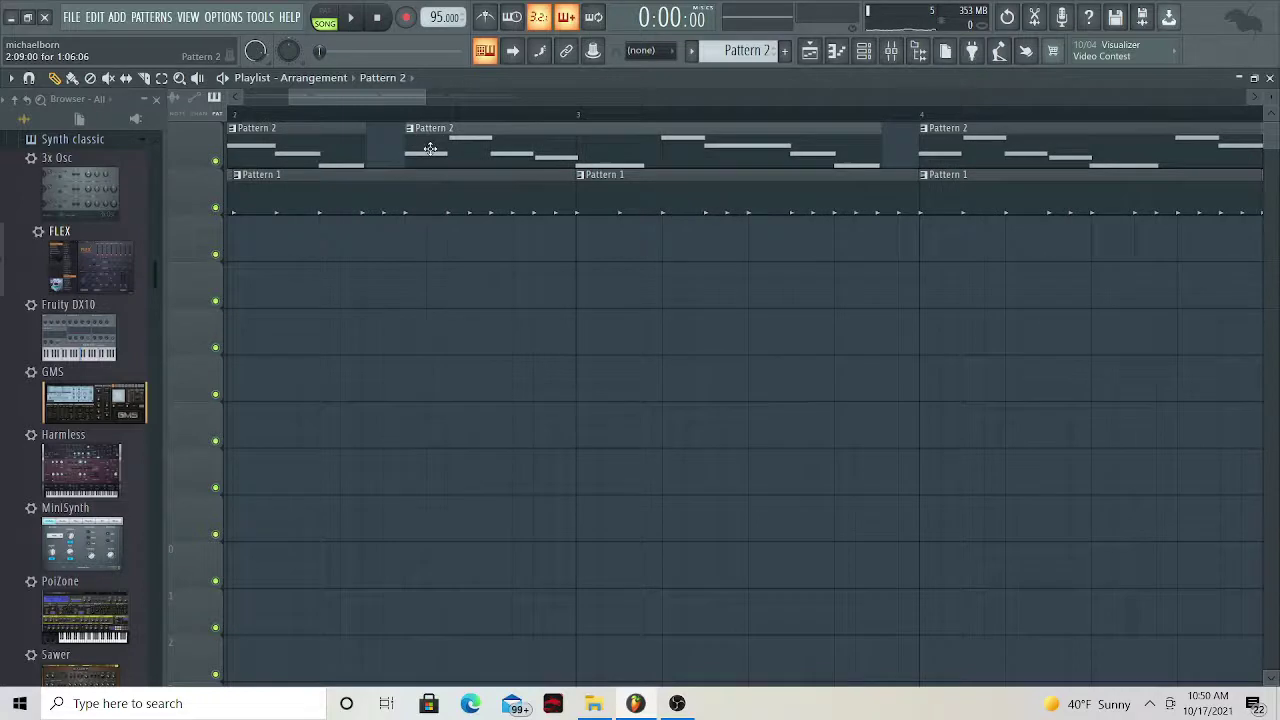
Show the channel rack and open the FLEX instrument of the Dark Star Accoustic channel
left_click(864, 50)
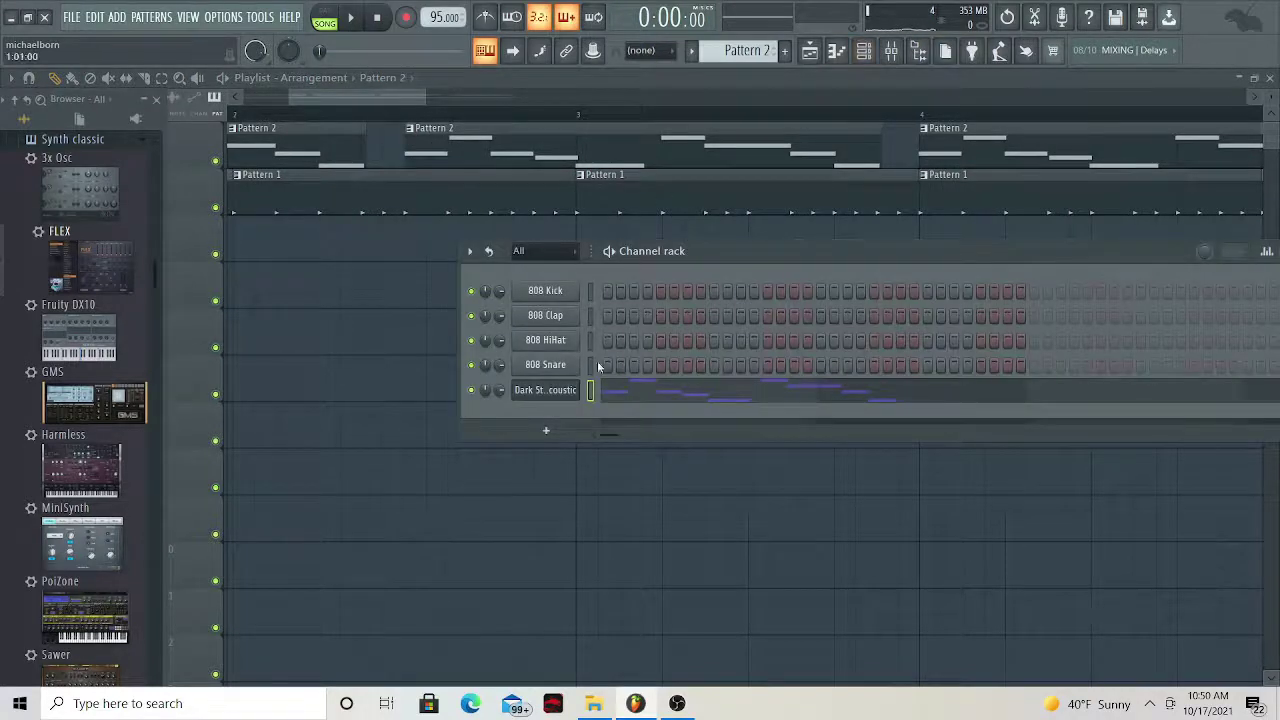
left_click(540, 392)
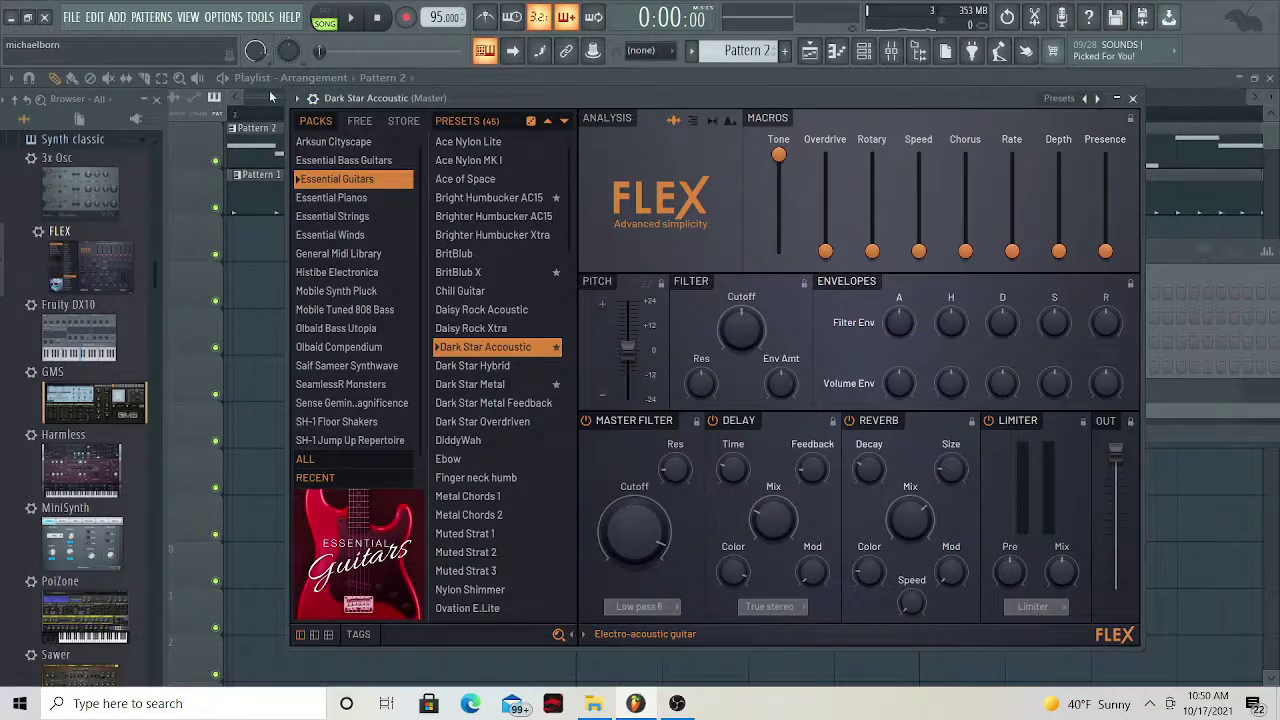
left_click(297, 98)
left_click(463, 87)
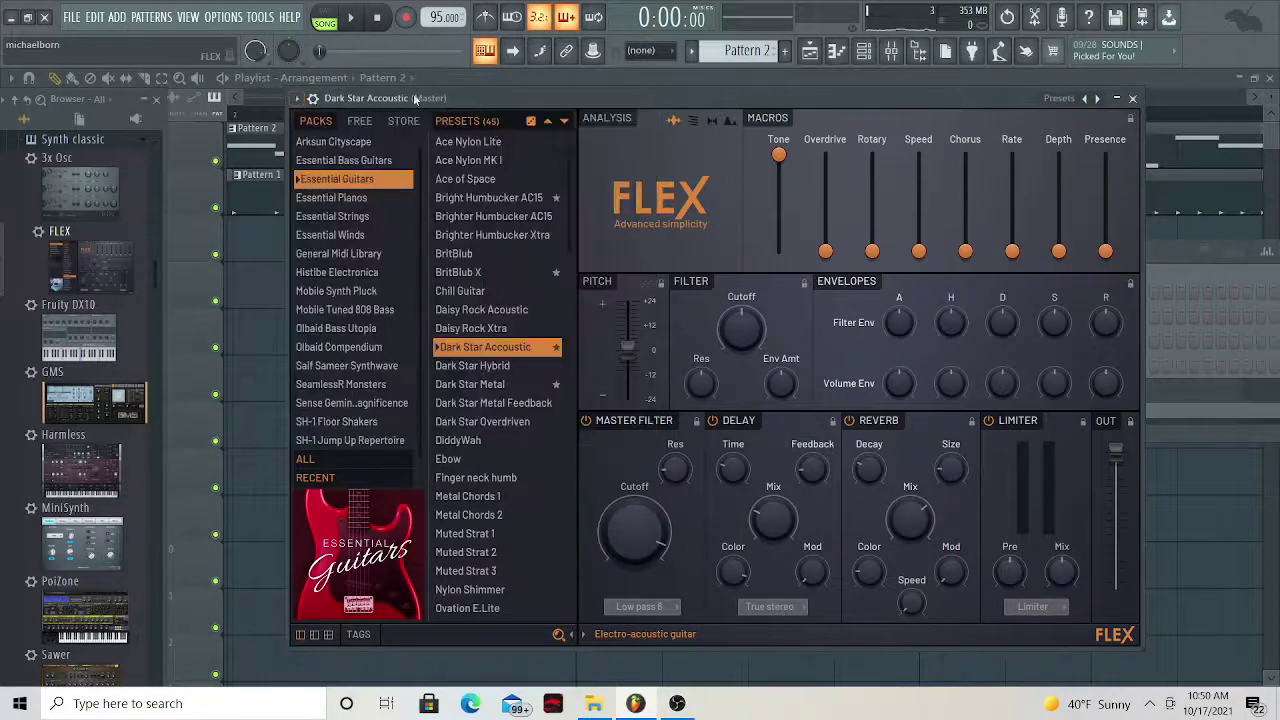